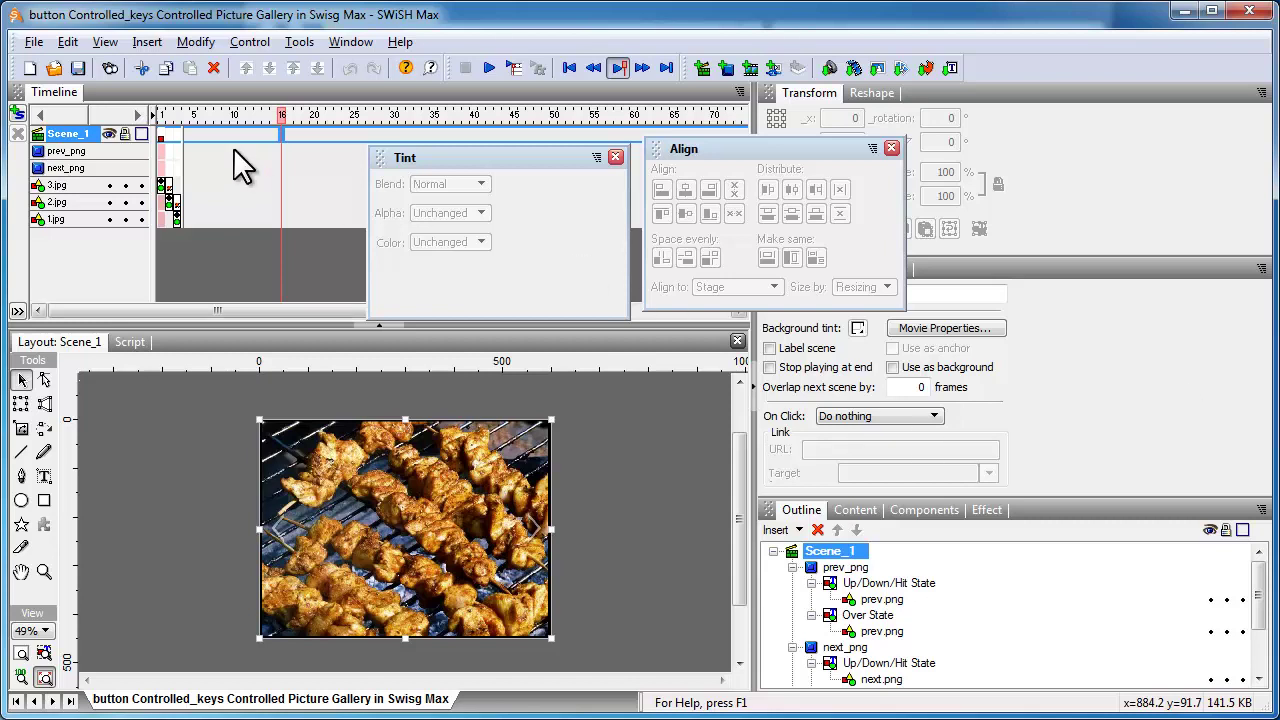
Test the finished gallery movie as an SWF in Flash Player, with the editor minimized and the player window moved aside
click(33, 42)
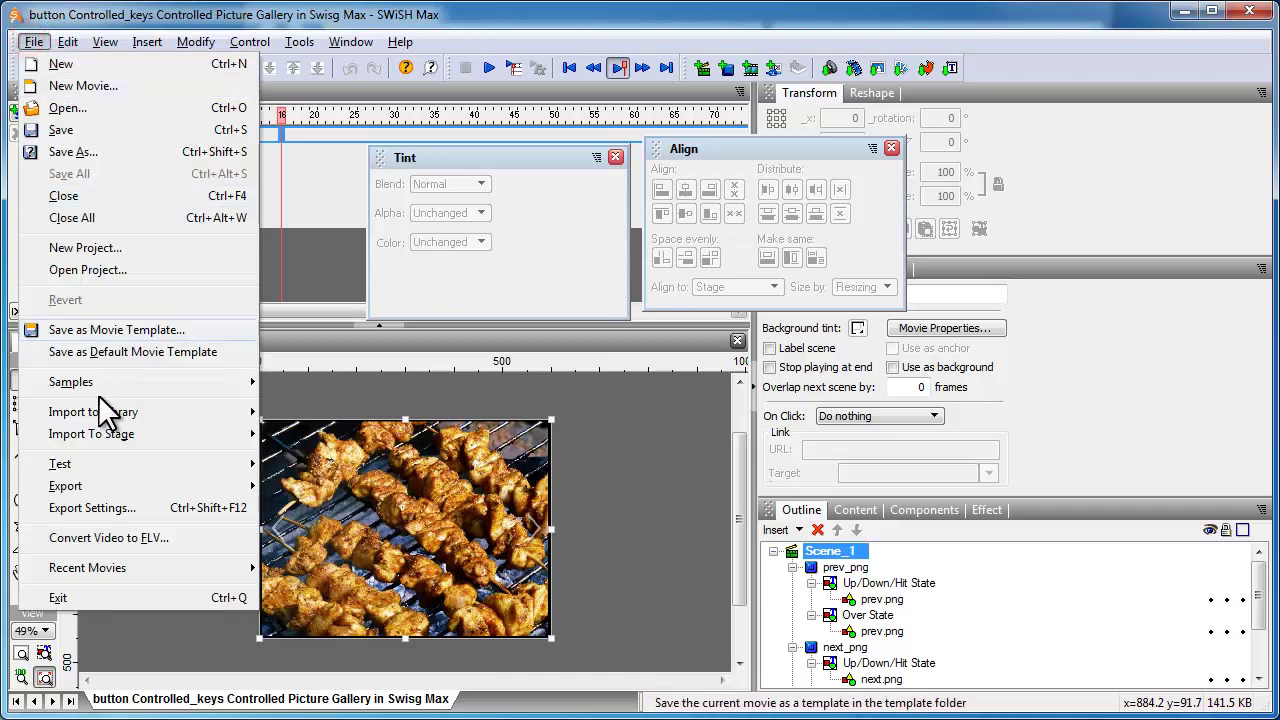
mouse_move(145, 466)
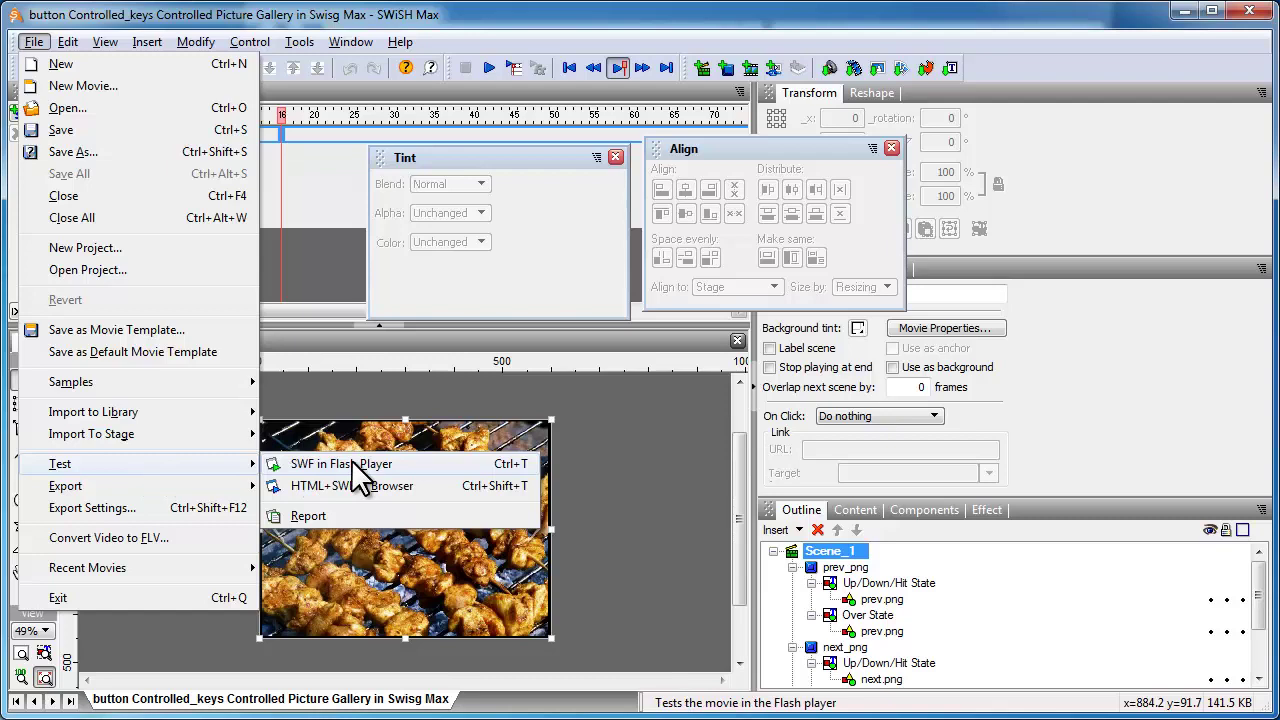
click(351, 459)
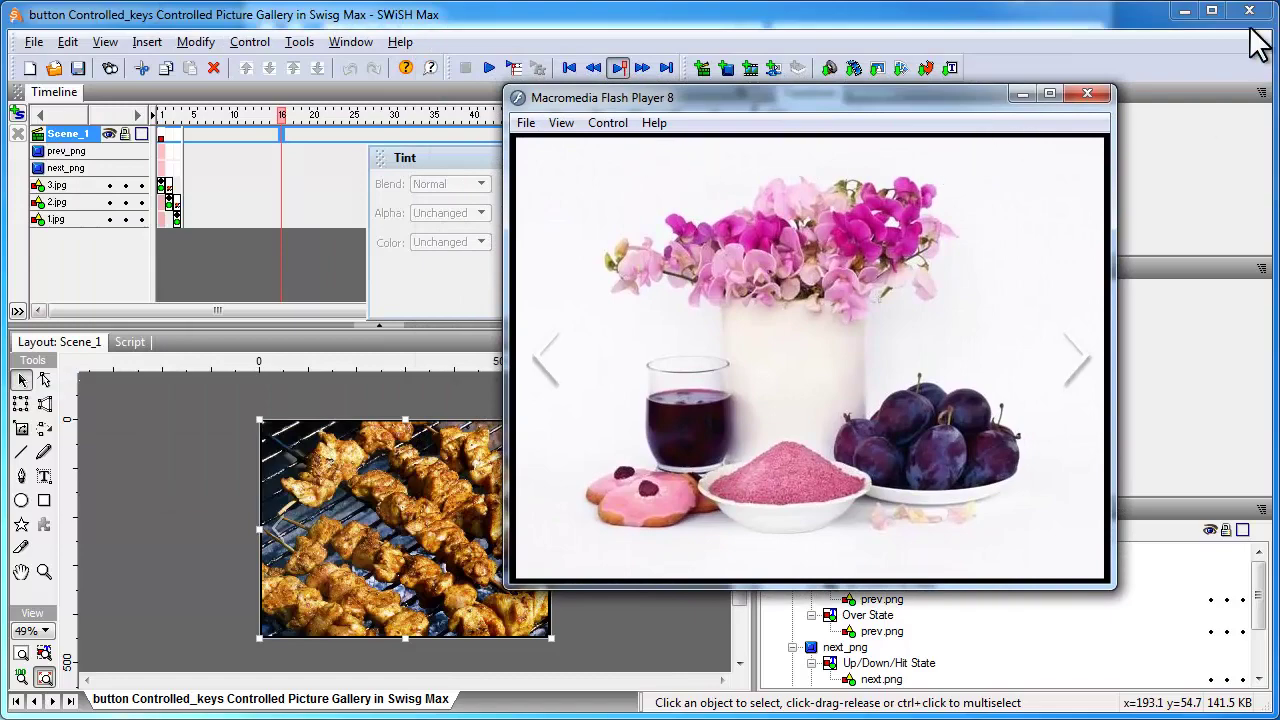
click(1183, 12)
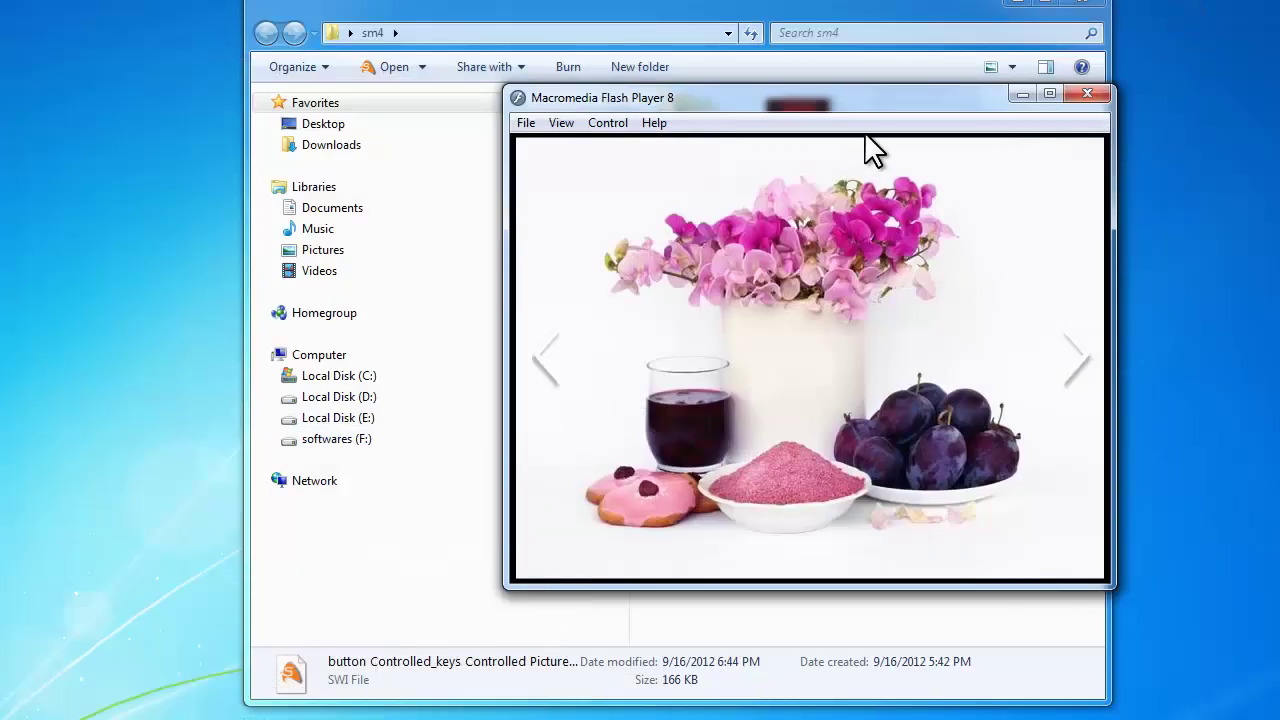
drag(881, 103, 806, 103)
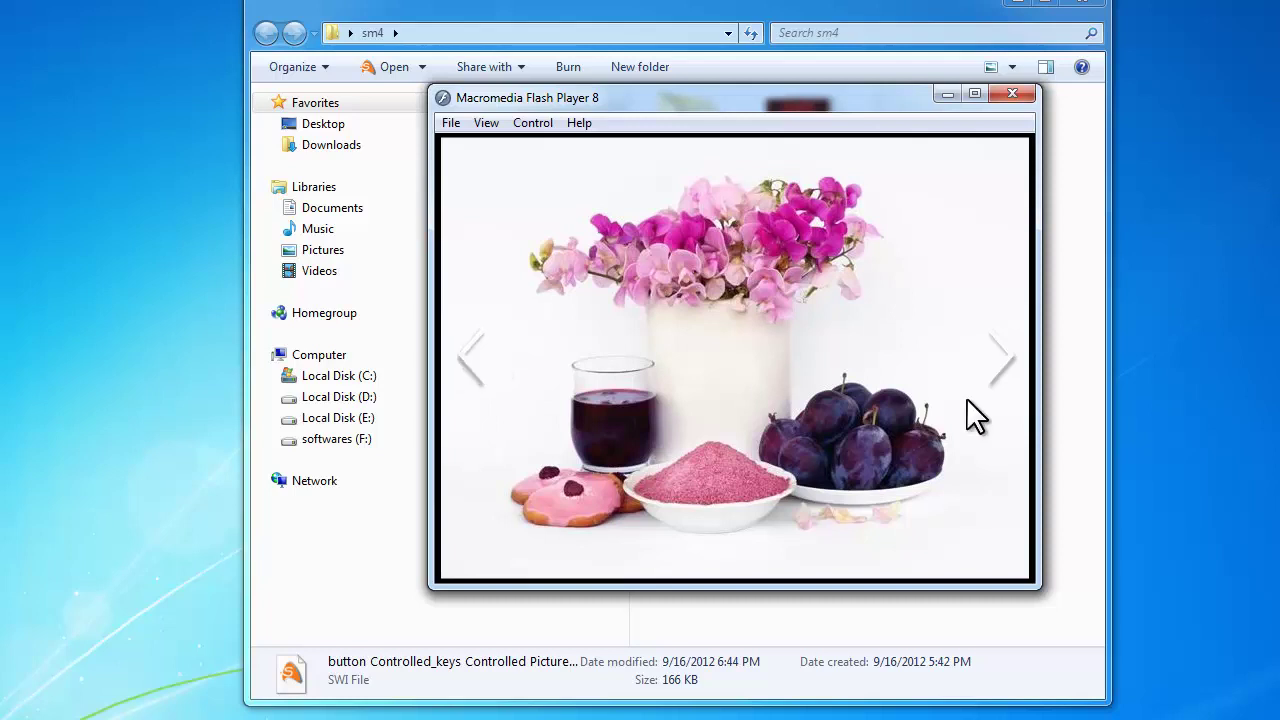
Cycle forward repeatedly through the gallery pictures with the movie's next arrow
click(1000, 380)
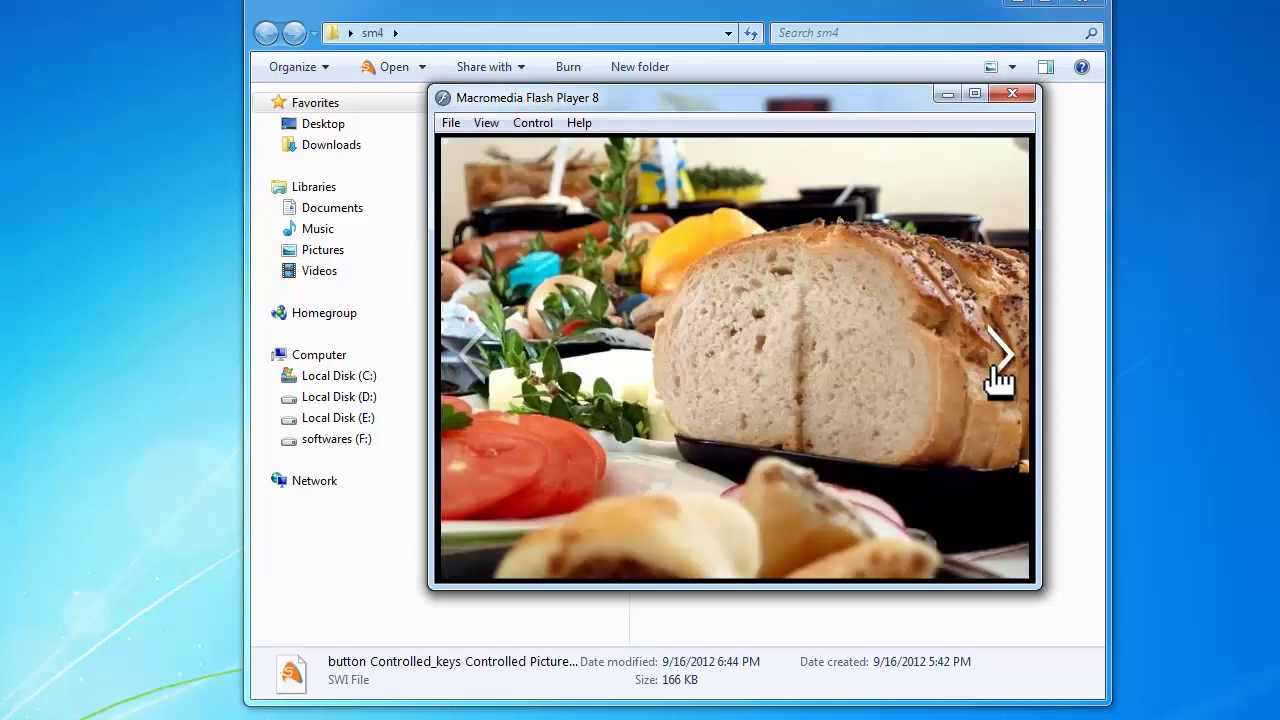
click(1000, 380)
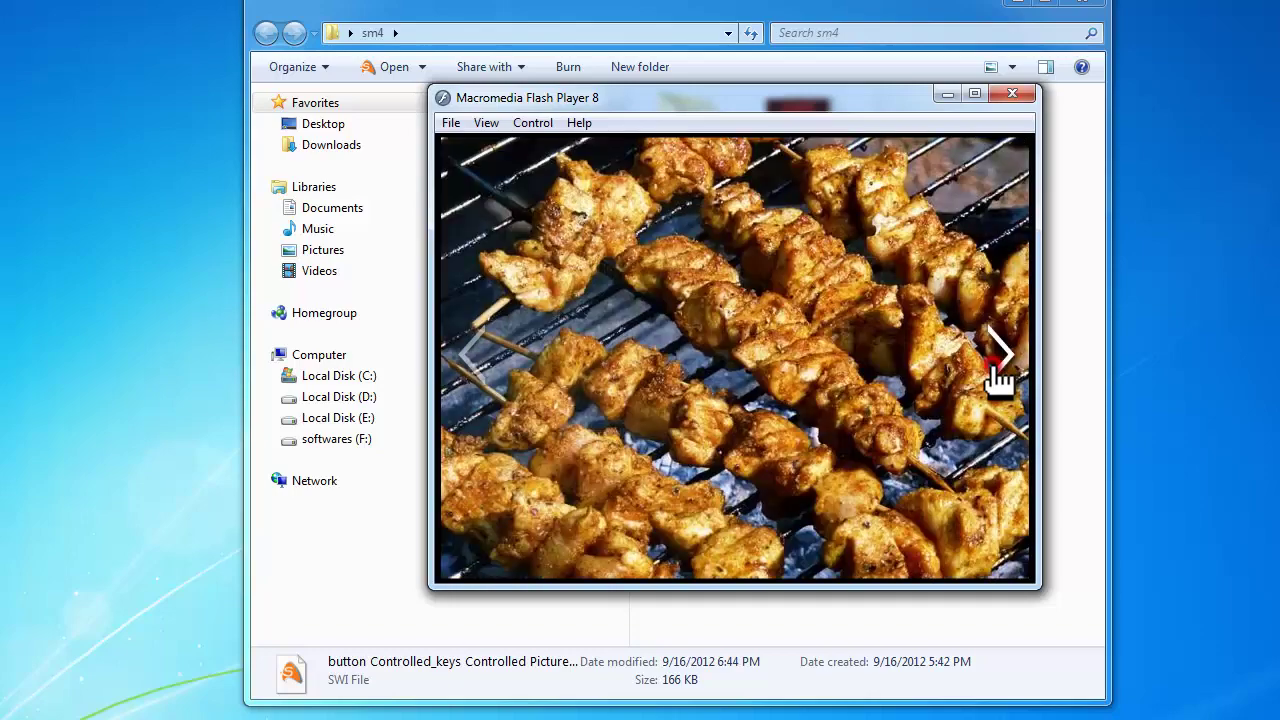
click(1000, 380)
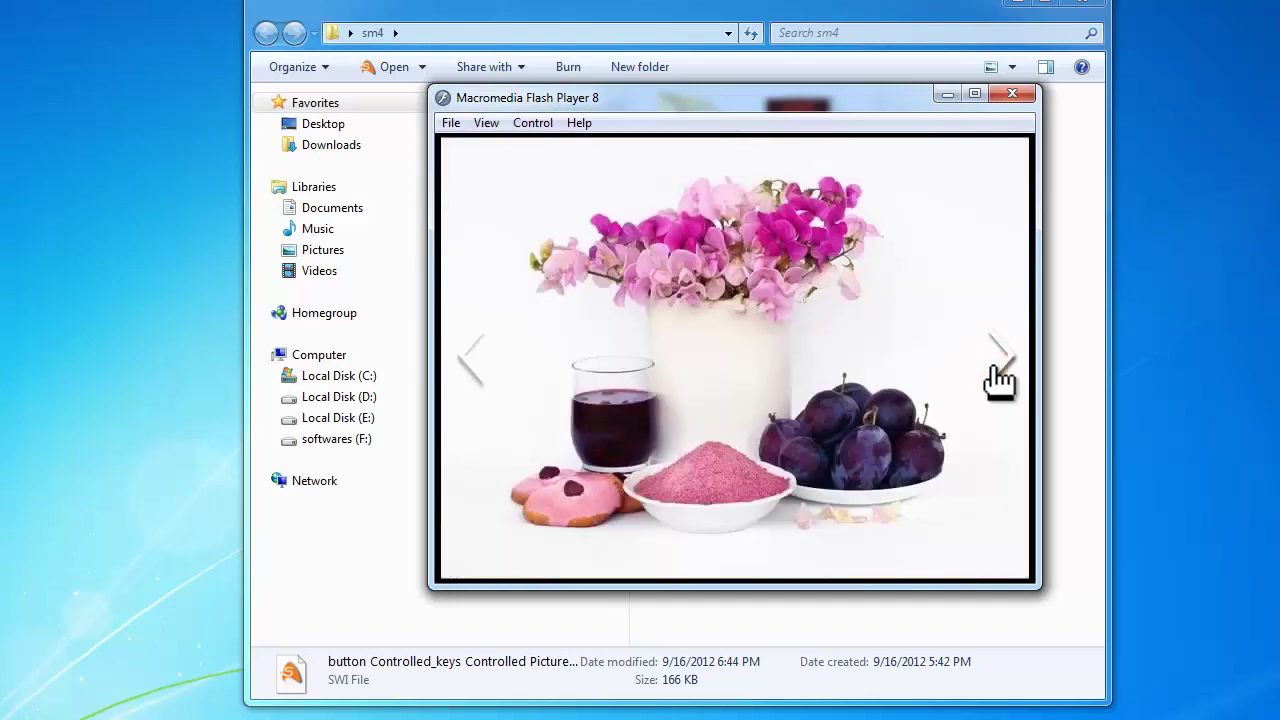
click(1000, 380)
click(1000, 380)
click(1000, 380)
click(1000, 380)
click(1000, 380)
click(1000, 380)
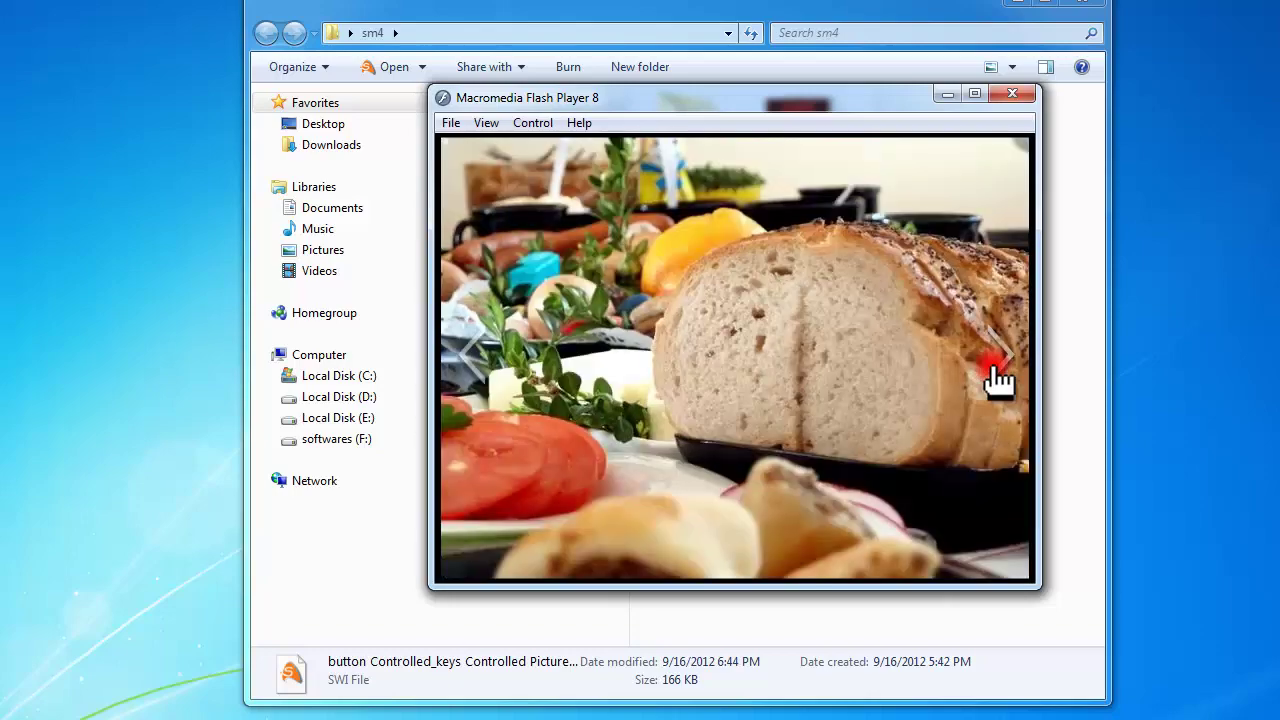
click(1000, 380)
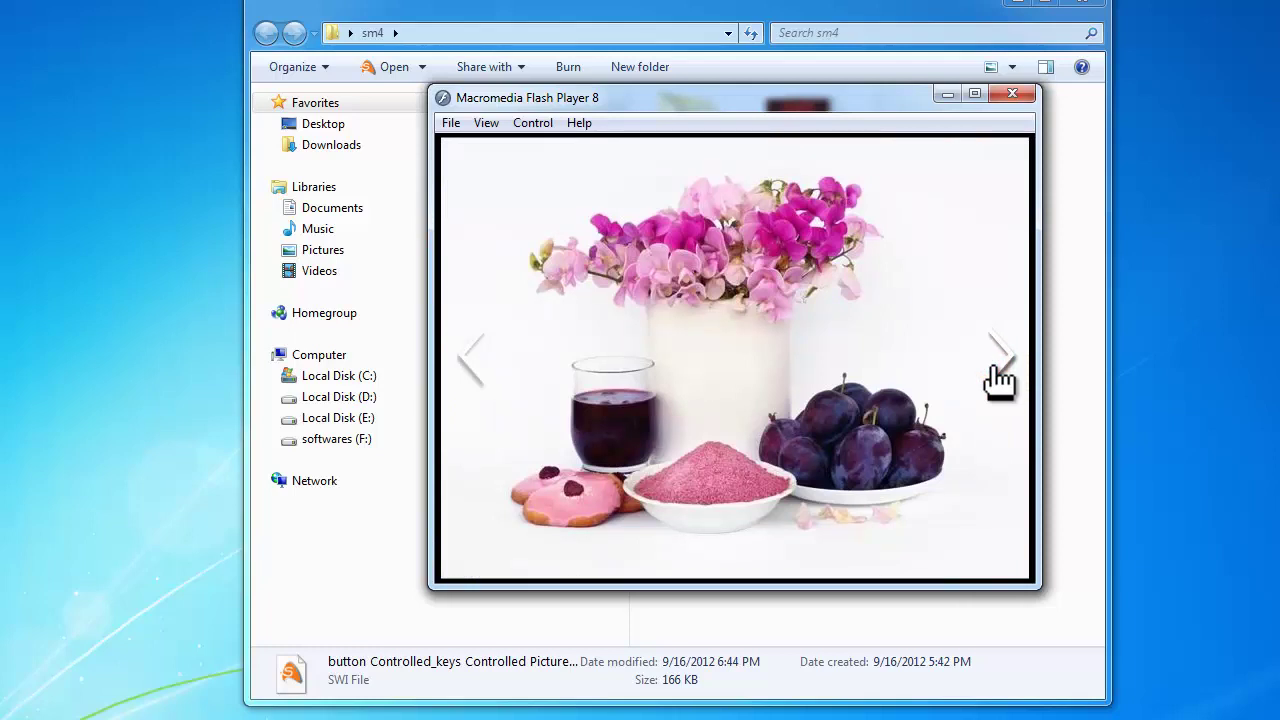
click(1000, 380)
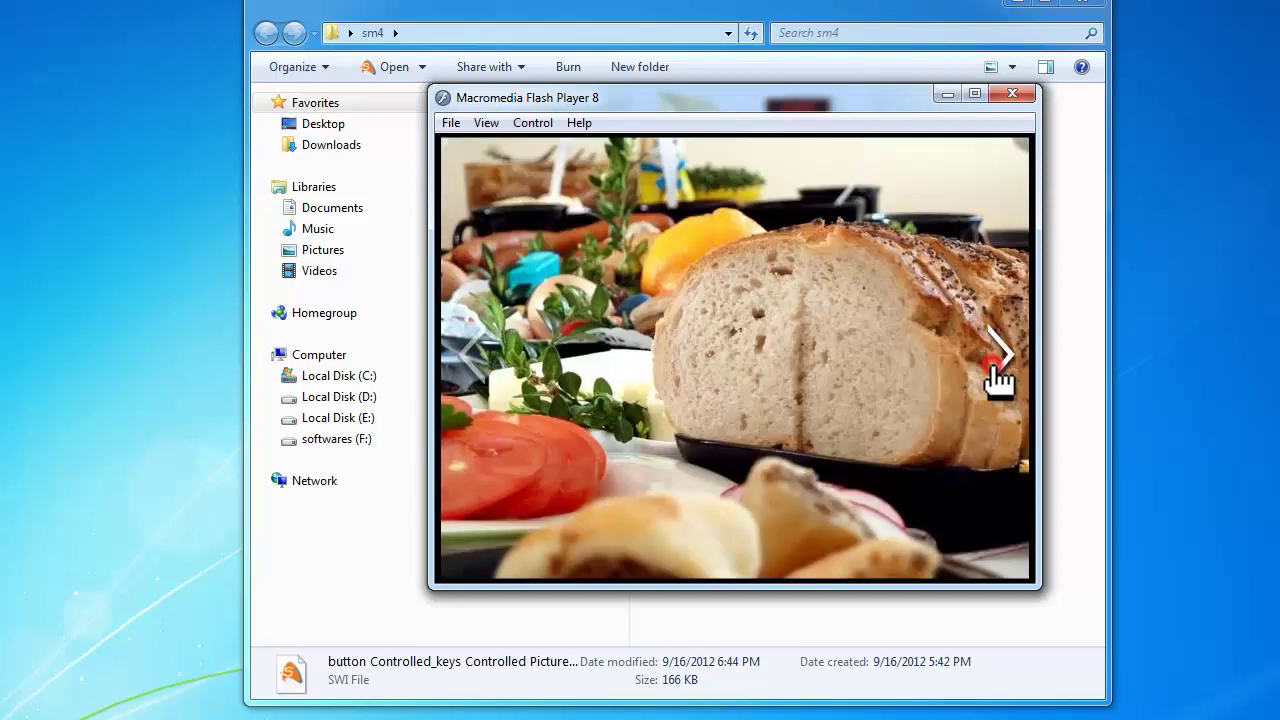
click(1000, 380)
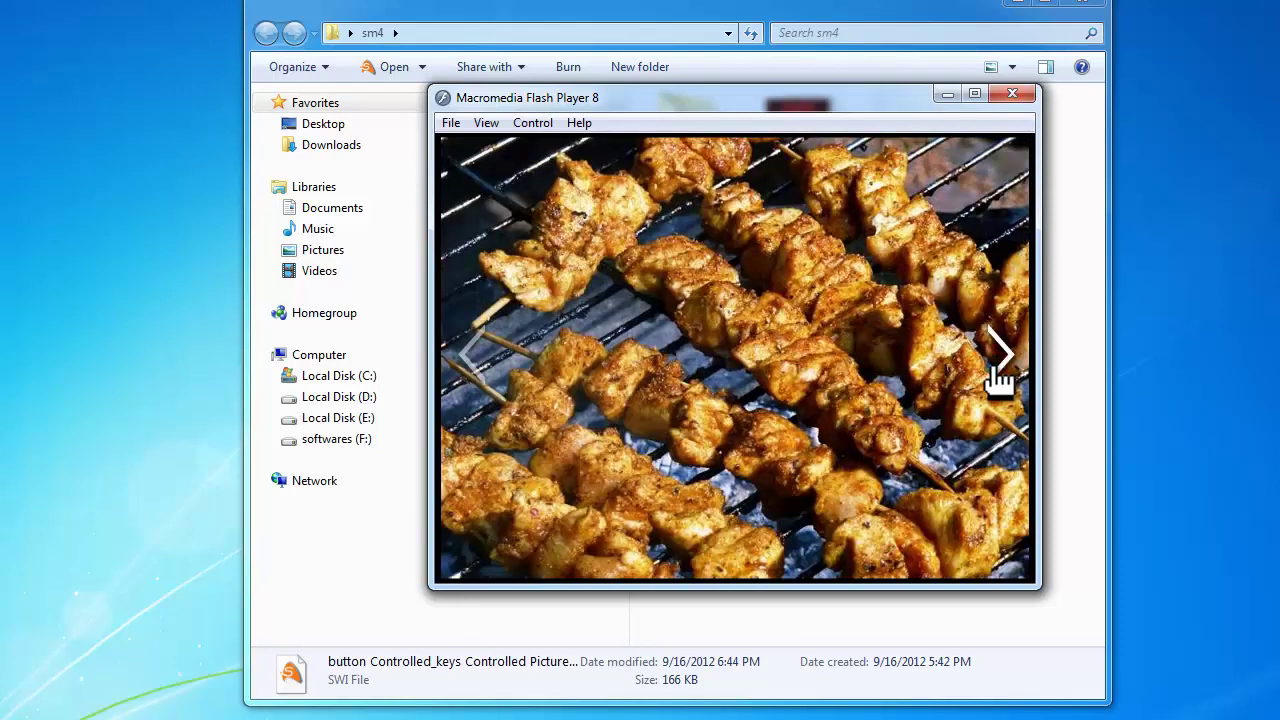
Cycle backward repeatedly through the gallery pictures with the movie's previous arrow
click(491, 380)
click(493, 380)
click(495, 380)
click(493, 380)
click(493, 380)
click(493, 380)
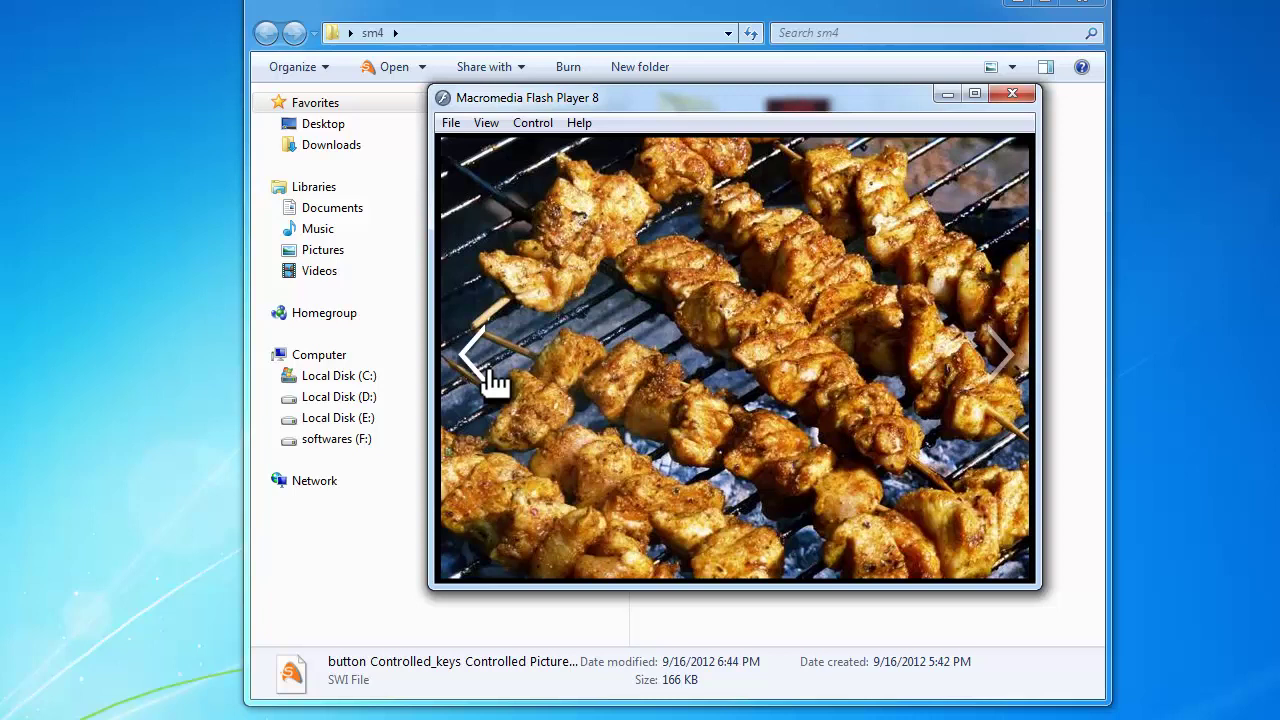
click(493, 380)
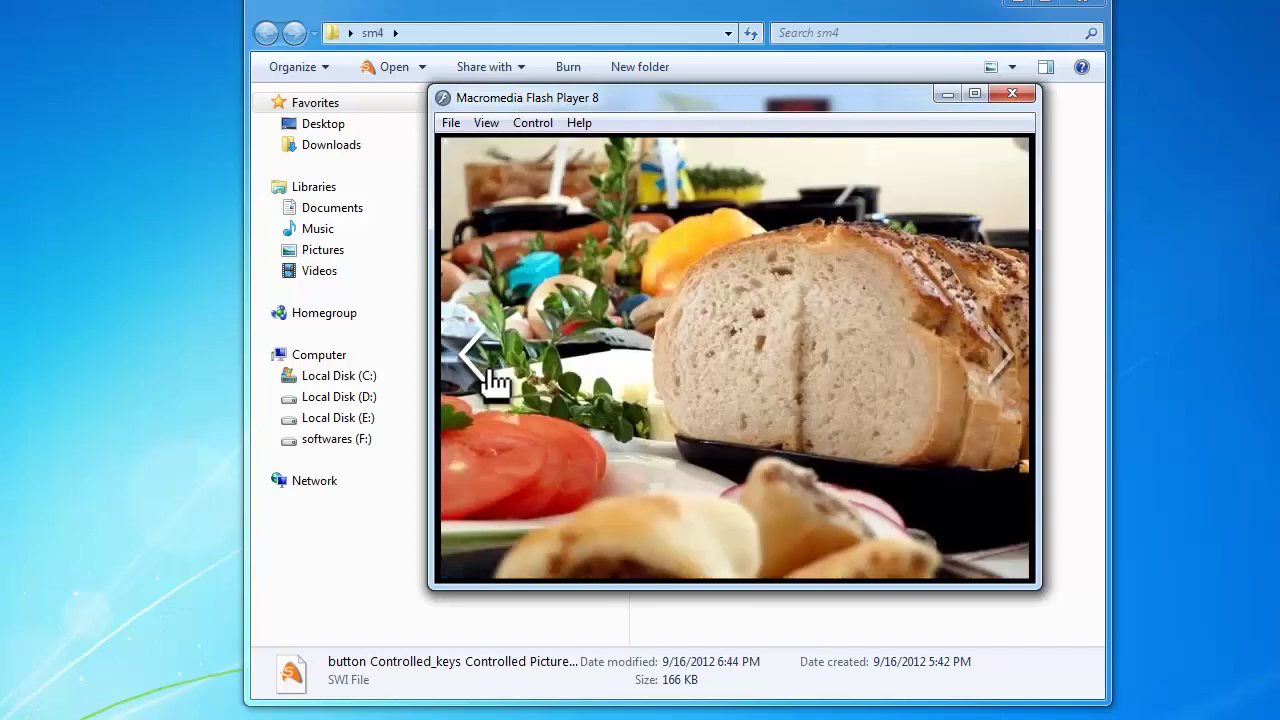
click(493, 380)
click(493, 380)
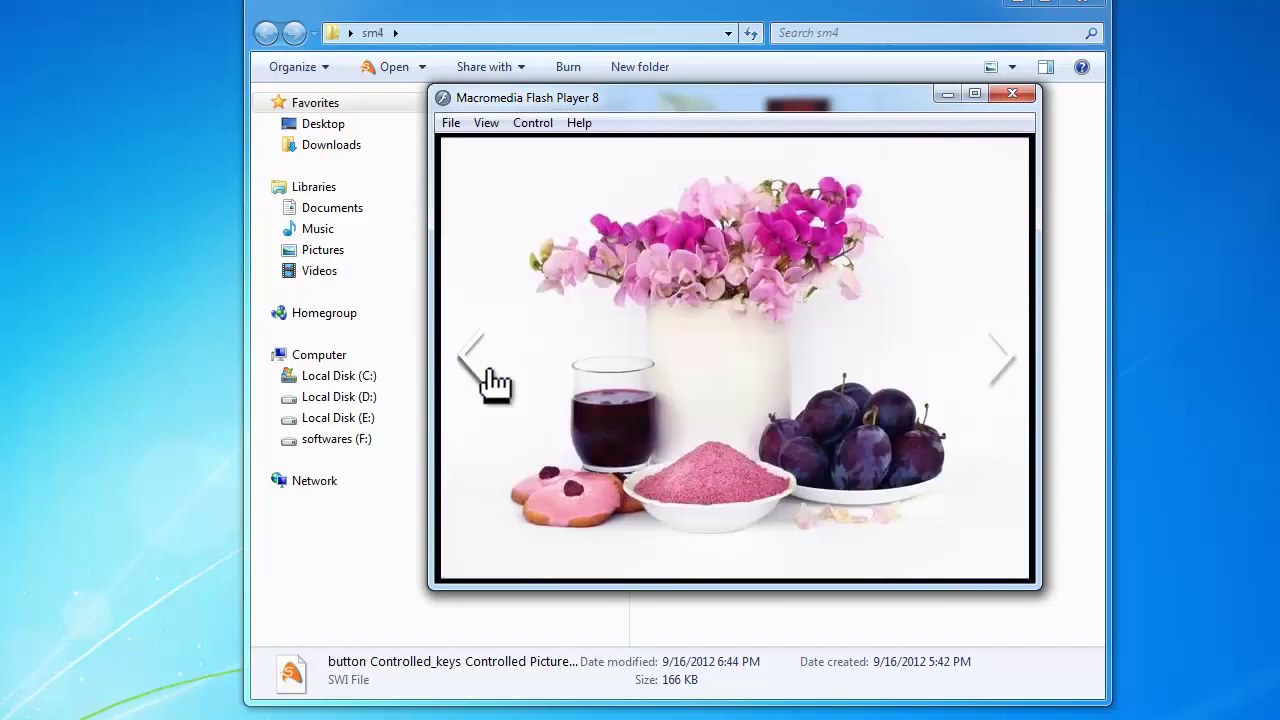
click(493, 380)
click(493, 380)
click(493, 380)
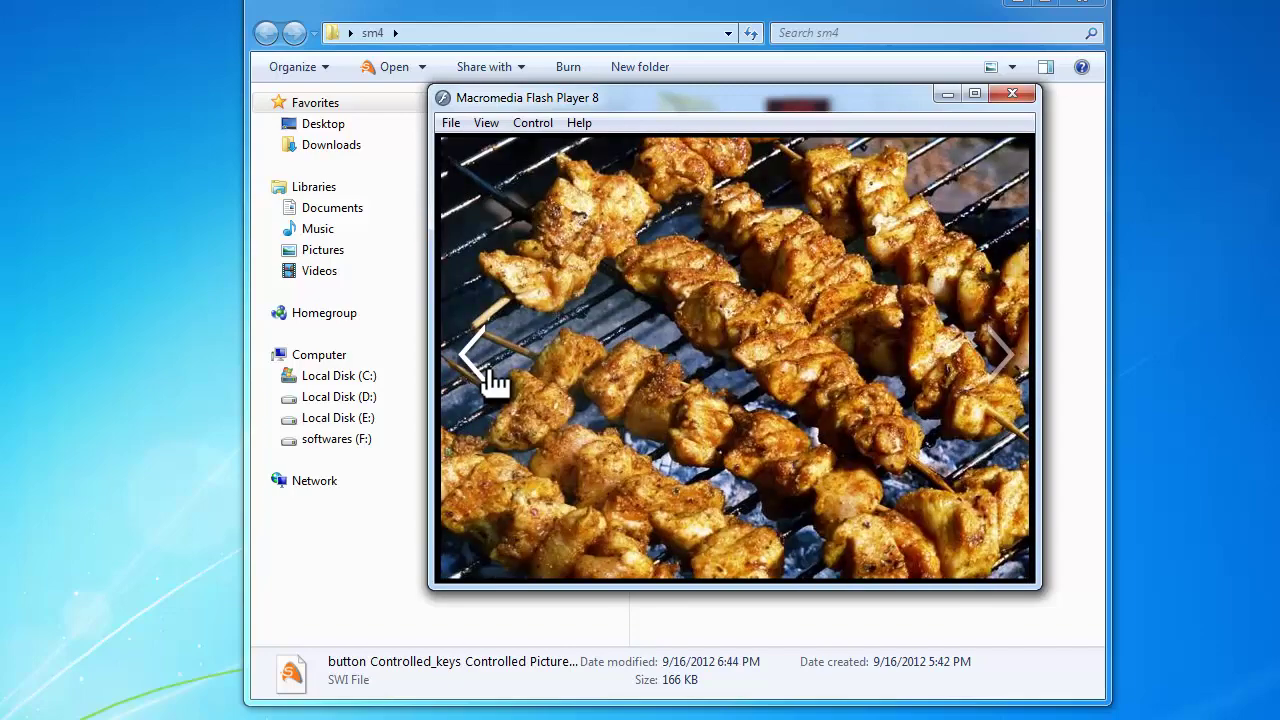
click(493, 380)
click(493, 380)
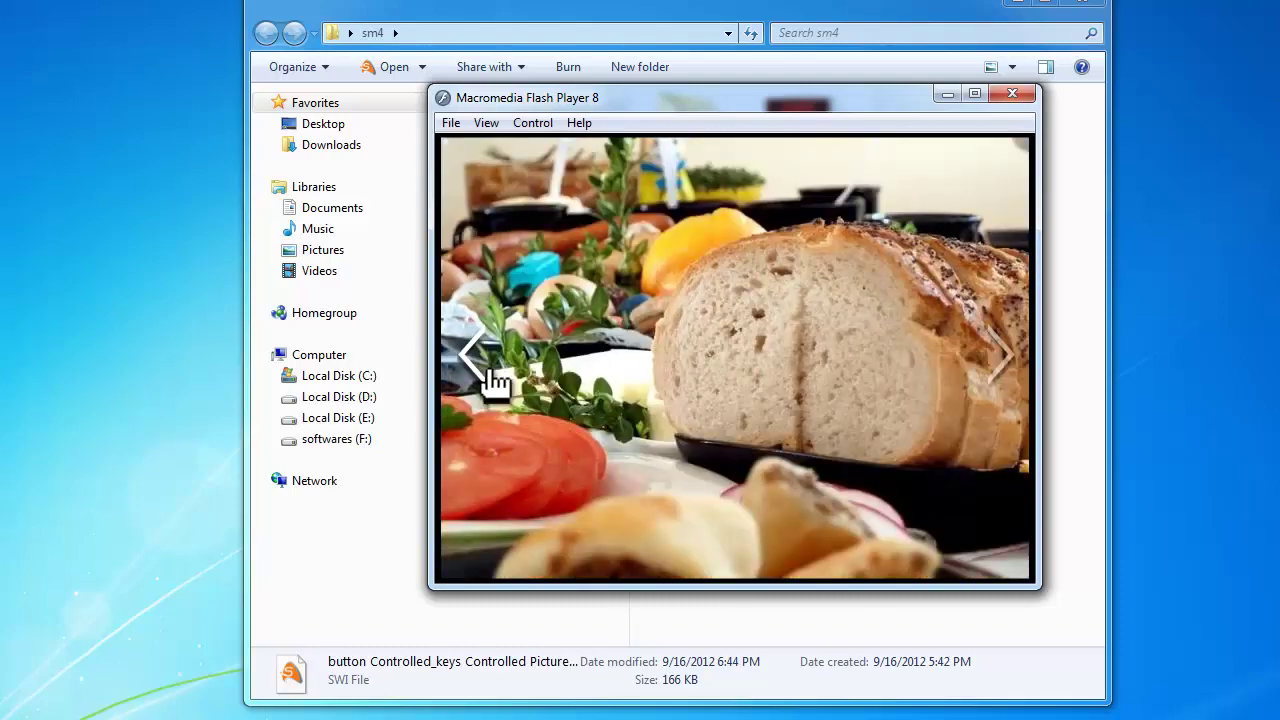
Close the Flash Player preview and switch back to SWiSH Max
click(1013, 93)
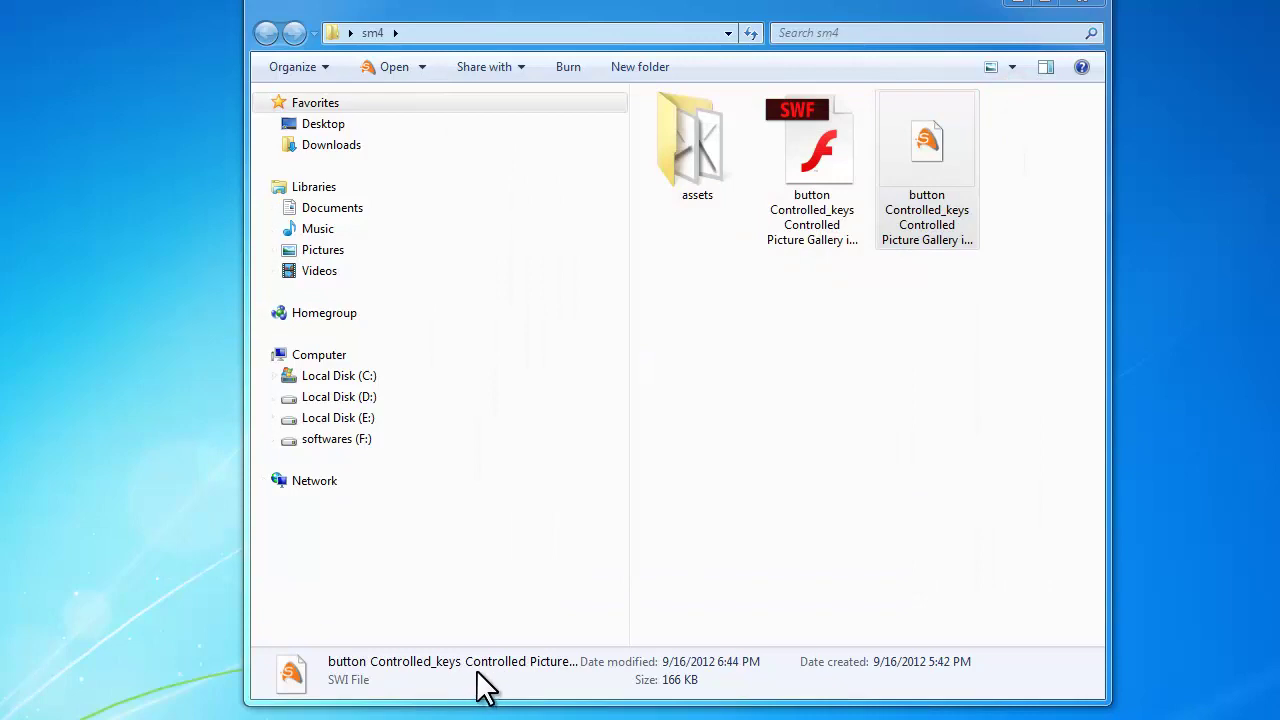
key(alt+Tab)
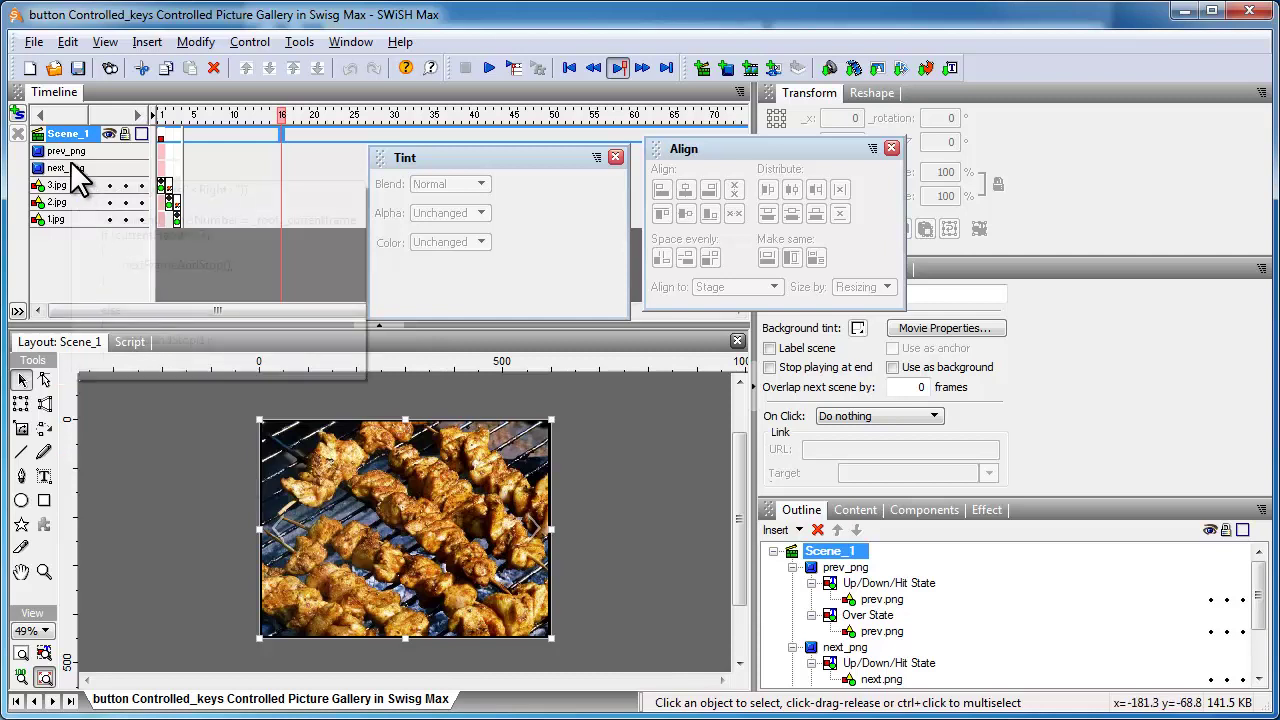
mouse_move(78, 176)
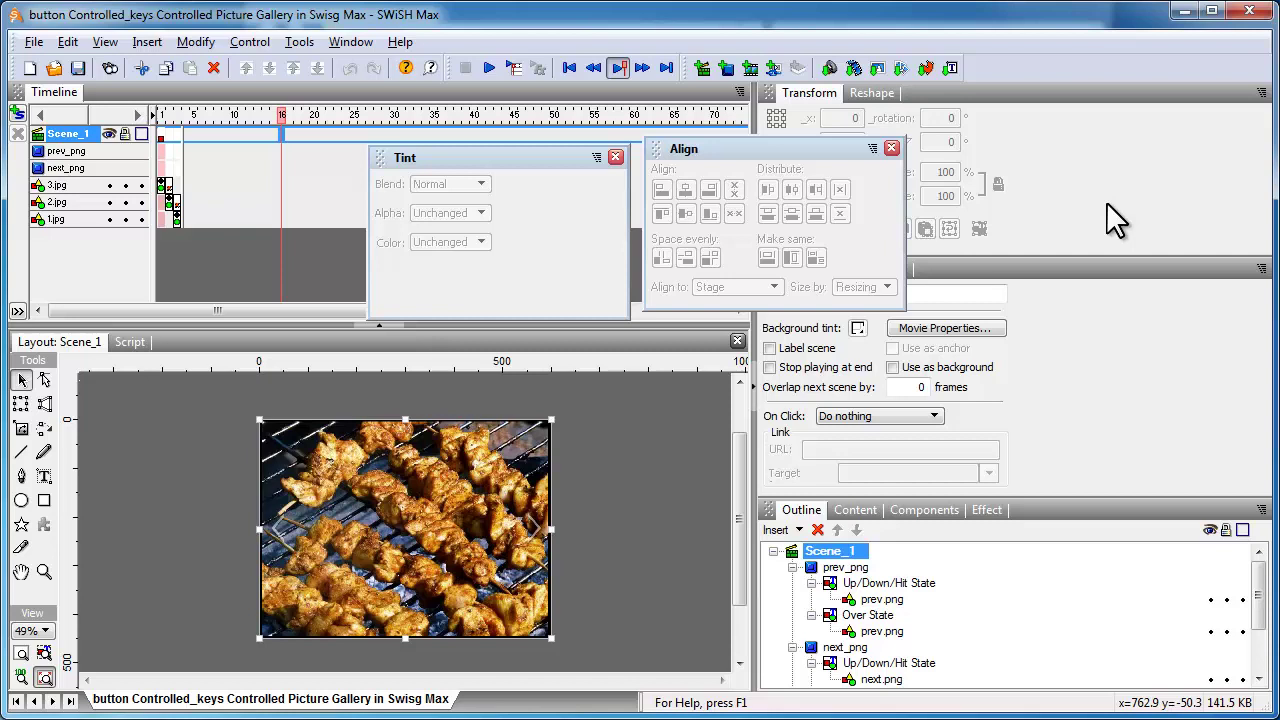
Create a new movie 600 pixels wide and 450 pixels high with a black (000000) background
click(31, 41)
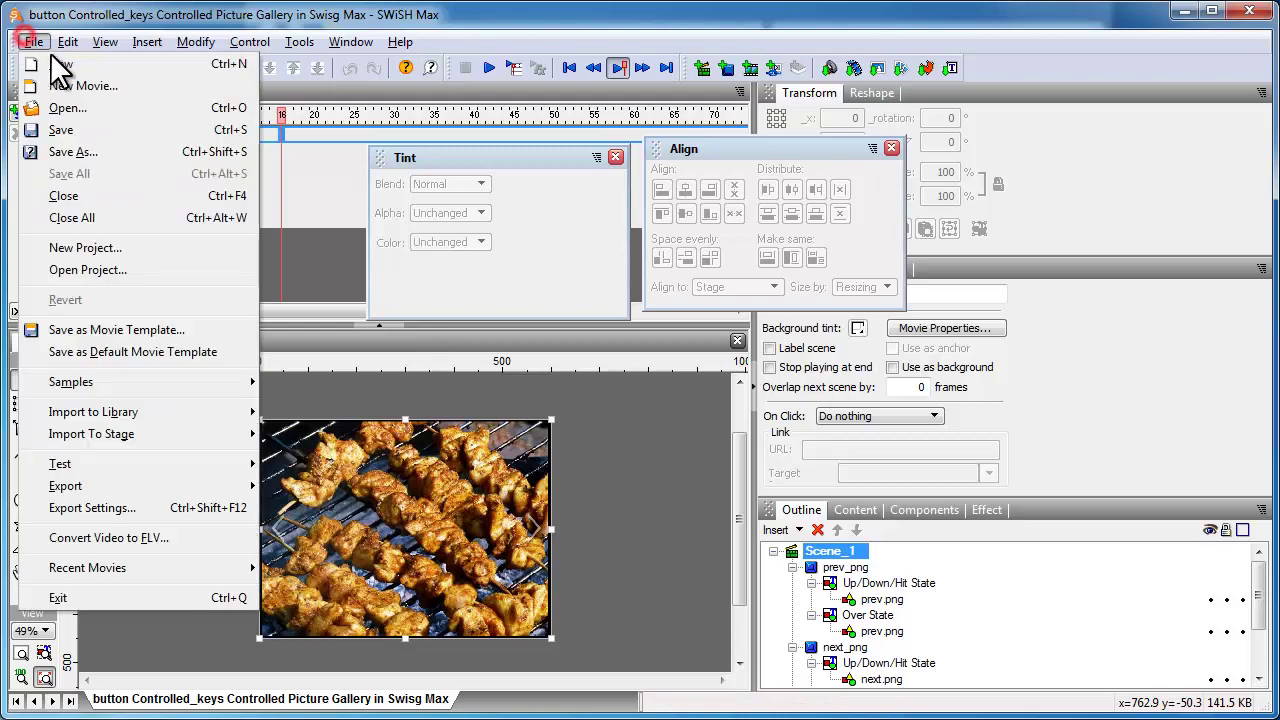
click(62, 66)
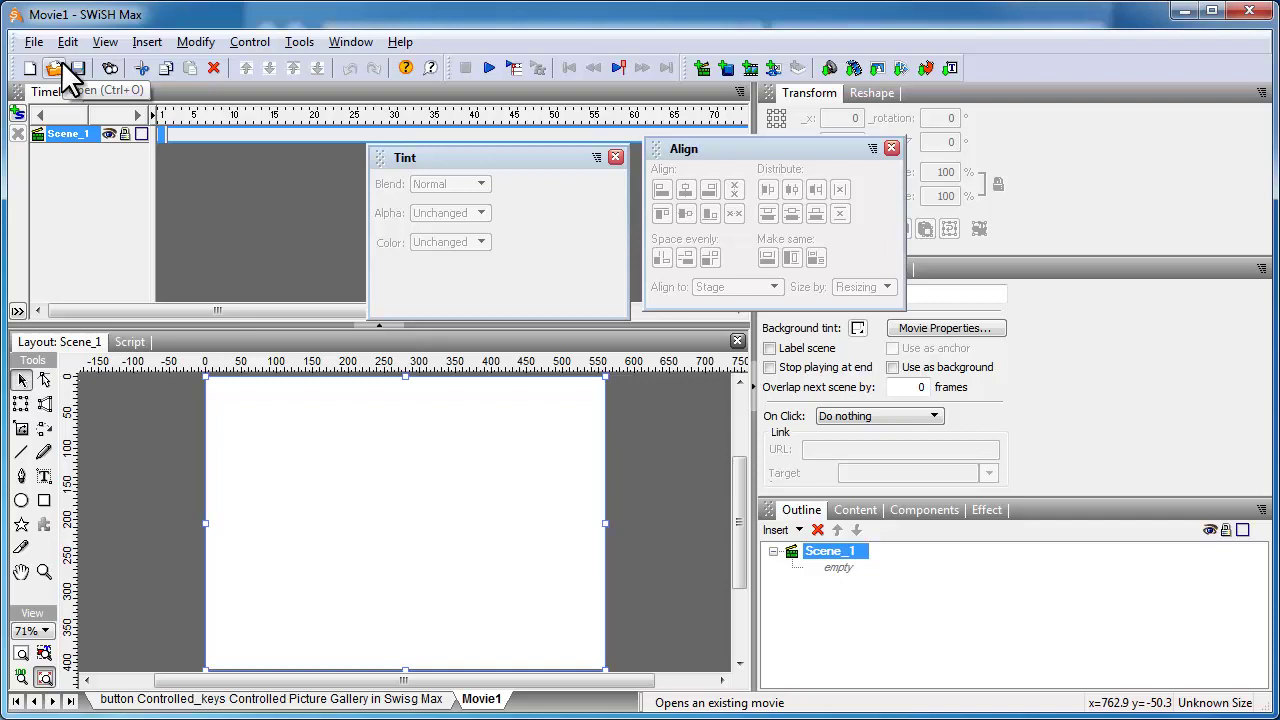
click(955, 330)
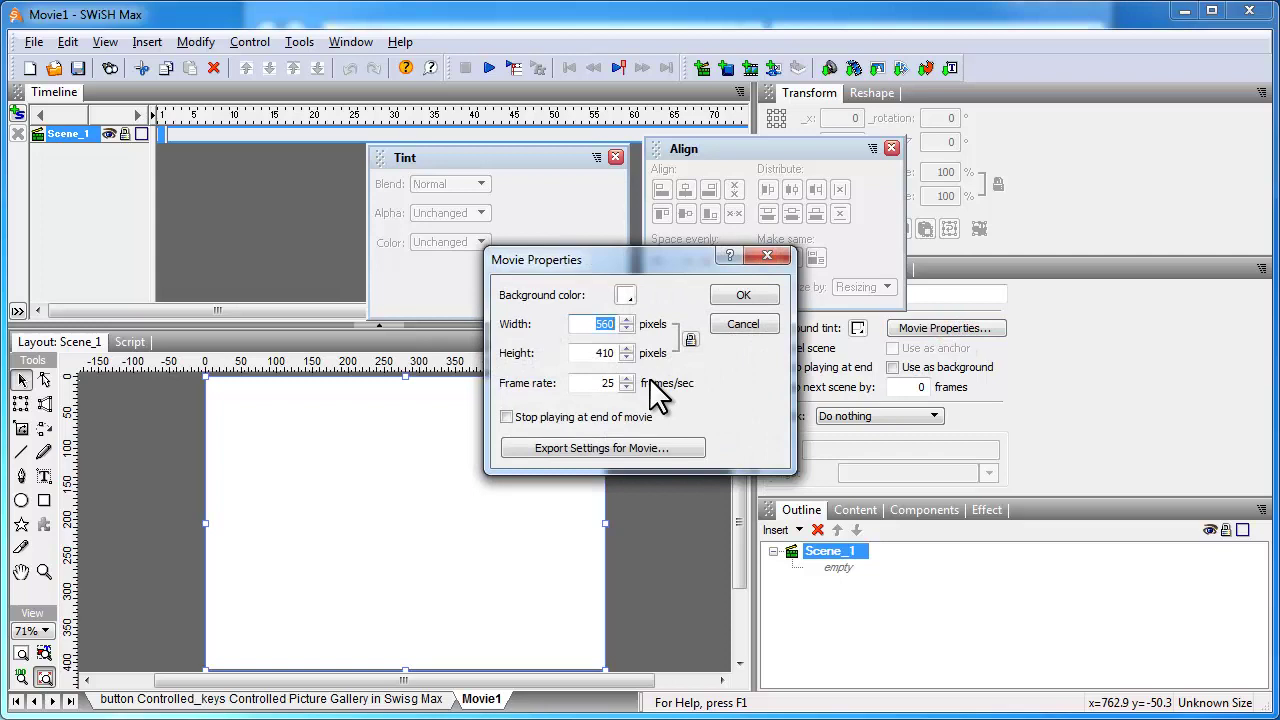
text(600)
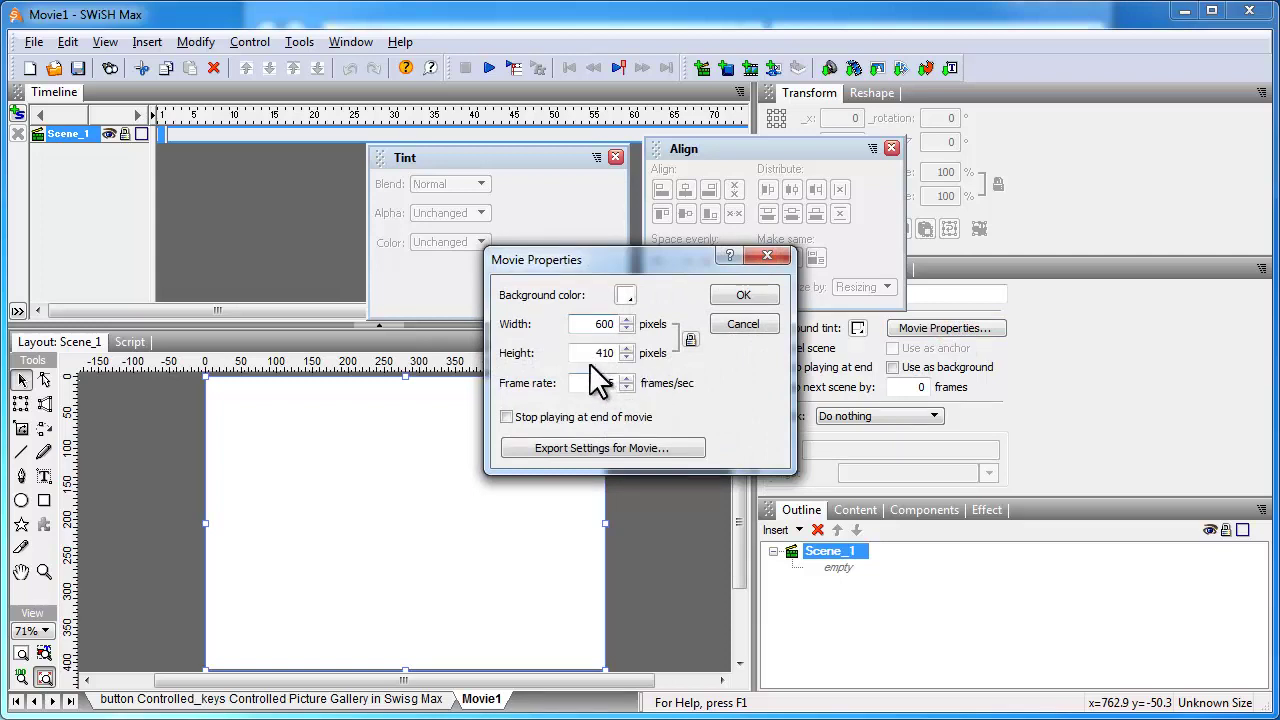
double_click(600, 353)
text(4)
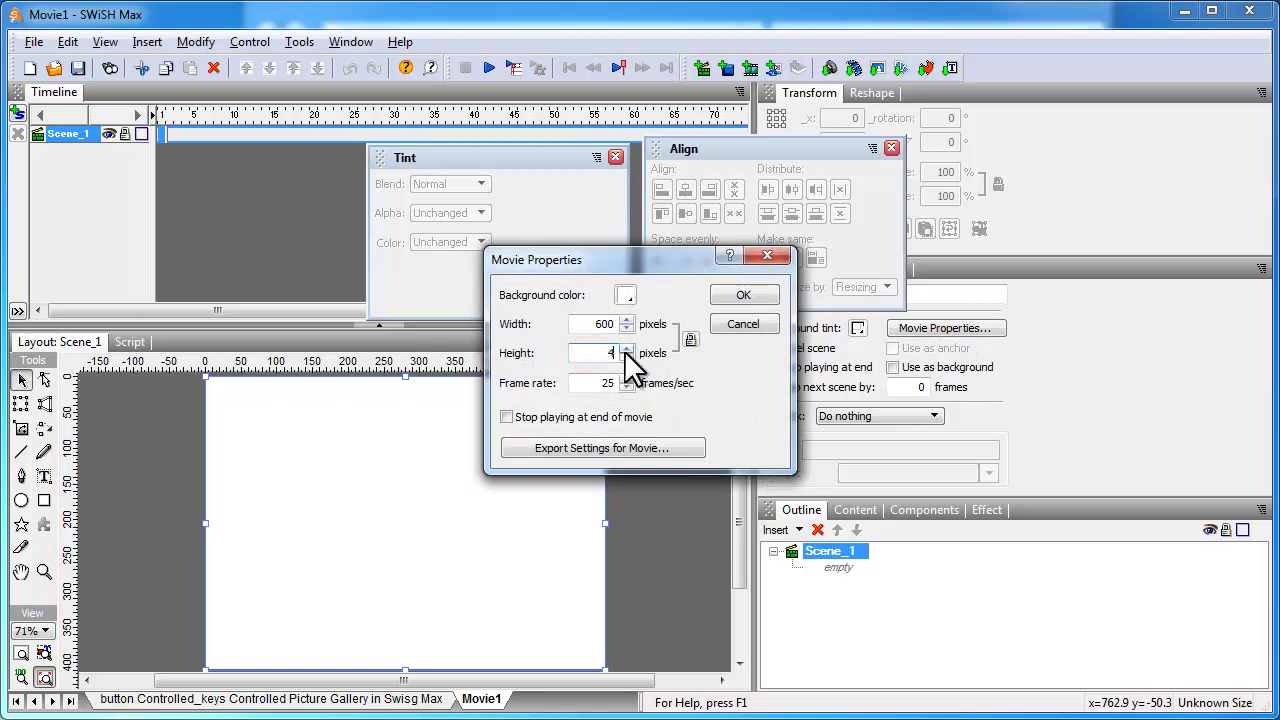
text(50)
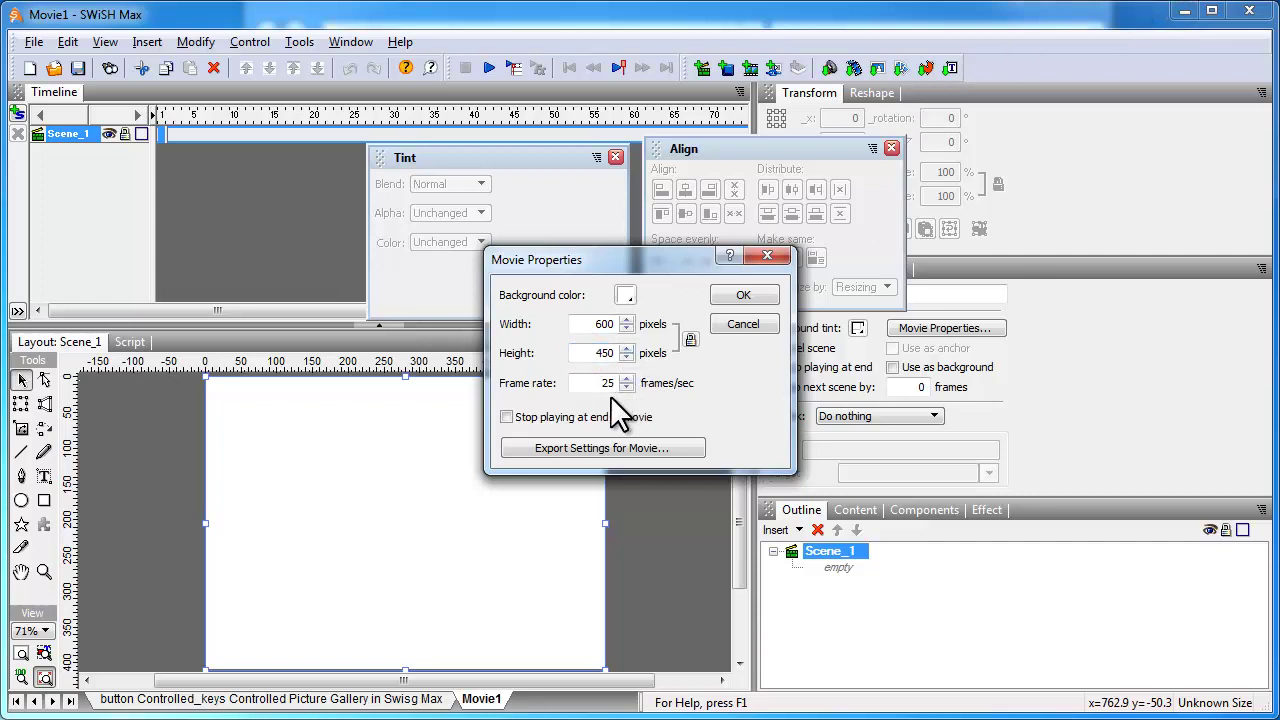
click(626, 295)
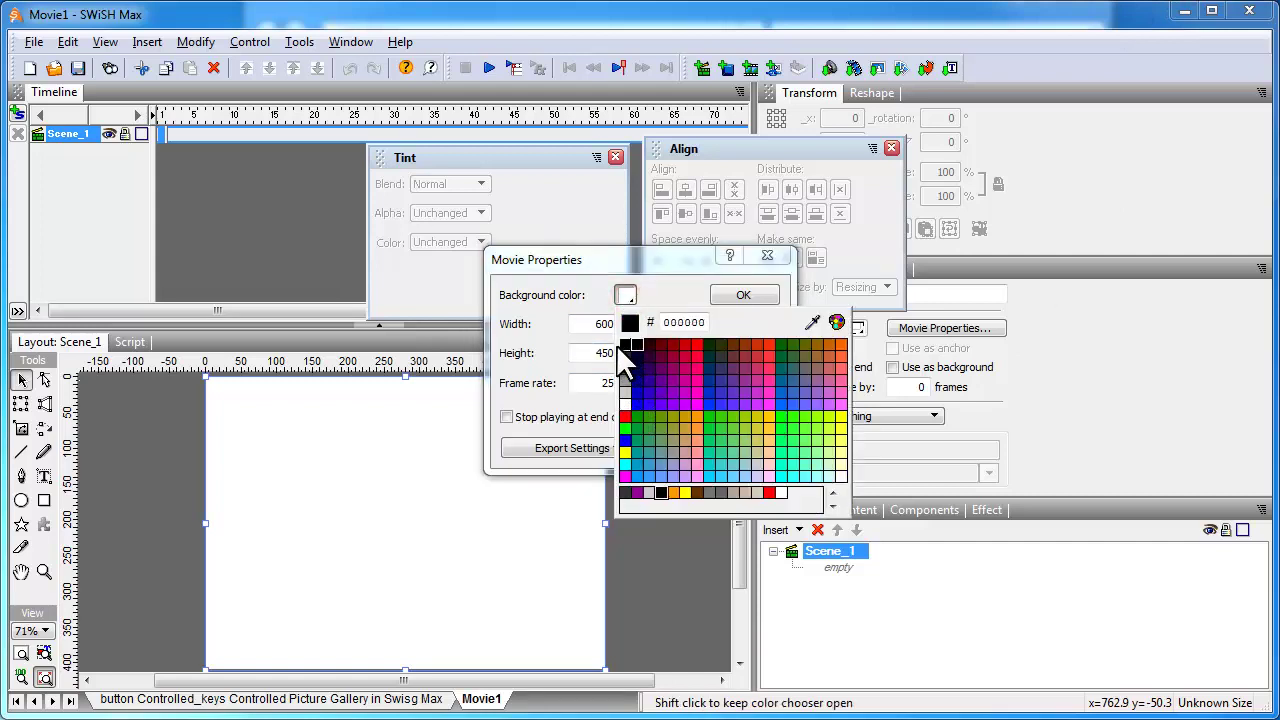
click(621, 348)
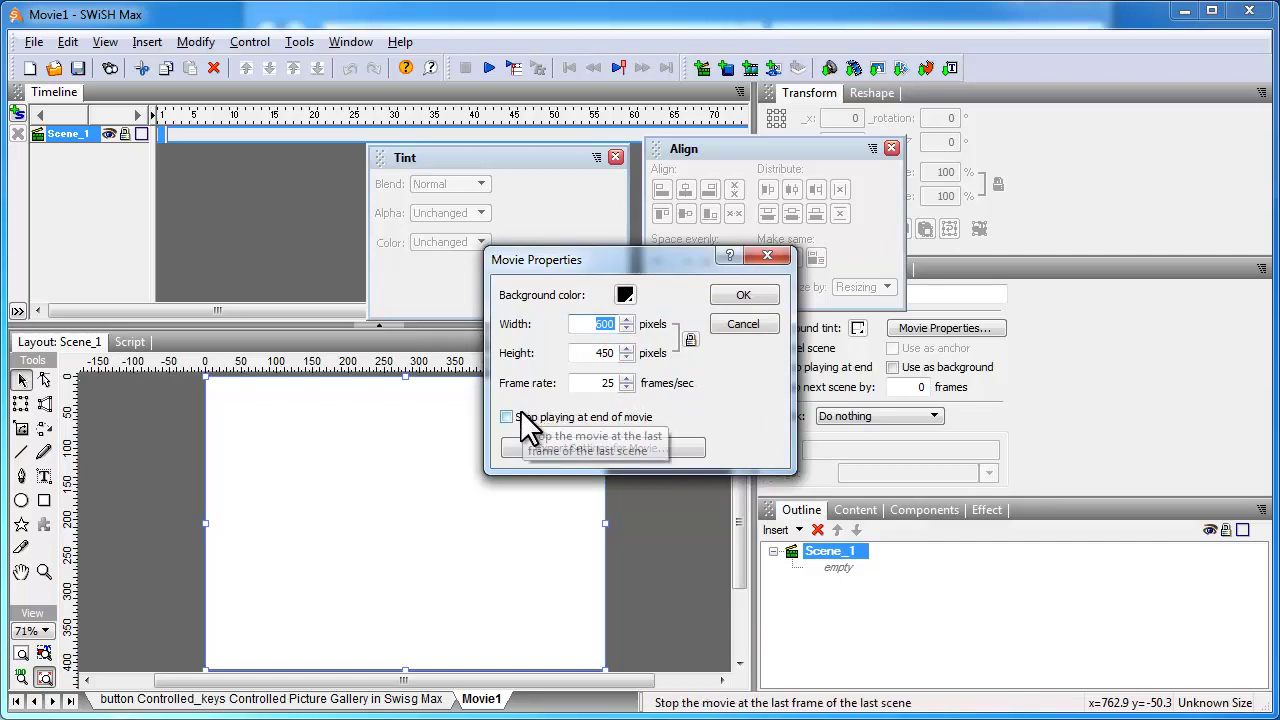
click(743, 296)
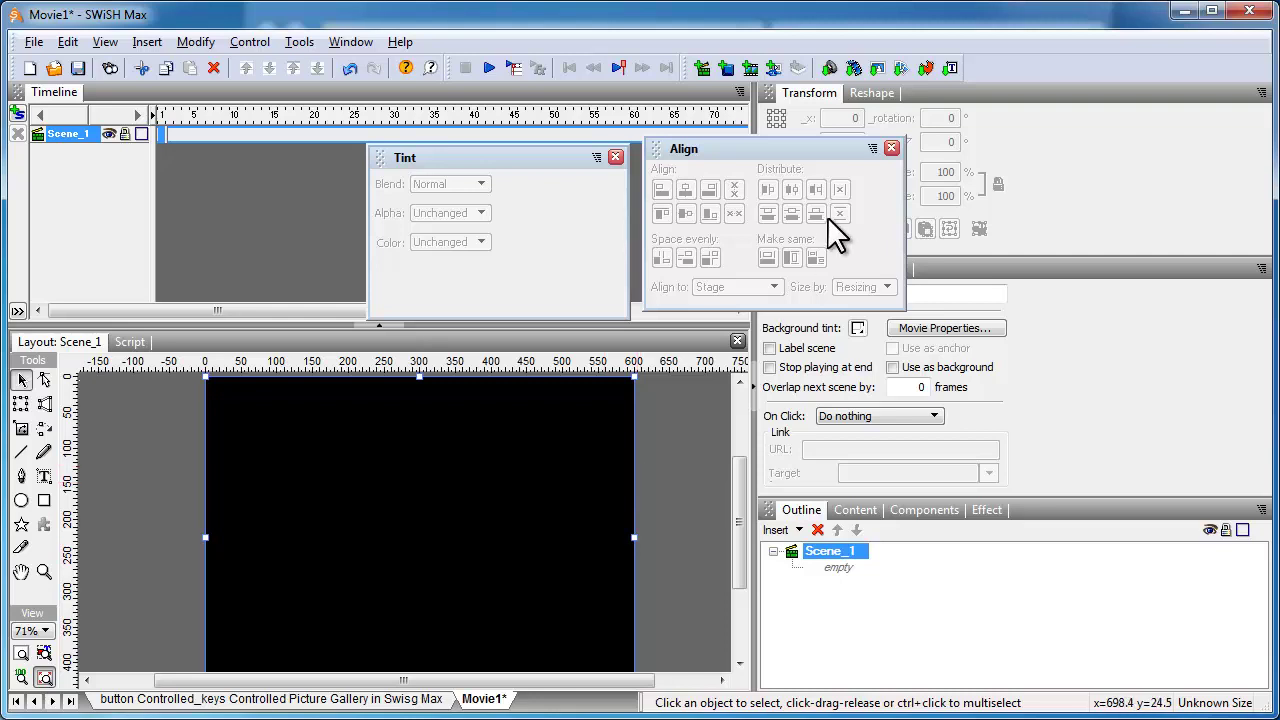
Import the images 1.jpg, 2.jpg, 3.jpg, next.png and prev.png from the assets folder into the scene
click(878, 72)
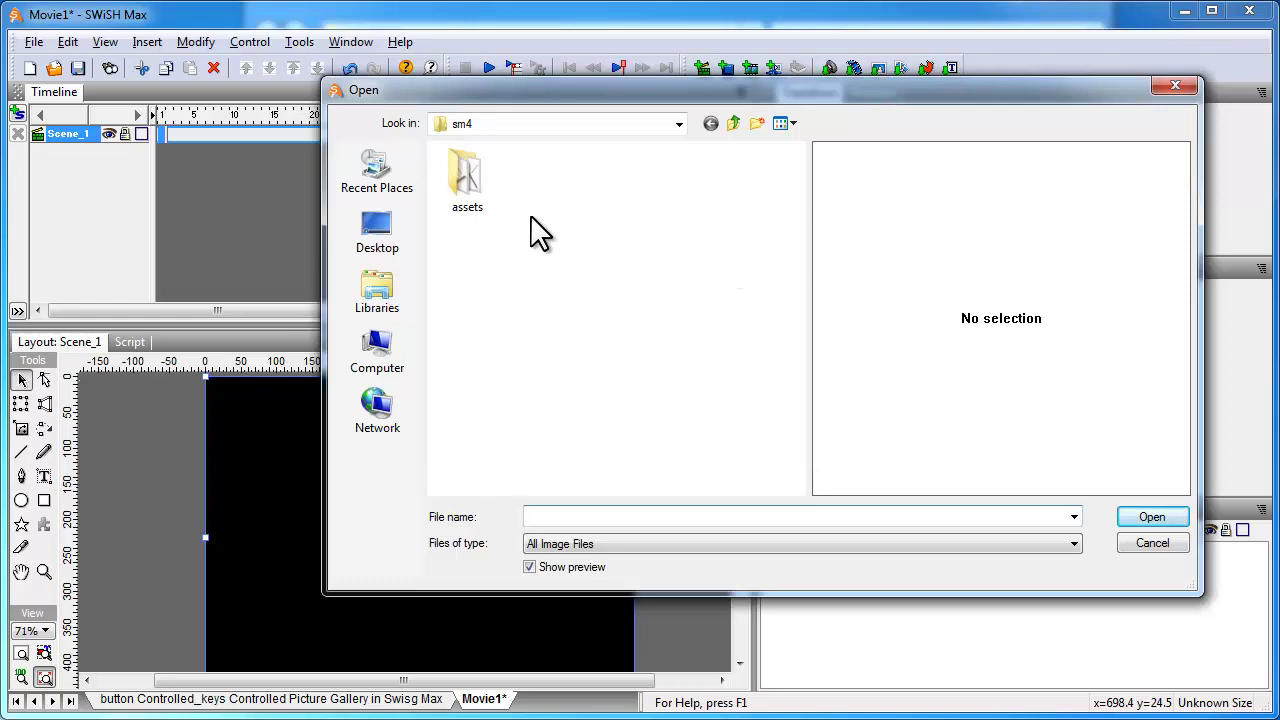
double_click(467, 162)
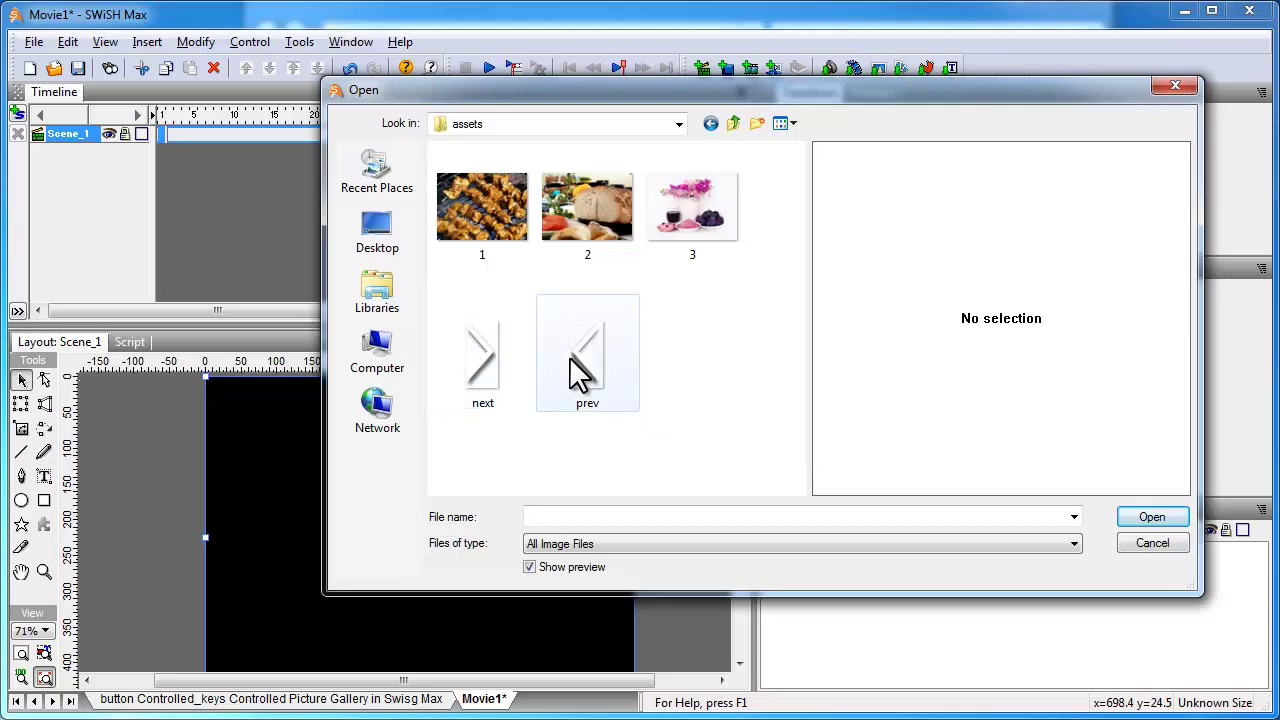
drag(778, 173, 460, 445)
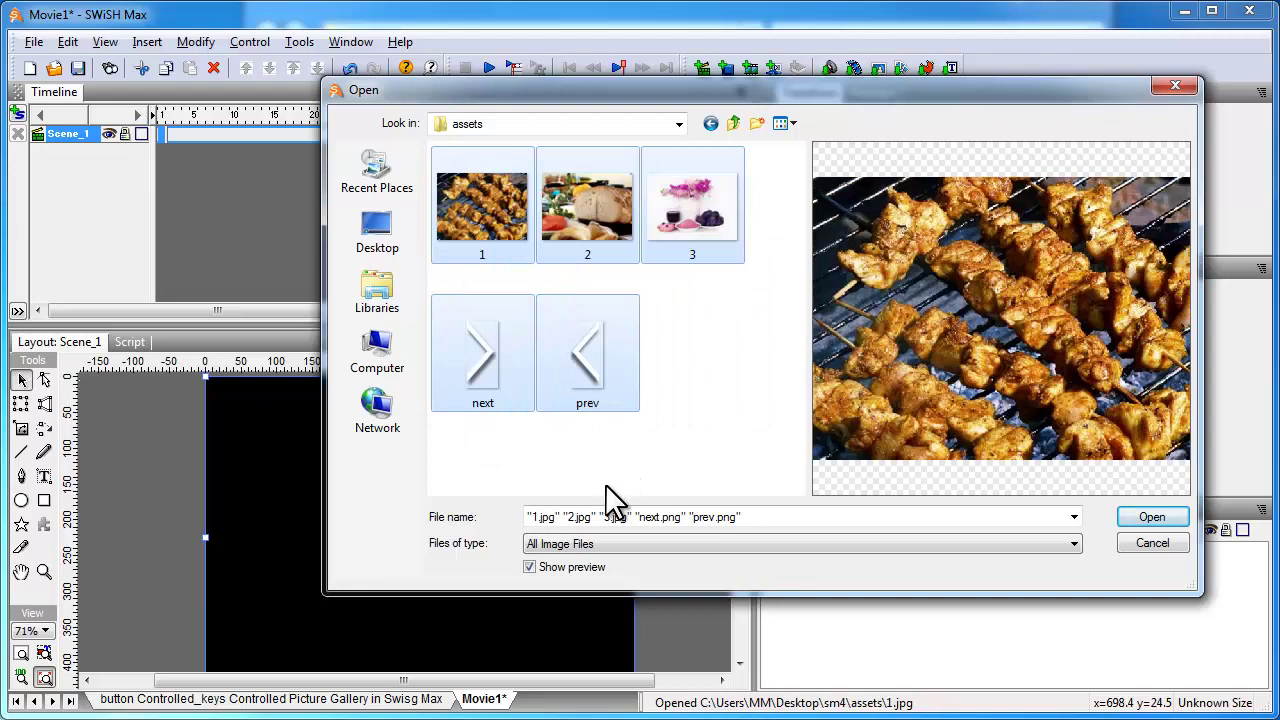
click(1145, 517)
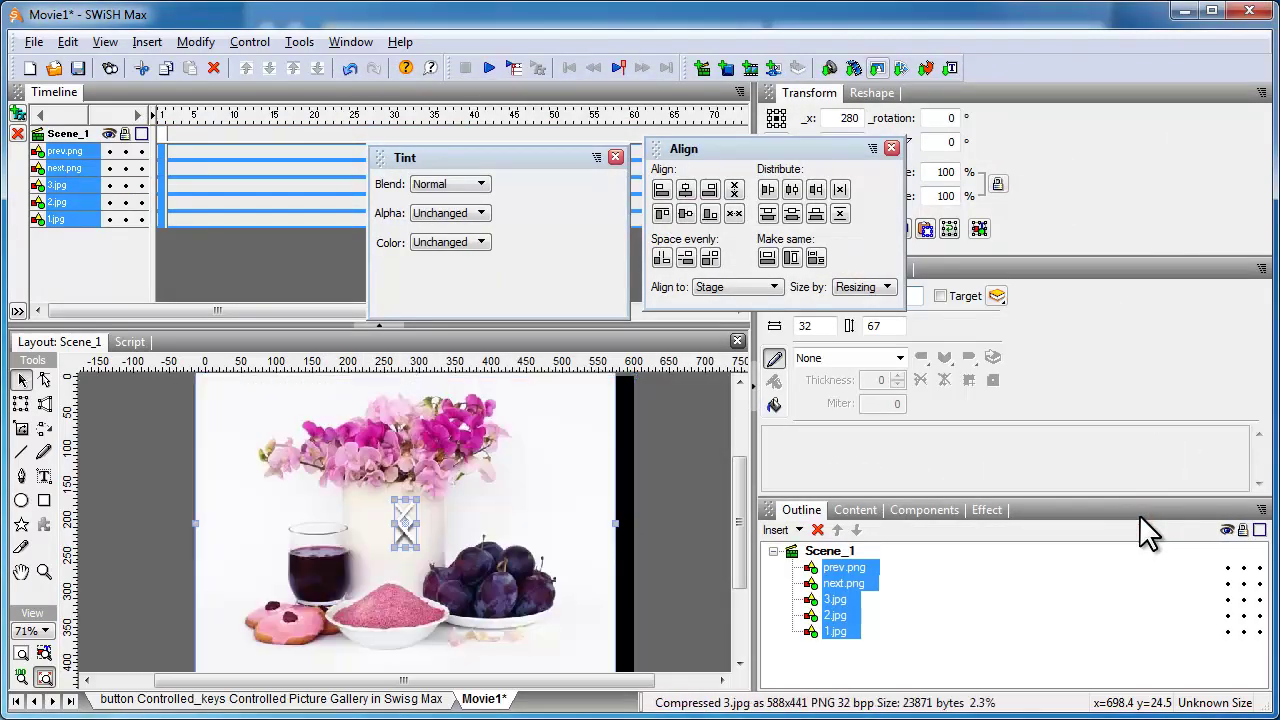
Move the floating Tint and Align windows clear of the timeline and deselect the imported images
drag(540, 170, 986, 389)
drag(730, 150, 1035, 196)
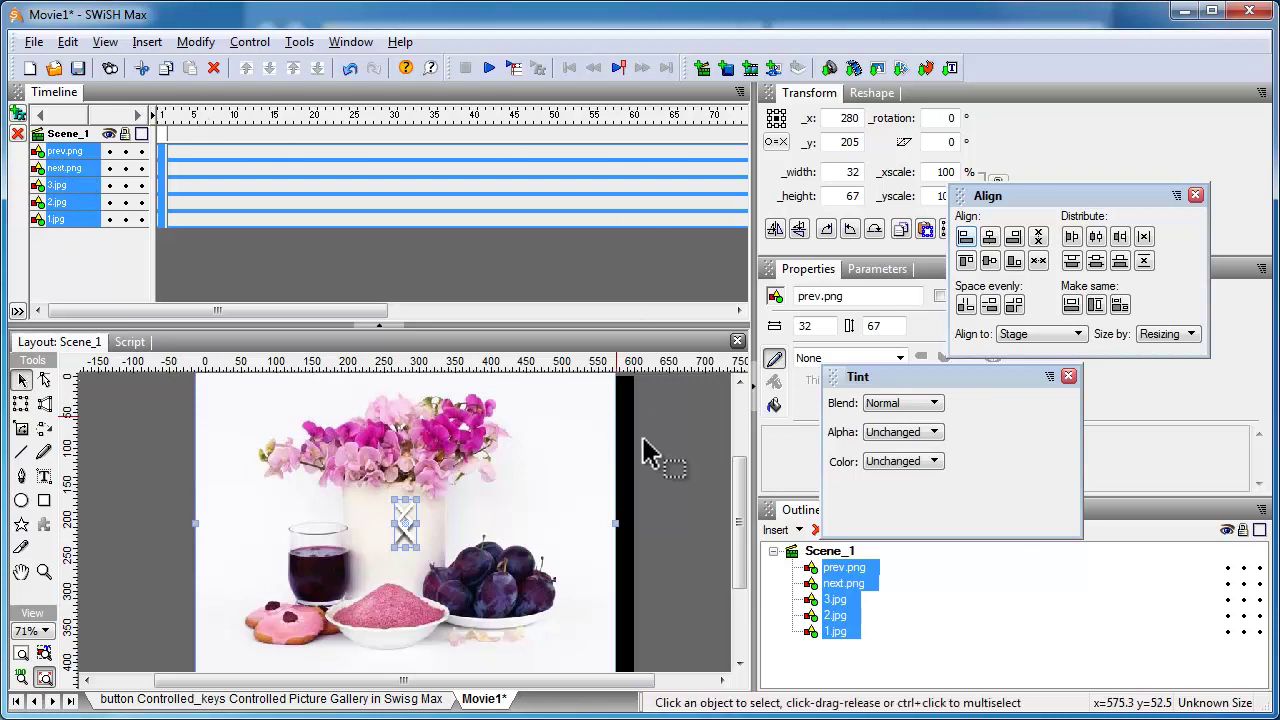
click(650, 484)
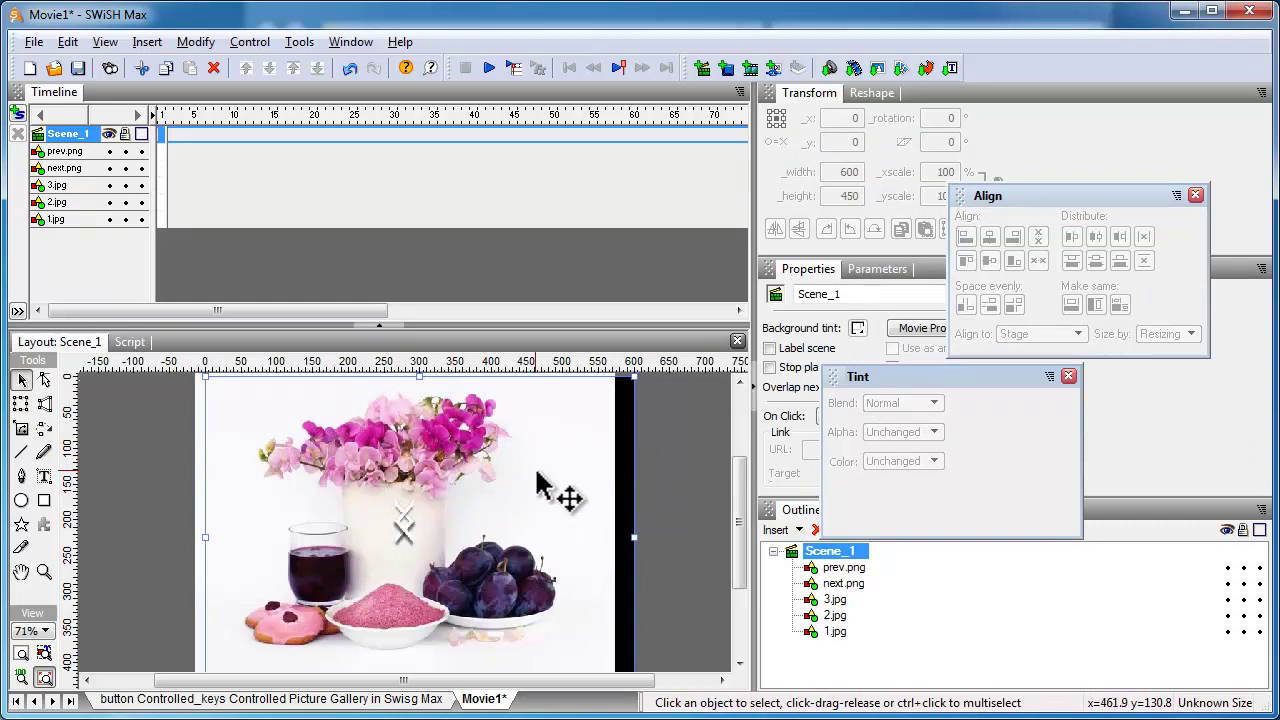
Centre all five imported images horizontally and vertically on the stage, leaving nothing selected
key(ctrl+a)
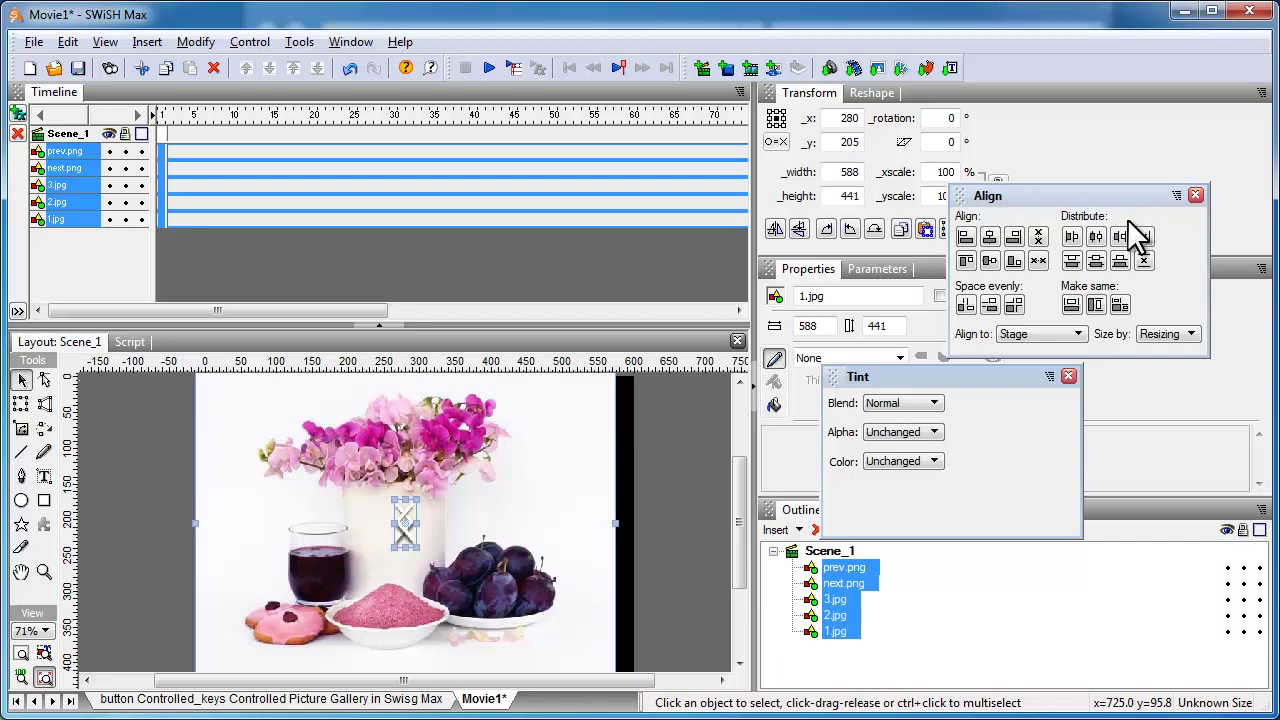
click(350, 42)
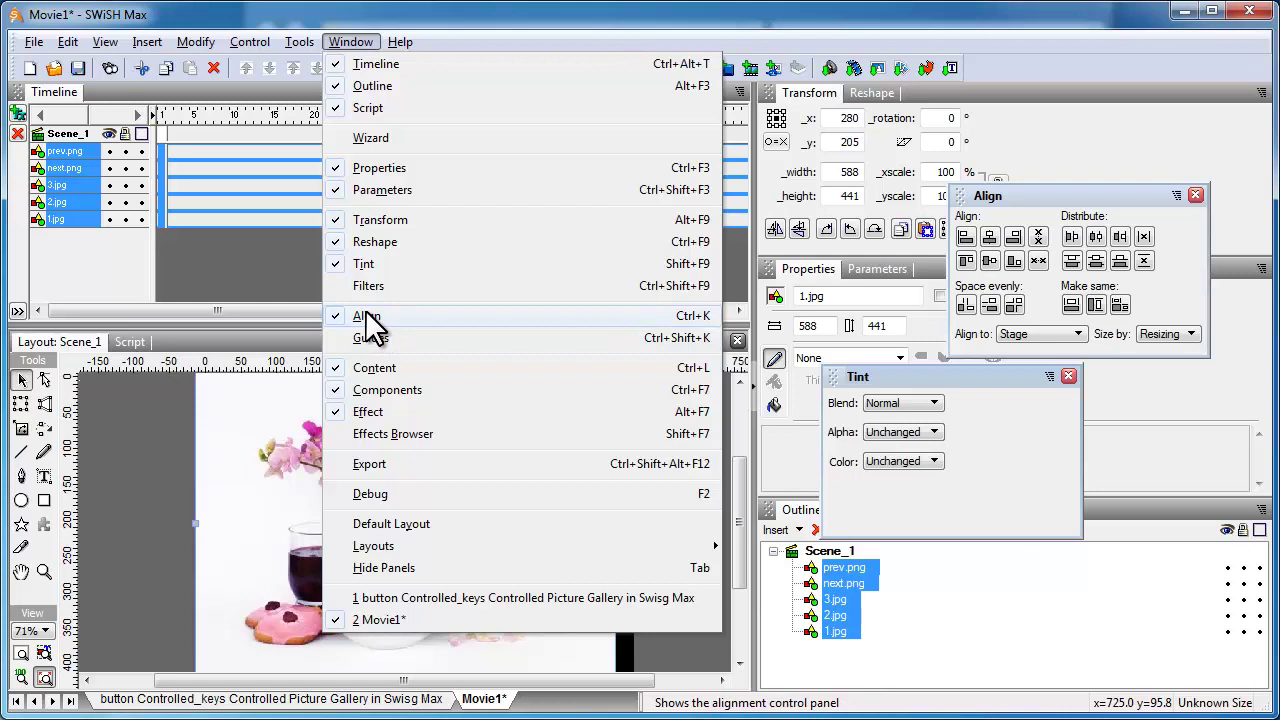
click(992, 238)
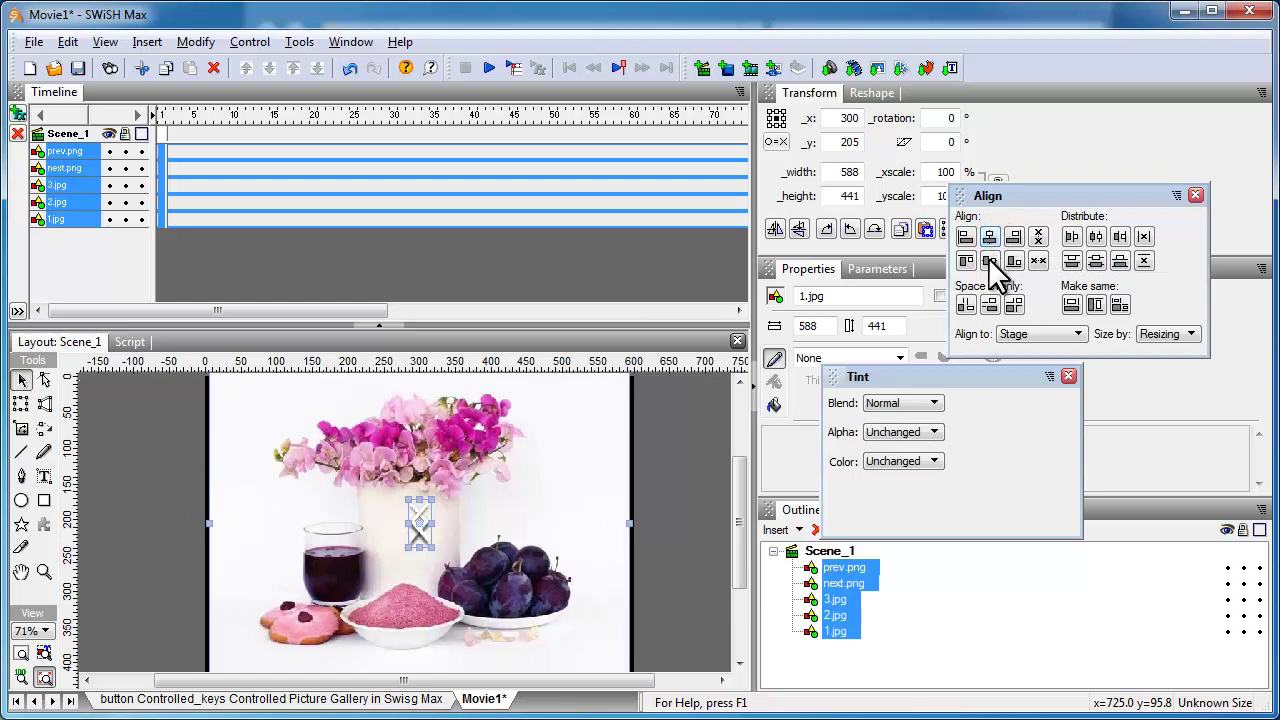
click(989, 260)
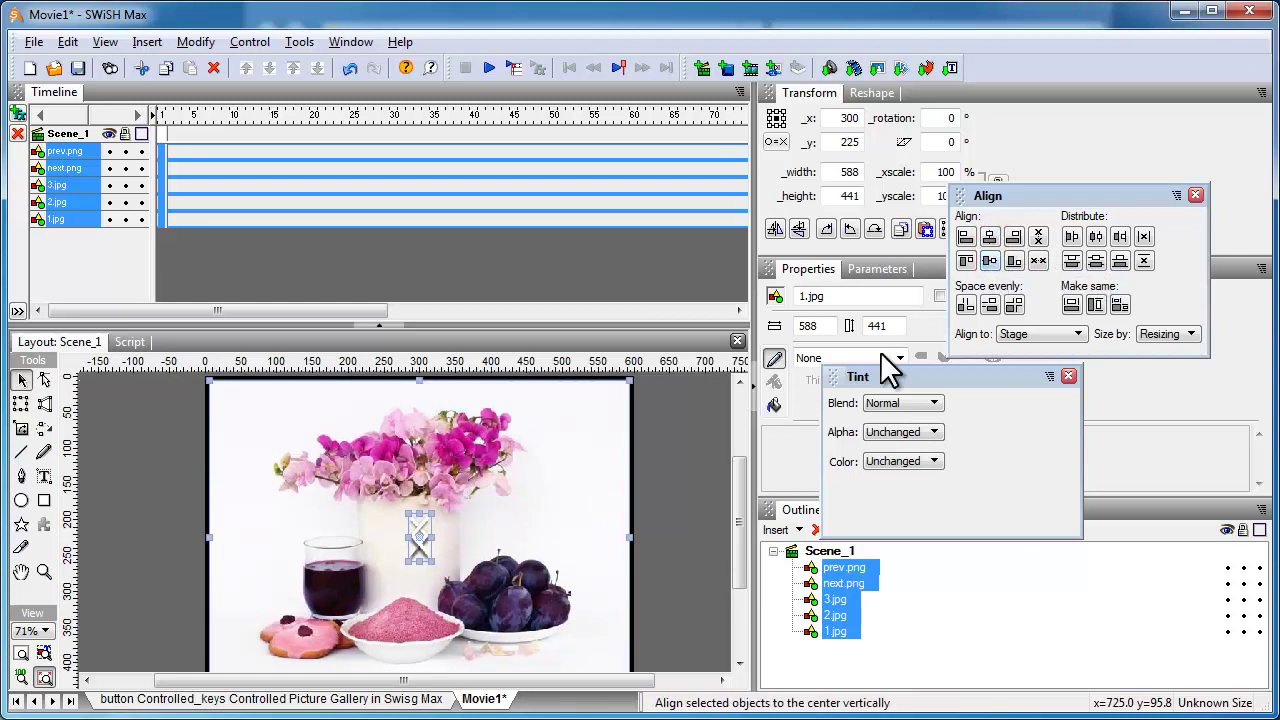
click(690, 502)
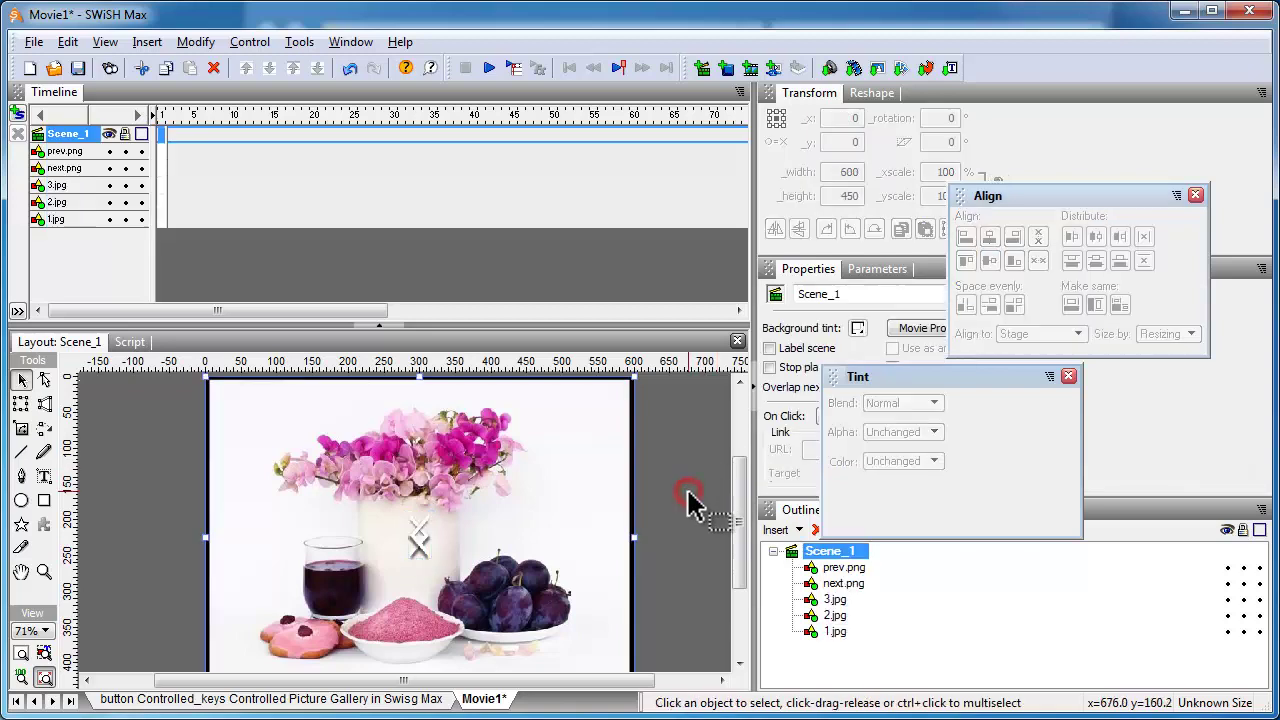
Move the prev.png arrow horizontally to the left edge of the picture, at about x 37
click(416, 537)
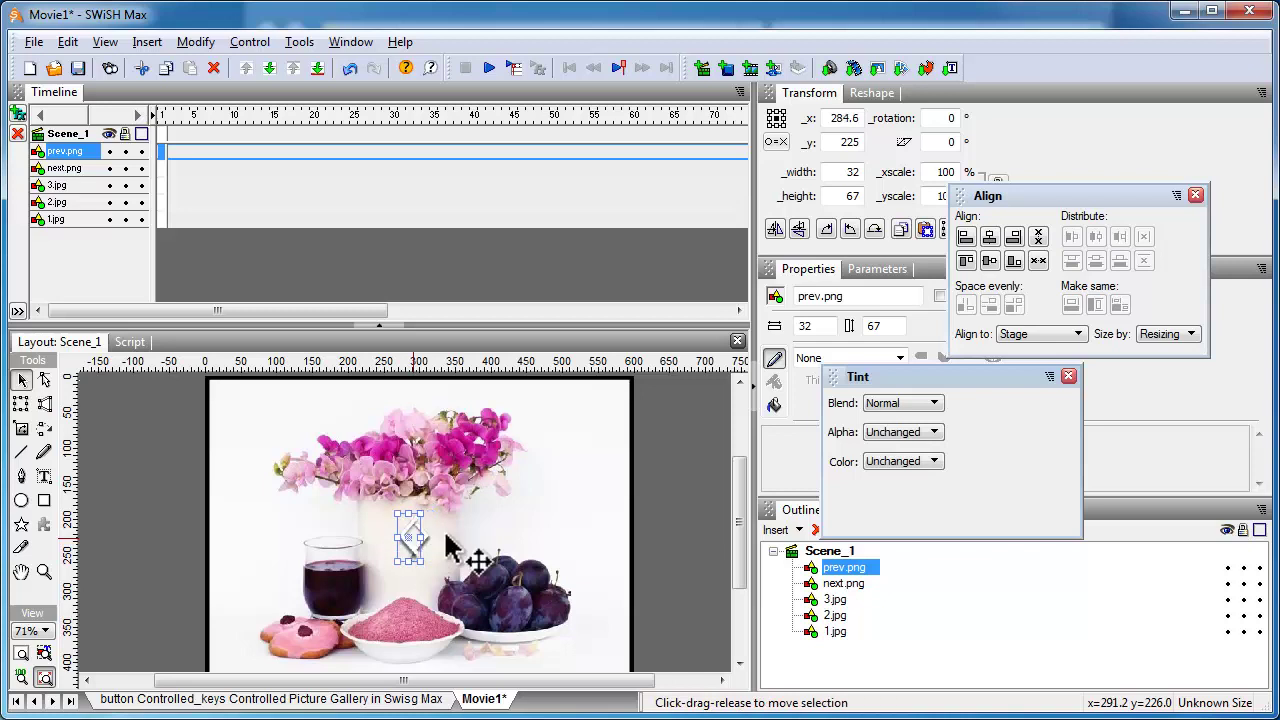
click(455, 550)
click(406, 538)
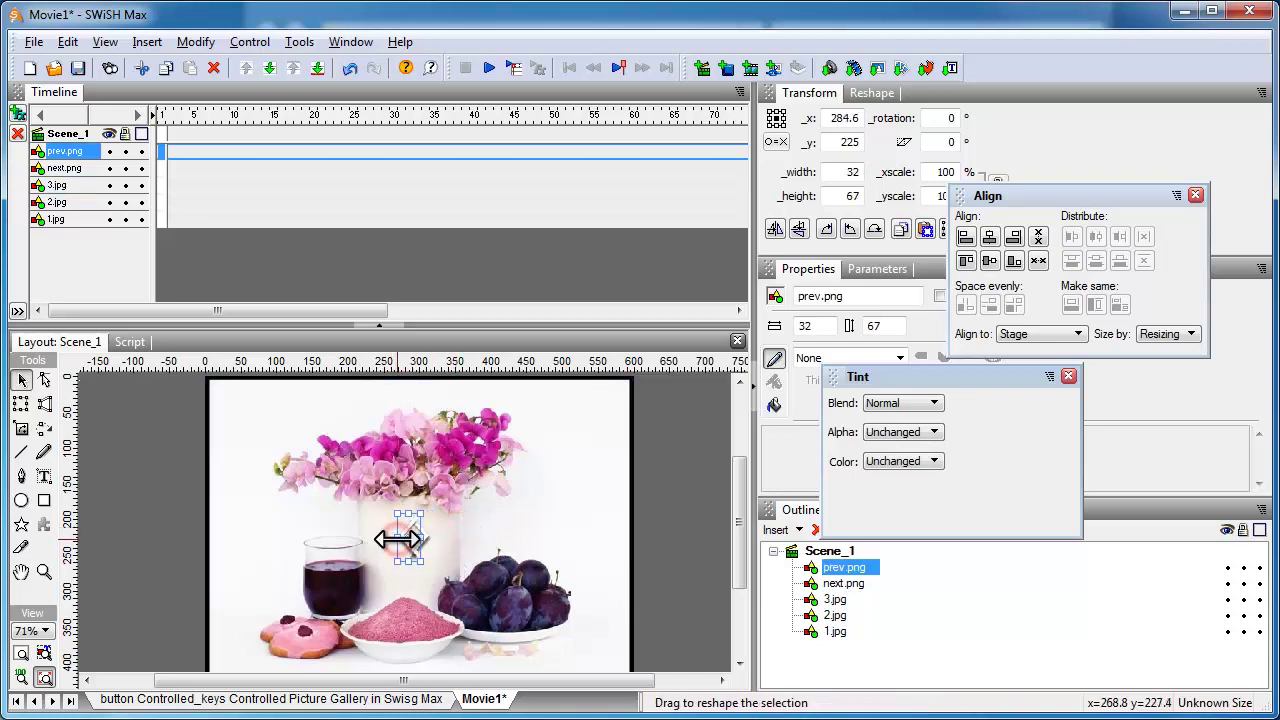
drag(410, 545, 354, 545)
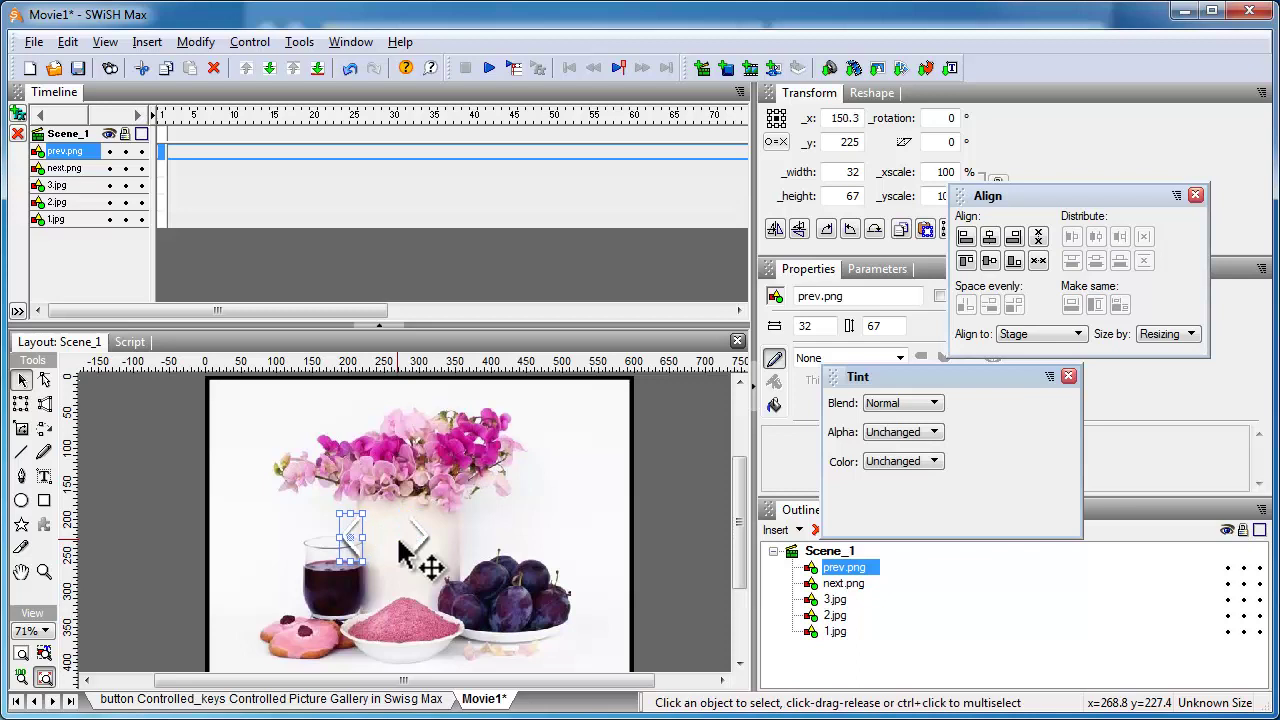
key(Left)
key(Left)
key(Left)
key(Left)
key(Left)
key(Left)
key(Left)
key(Left)
key(Left)
key(Left)
key(Left)
key(Left)
key(Left)
key(Left)
key(Left)
key(Left)
key(Left)
key(Left)
key(Left)
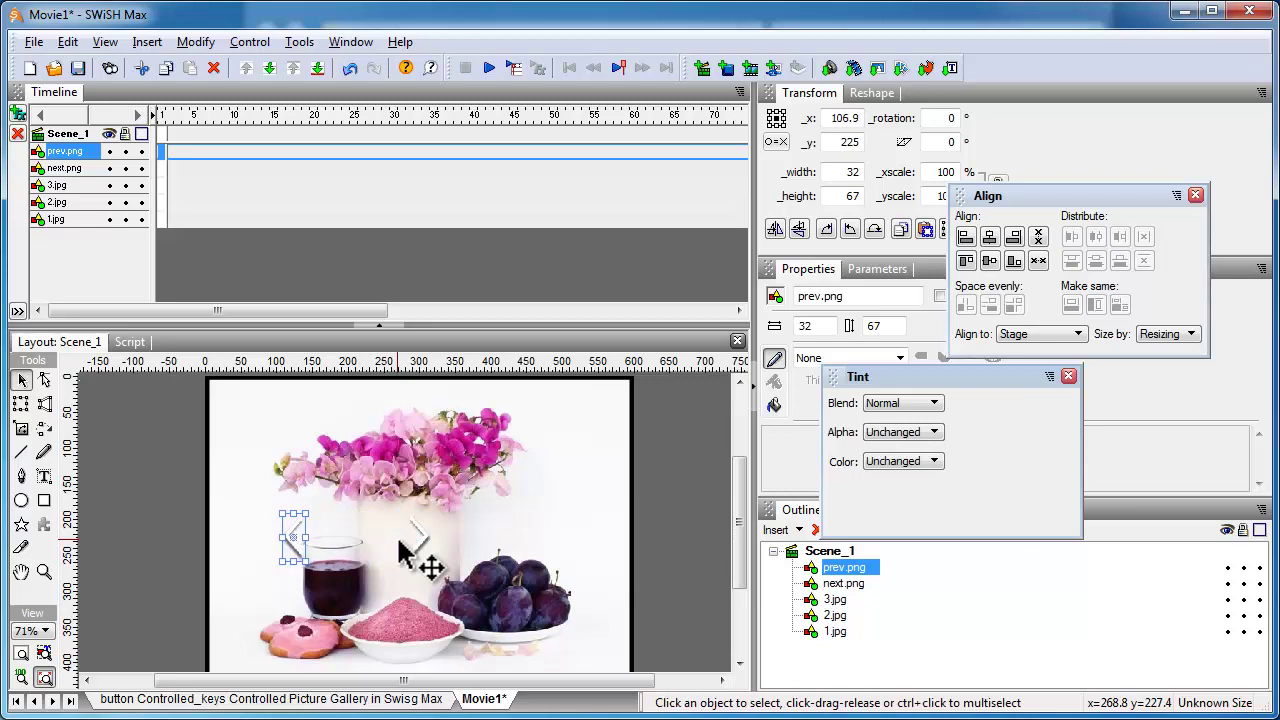
key(Left)
key(Left)
key(Left)
key(Left)
key(Left)
key(Left)
key(Left)
key(Left)
key(Left)
key(Left)
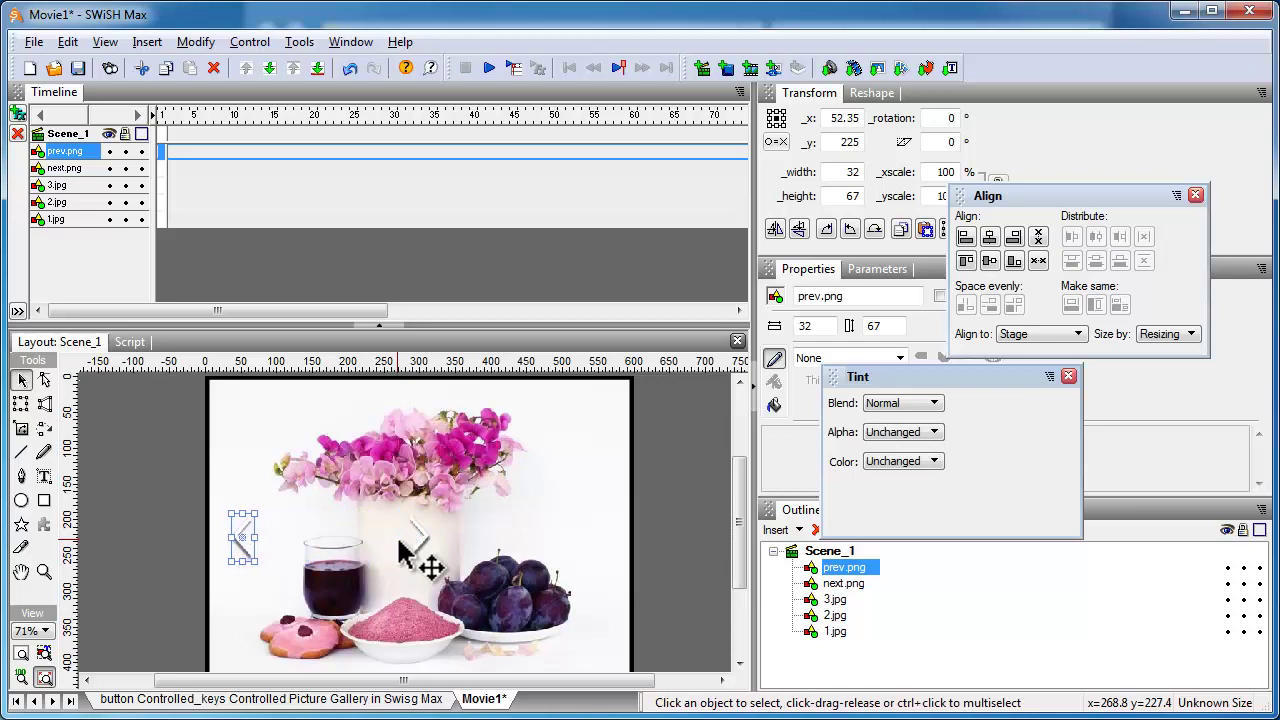
key(Left)
key(Left)
key(Left)
key(Left)
key(Left)
key(Left)
key(Left)
key(Left)
key(Left)
key(Left)
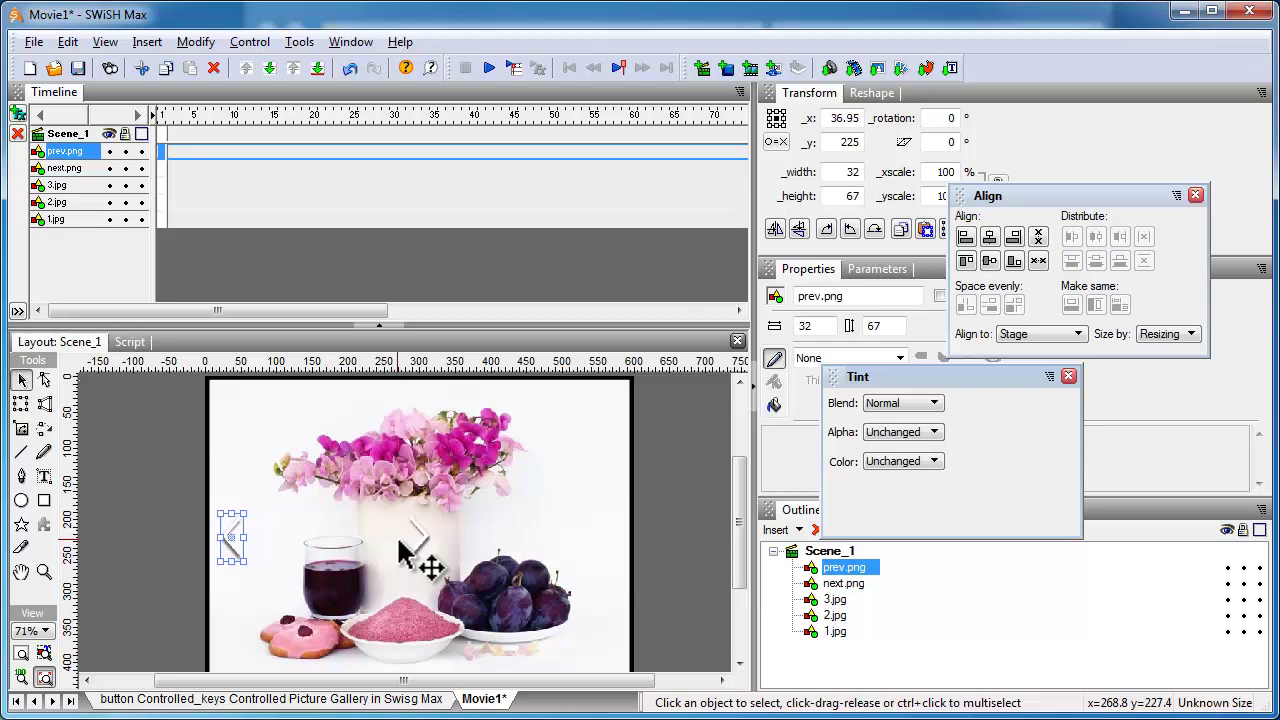
Move the next.png arrow horizontally to the right edge of the picture, at about x 567, and deselect it
click(420, 540)
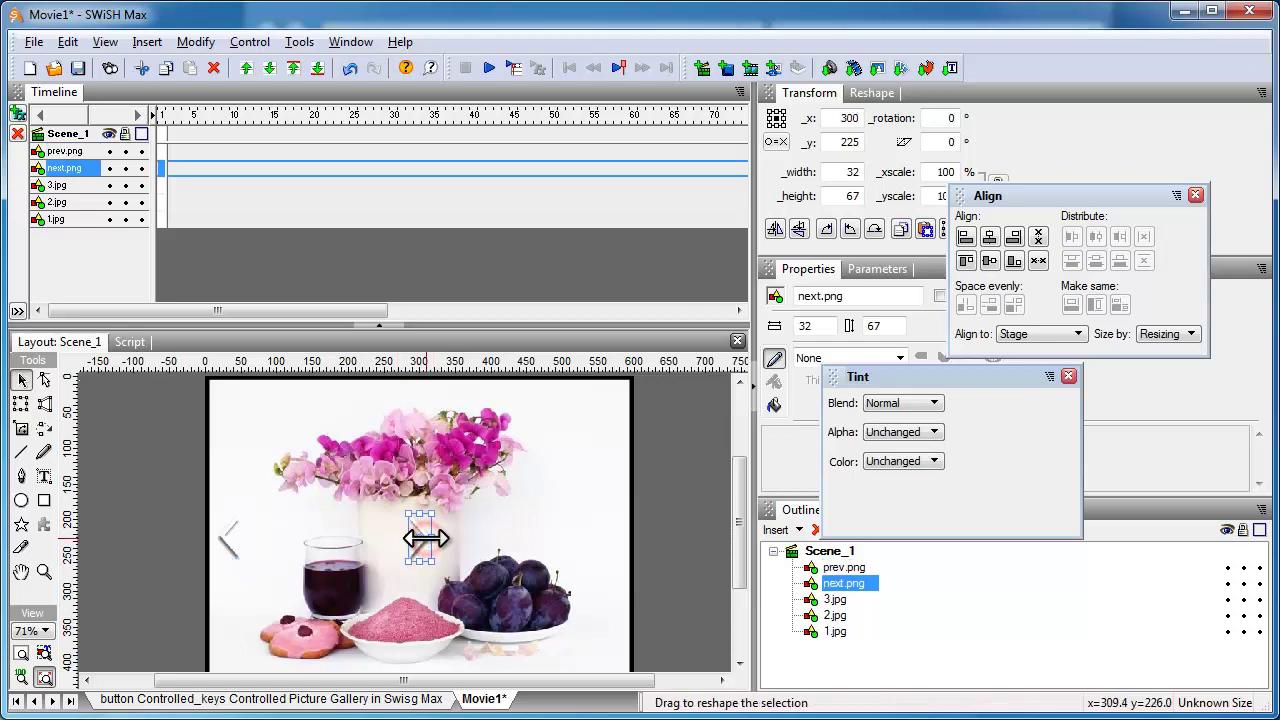
click(427, 540)
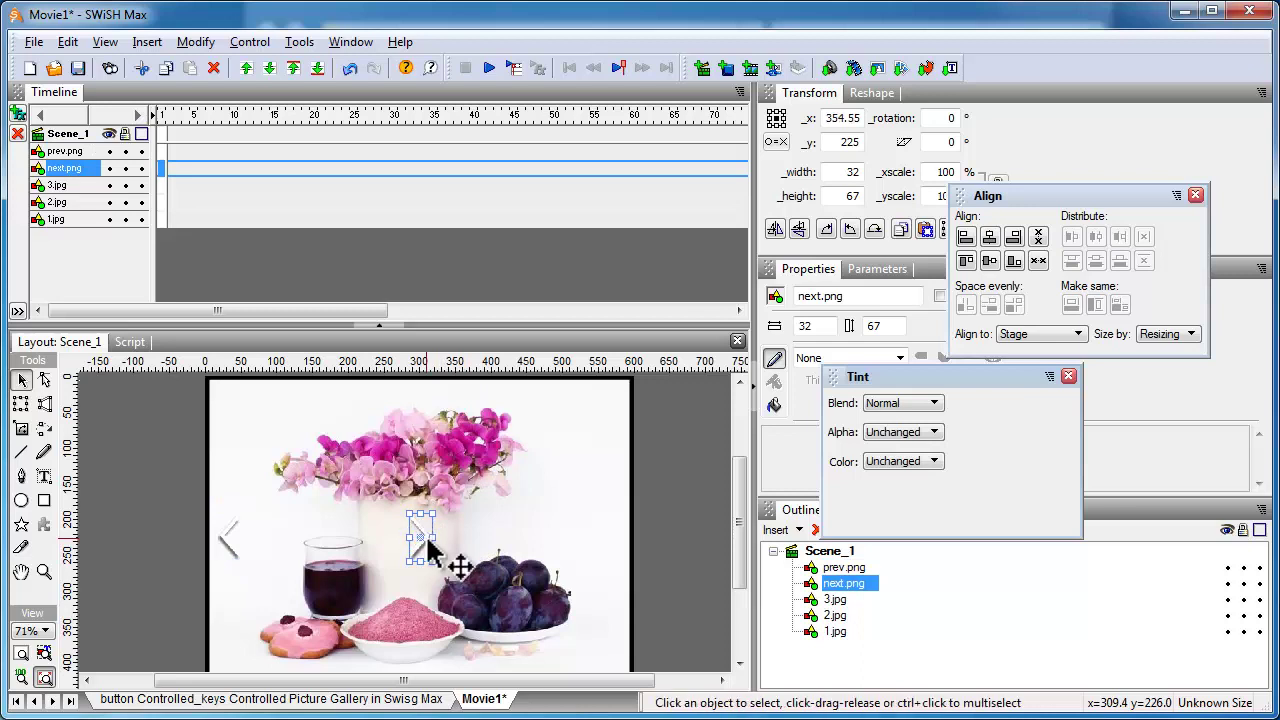
key(Right)
key(Right)
key(Right)
key(Right)
key(Right)
key(Right)
key(Right)
key(Right)
key(Right)
key(Right)
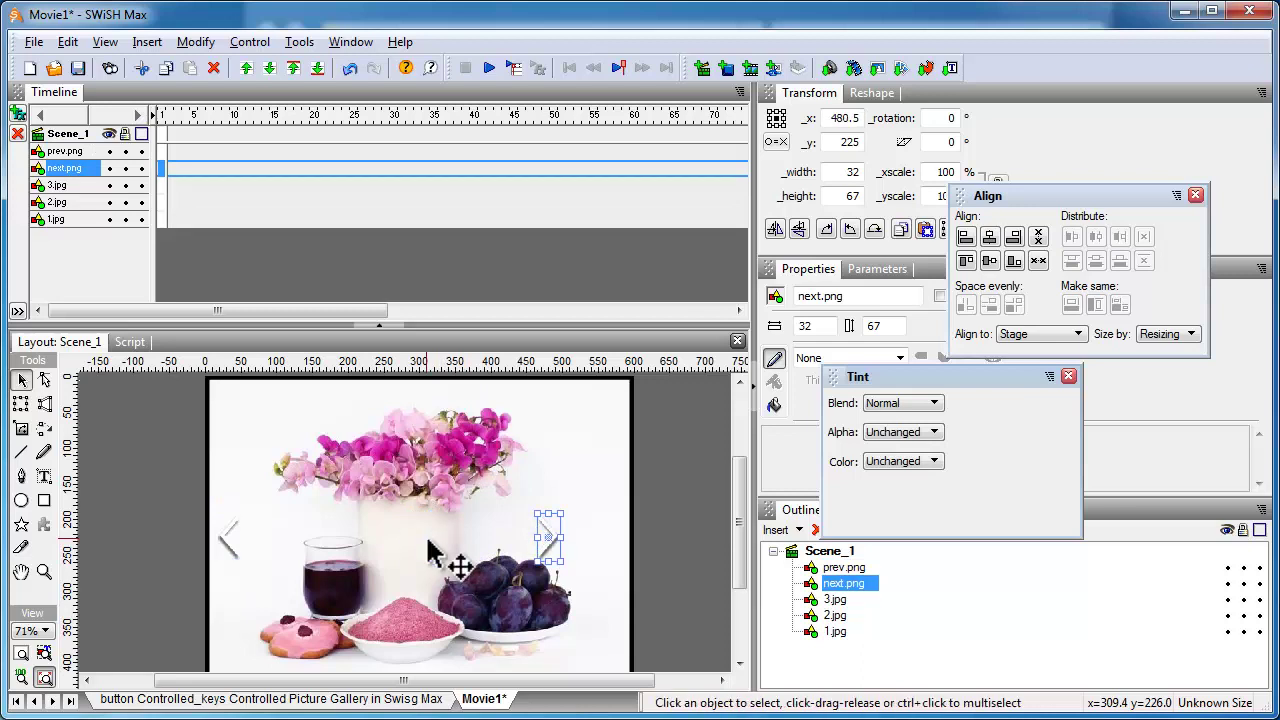
key(Right)
key(Right)
key(Right)
key(Right)
key(Right)
key(Right)
key(Right)
key(Right)
key(Right)
key(Right)
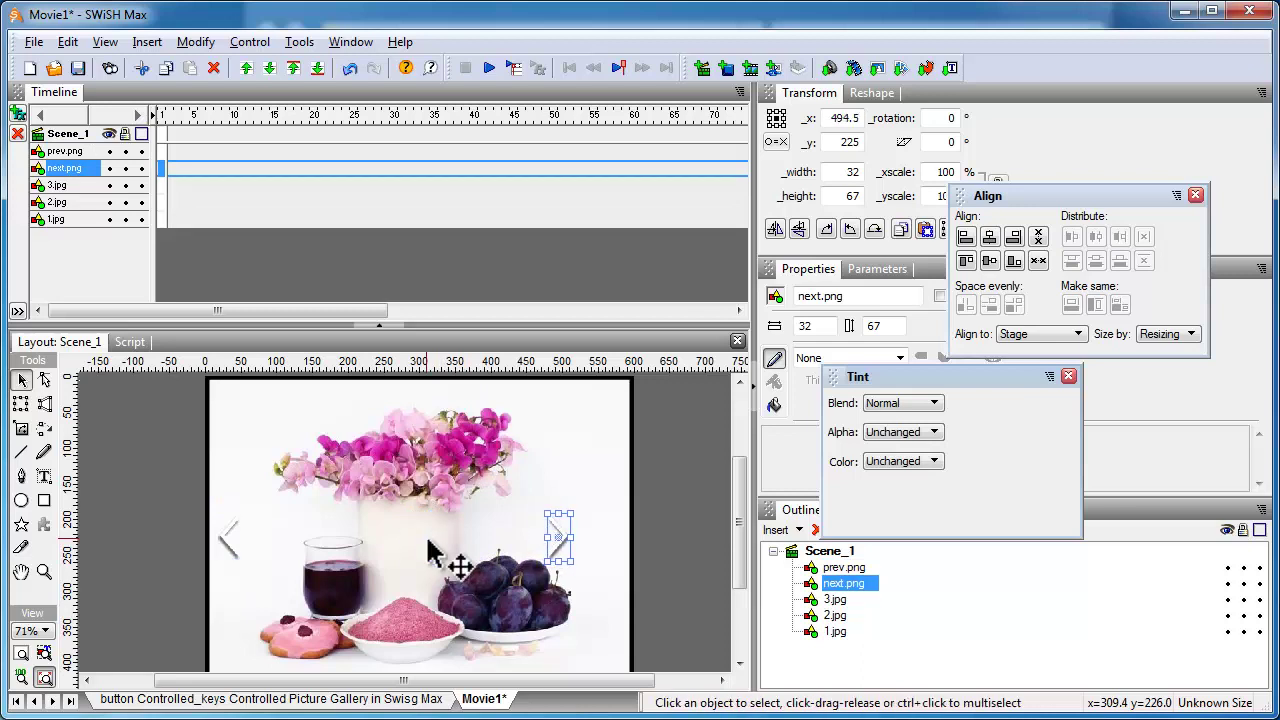
key(Right)
key(Right)
key(Right)
key(Right)
key(Right)
key(Right)
key(Right)
key(Right)
key(Right)
key(Right)
key(Right)
key(Right)
key(Right)
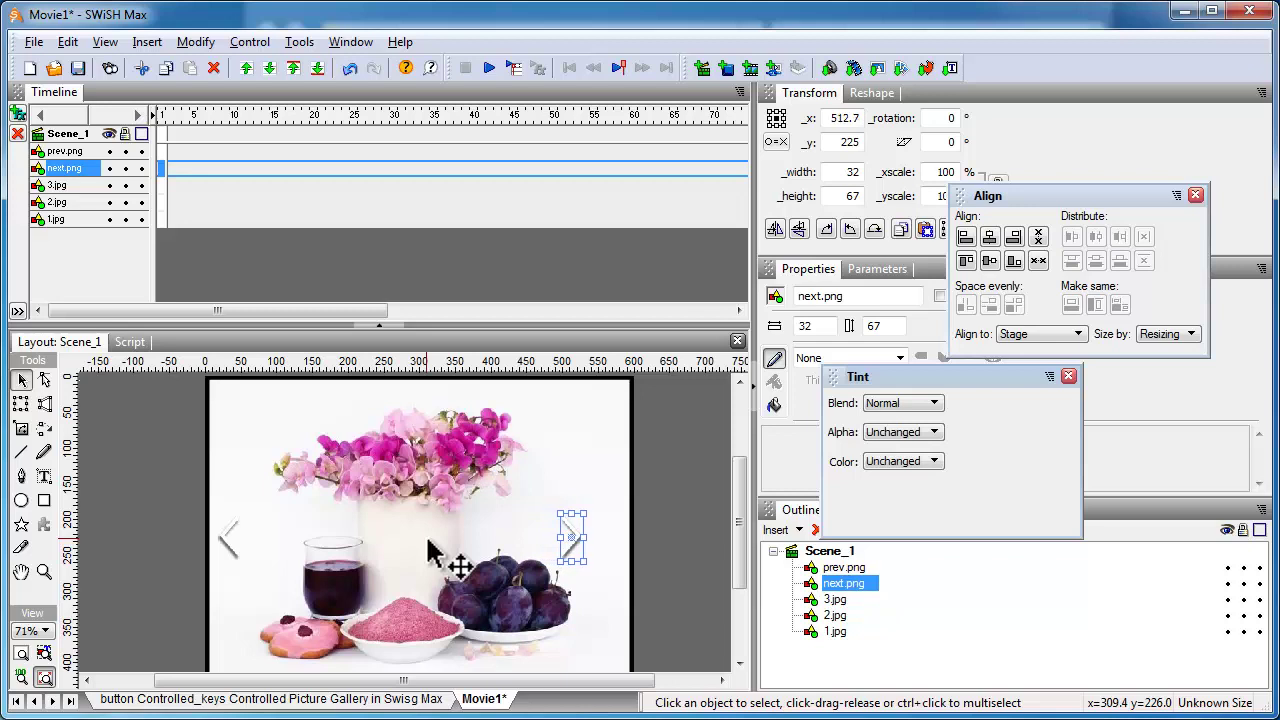
key(Right)
key(Right)
key(Right)
key(Right)
key(Right)
key(Right)
key(Right)
key(Right)
key(Right)
key(Right)
key(Right)
key(Right)
key(Right)
key(Right)
key(Right)
key(Right)
key(Right)
key(Right)
key(Right)
key(Right)
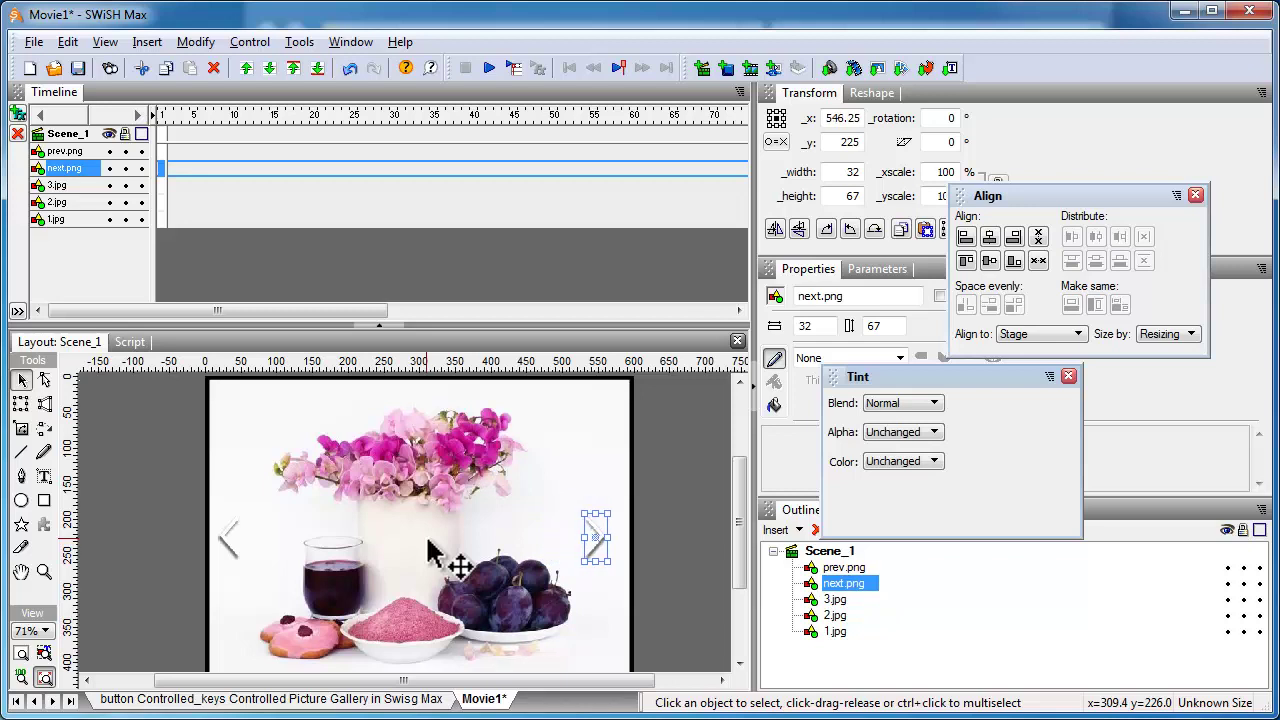
key(Right)
key(Right)
key(Right)
key(Right)
key(Right)
key(Right)
key(Right)
key(Right)
key(Right)
key(Right)
key(Right)
key(Right)
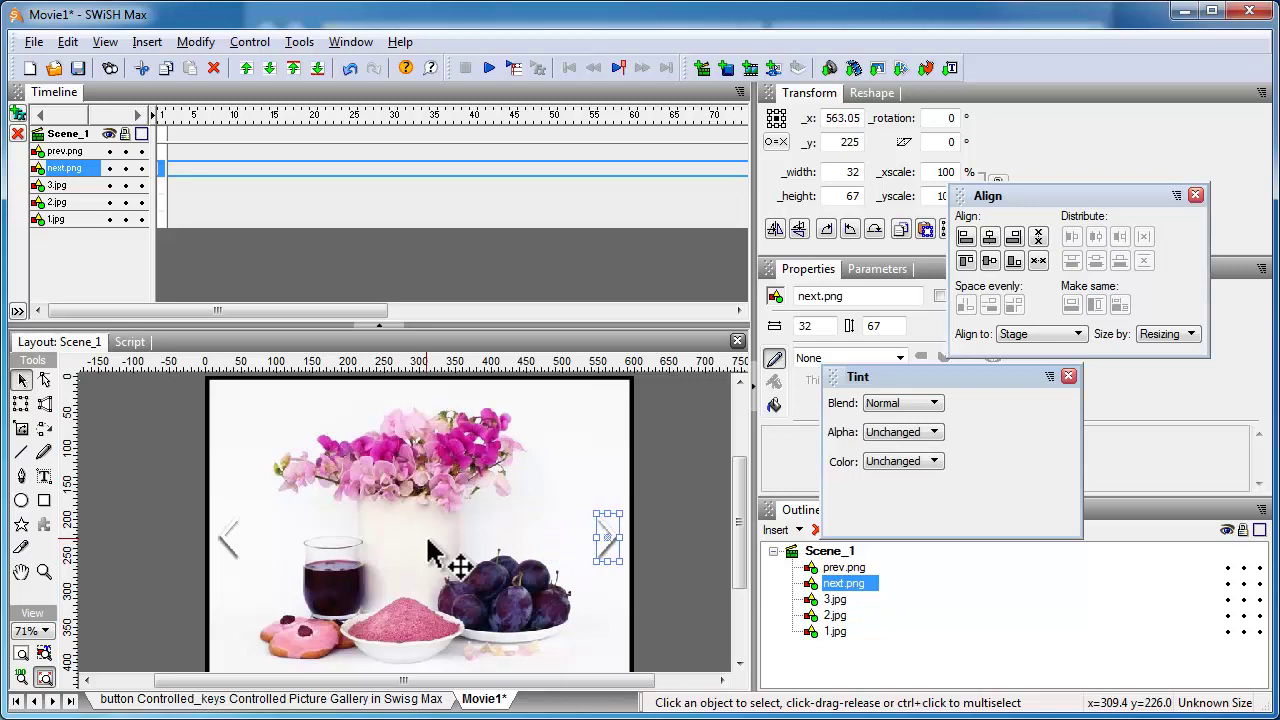
key(Right)
key(Right)
key(Right)
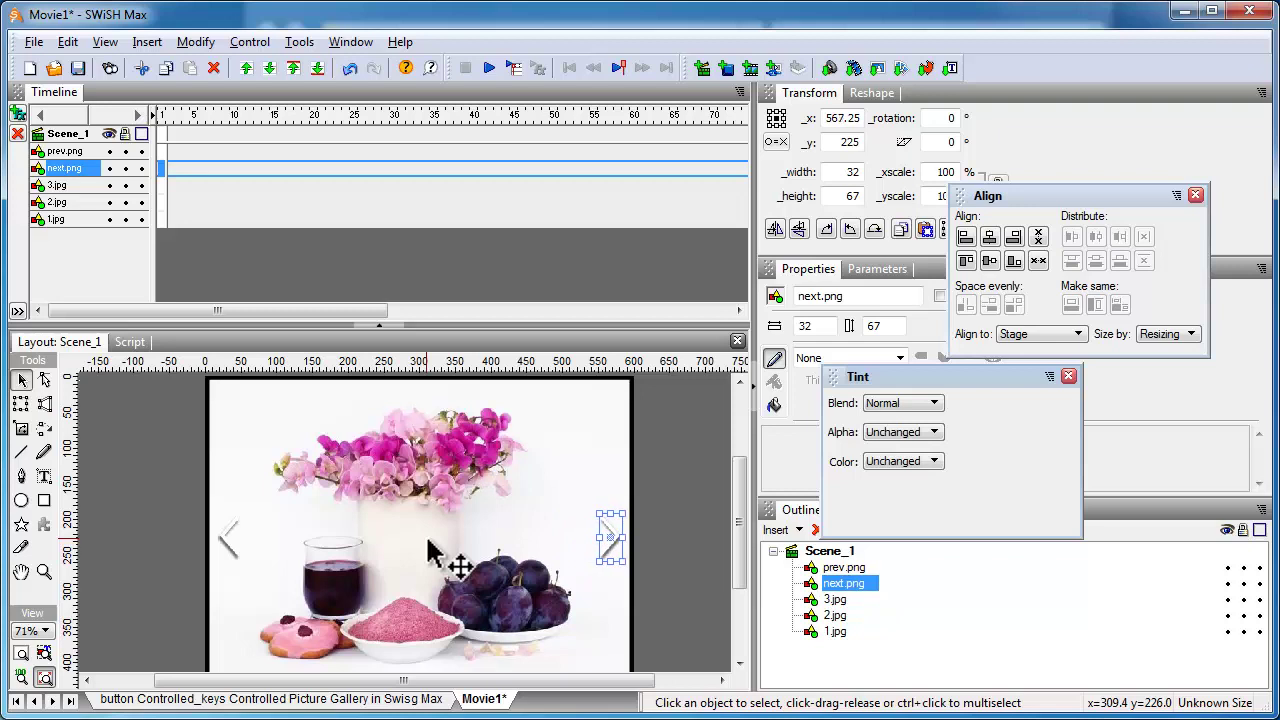
click(680, 523)
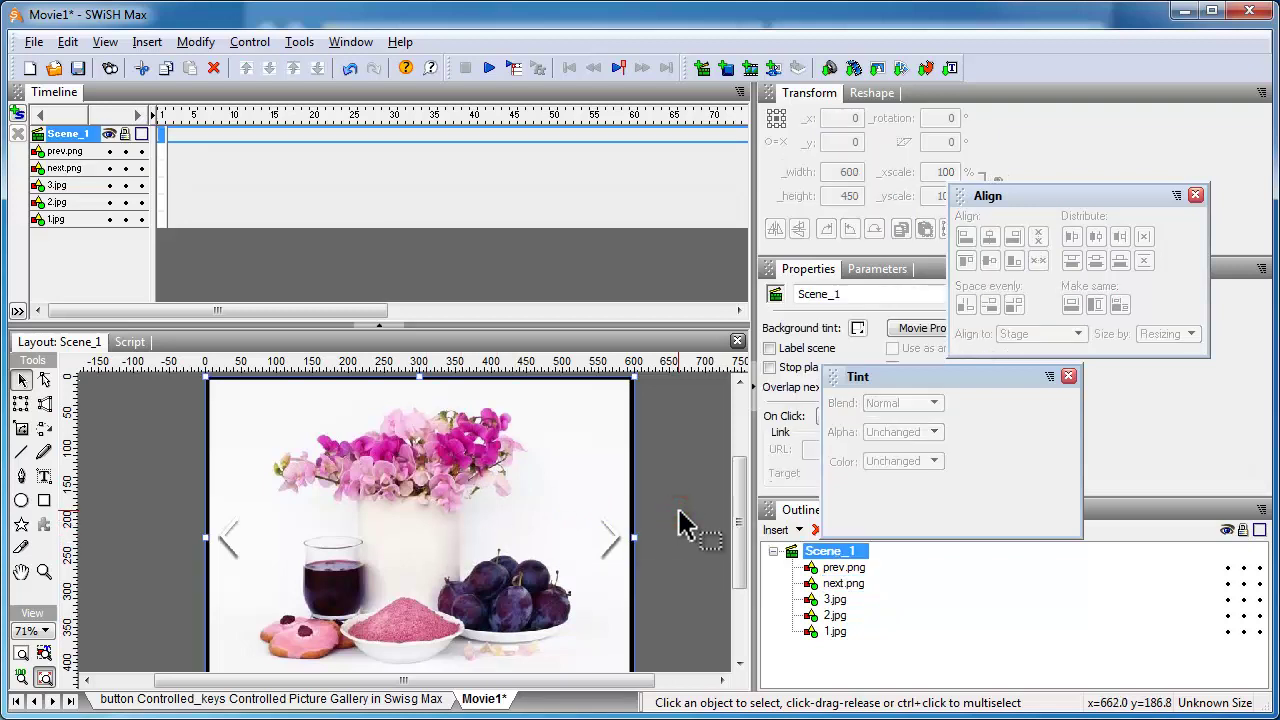
Save the movie as reconstruction in the sm4 folder, in the SWiSH Movies (*.swi) format
click(33, 42)
click(84, 127)
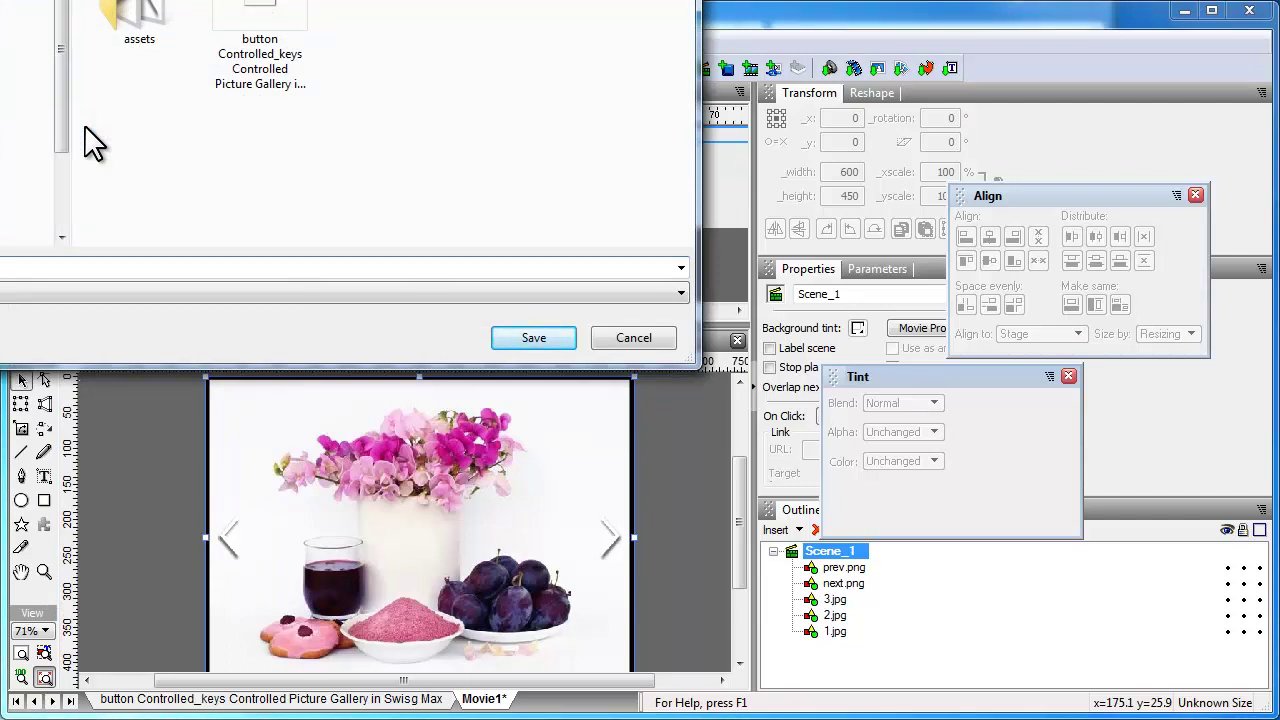
click(530, 338)
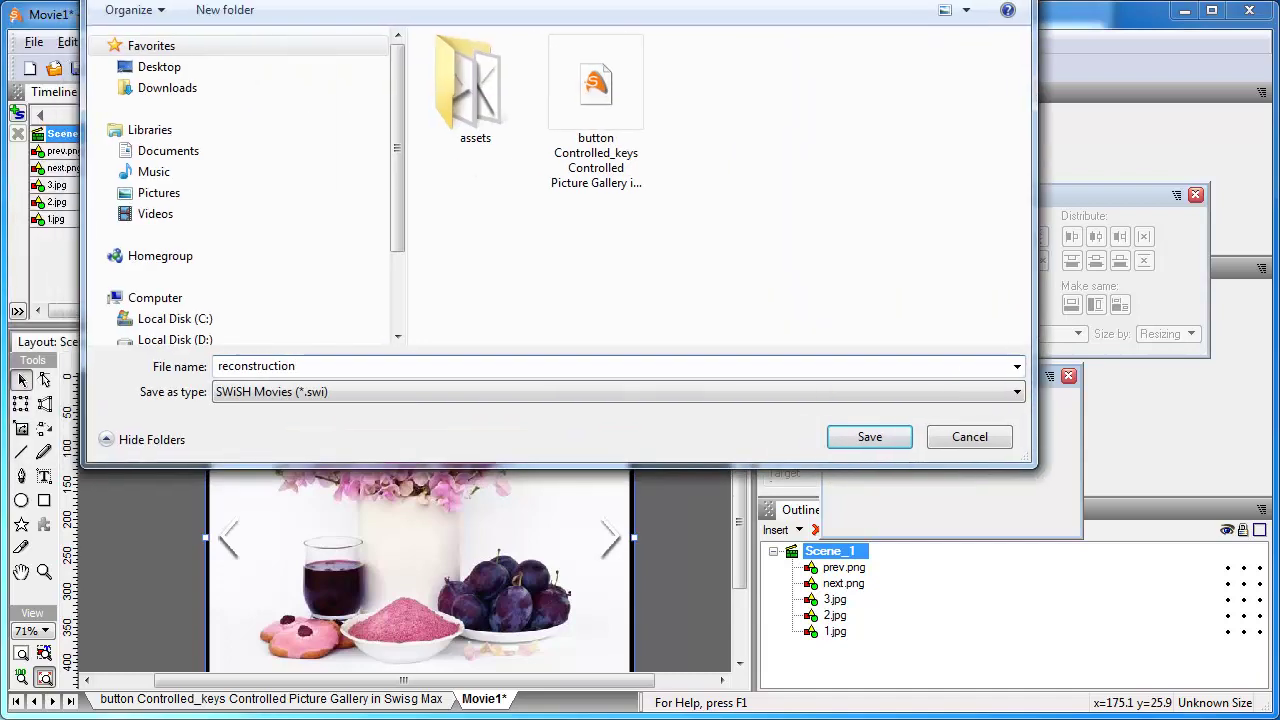
drag(478, 26, 473, 70)
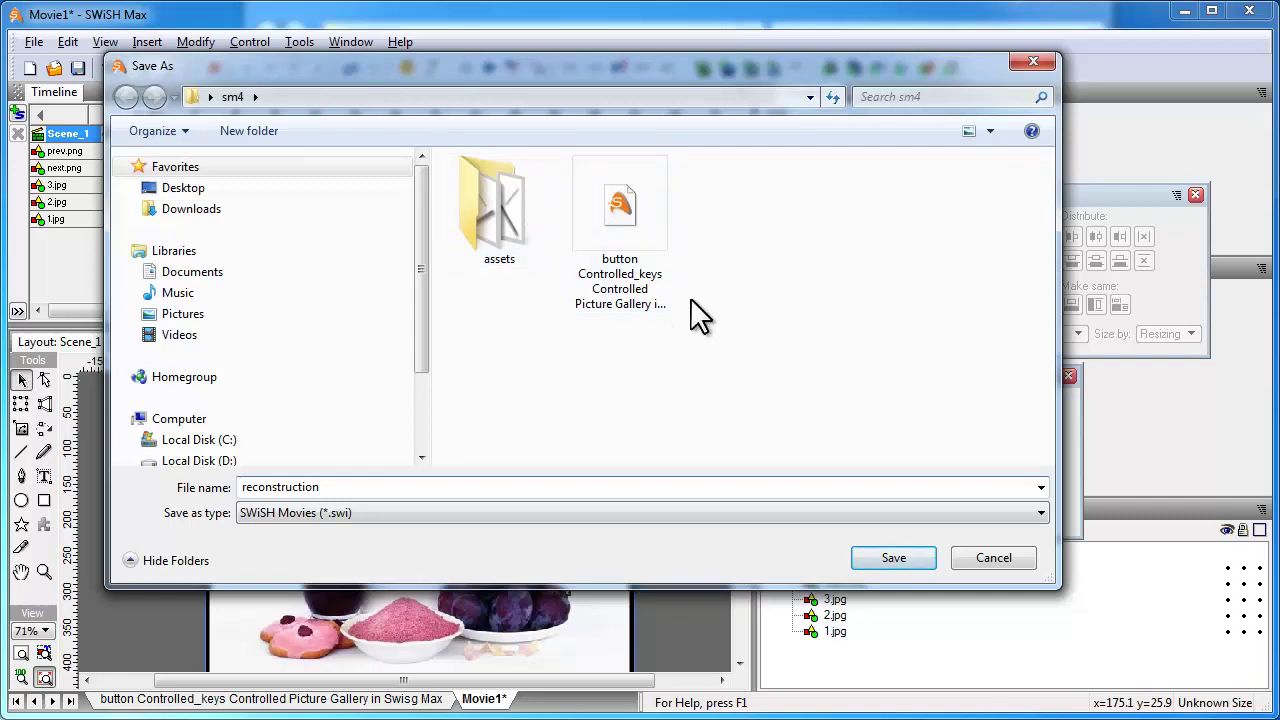
click(892, 560)
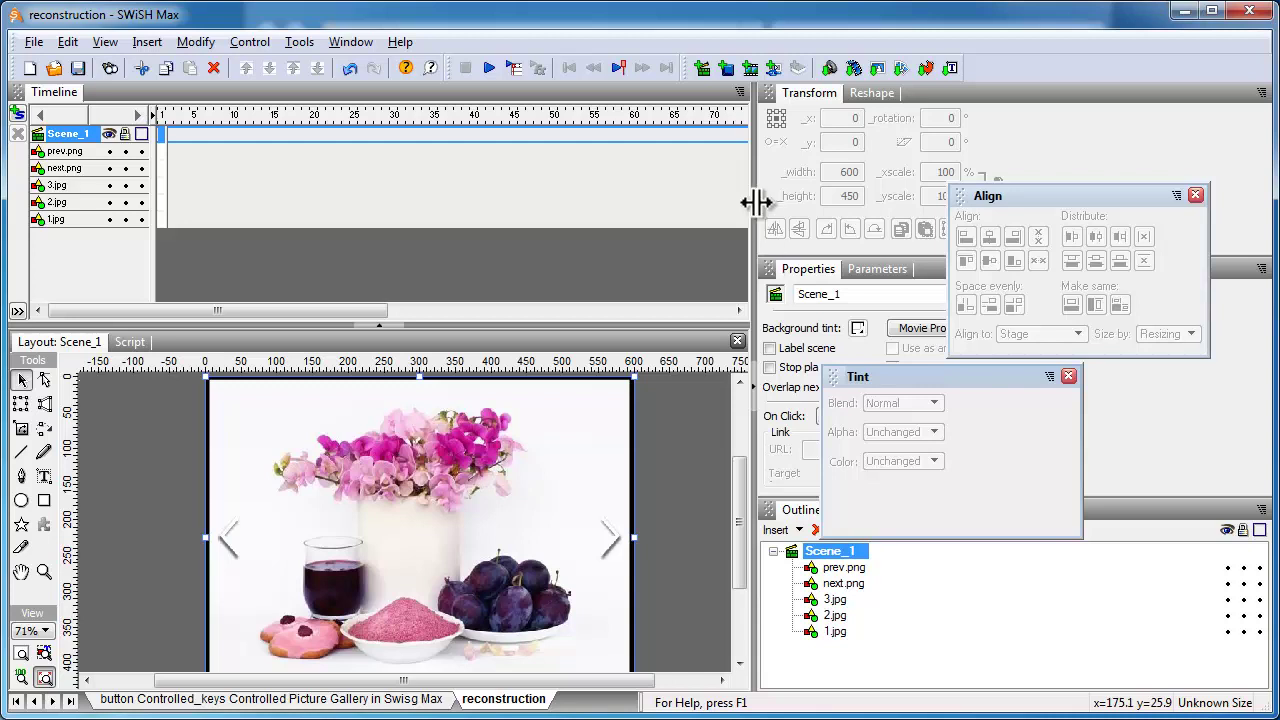
Enlarge the layout area in width and height so the whole stage fits, moving the floating Tint window off it
drag(764, 200, 884, 214)
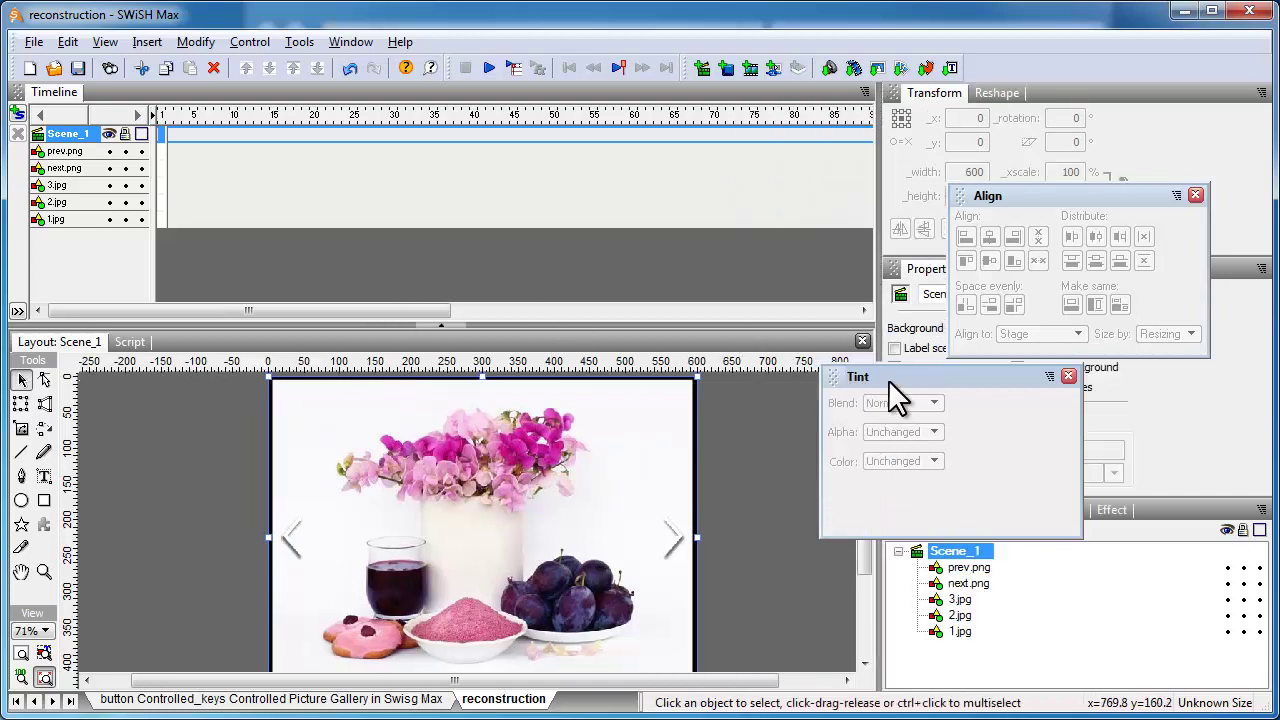
drag(888, 380, 1056, 414)
drag(868, 488, 867, 498)
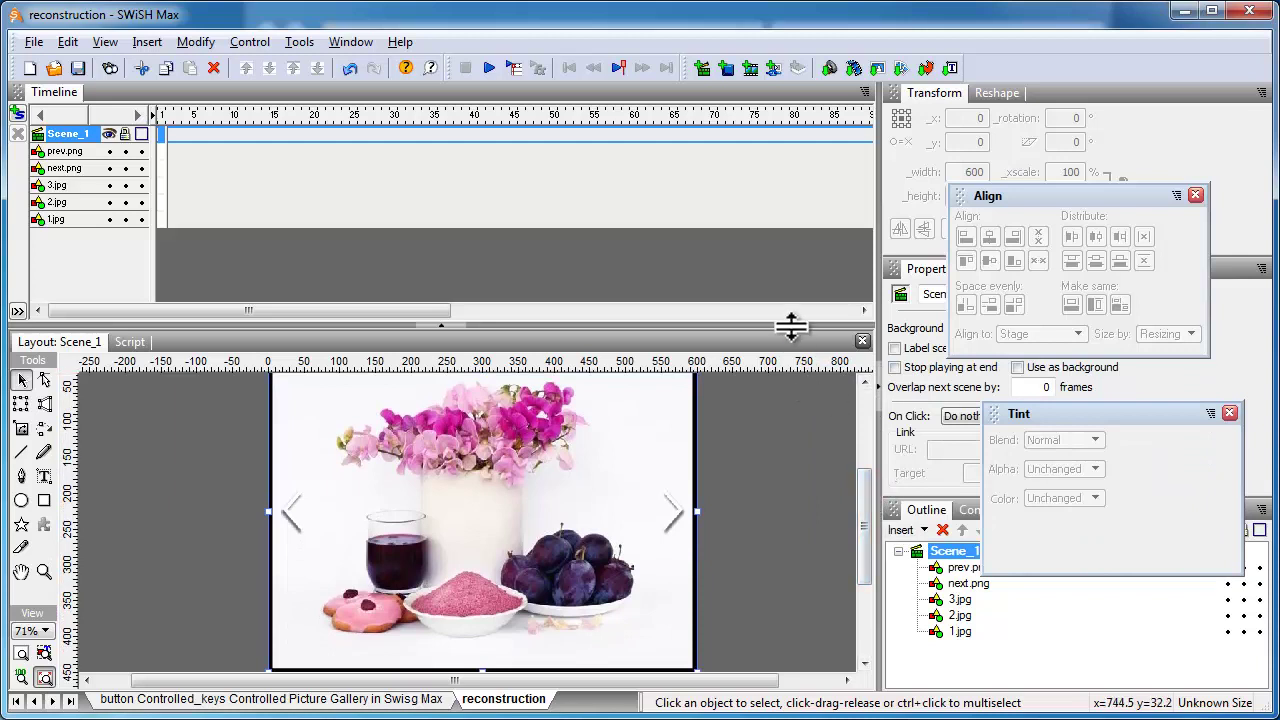
drag(790, 326, 790, 248)
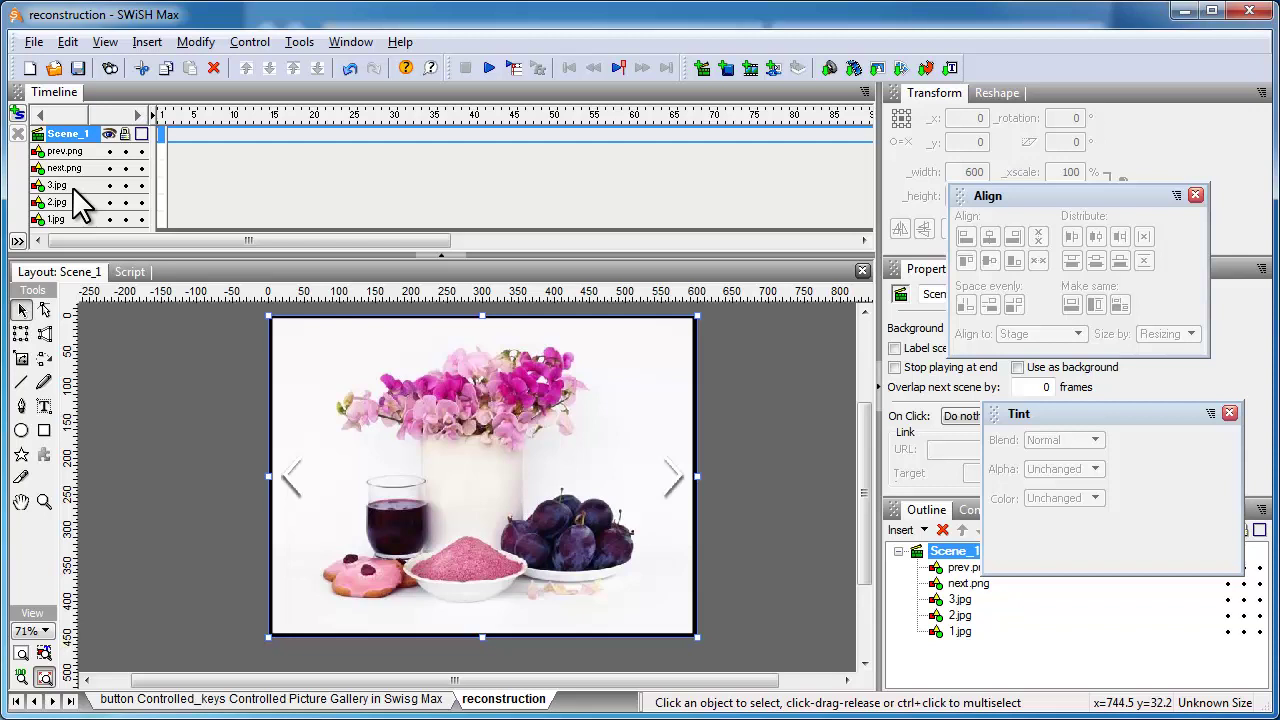
click(186, 430)
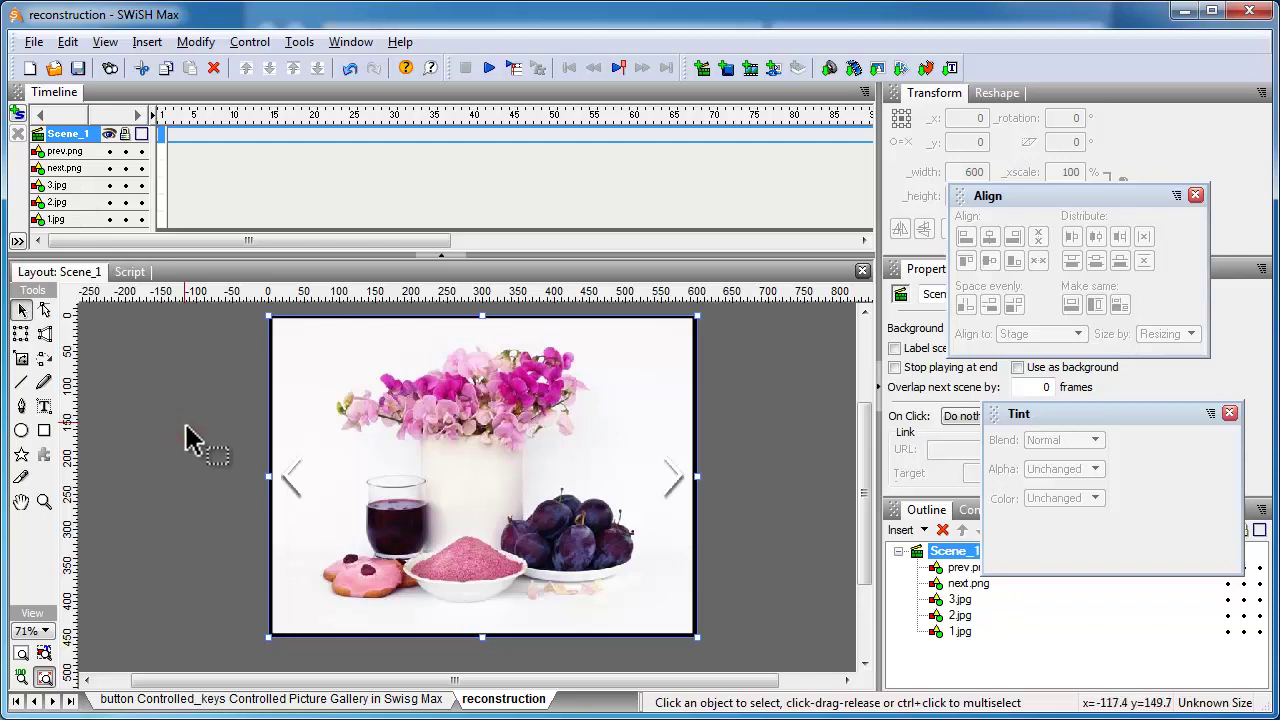
click(714, 440)
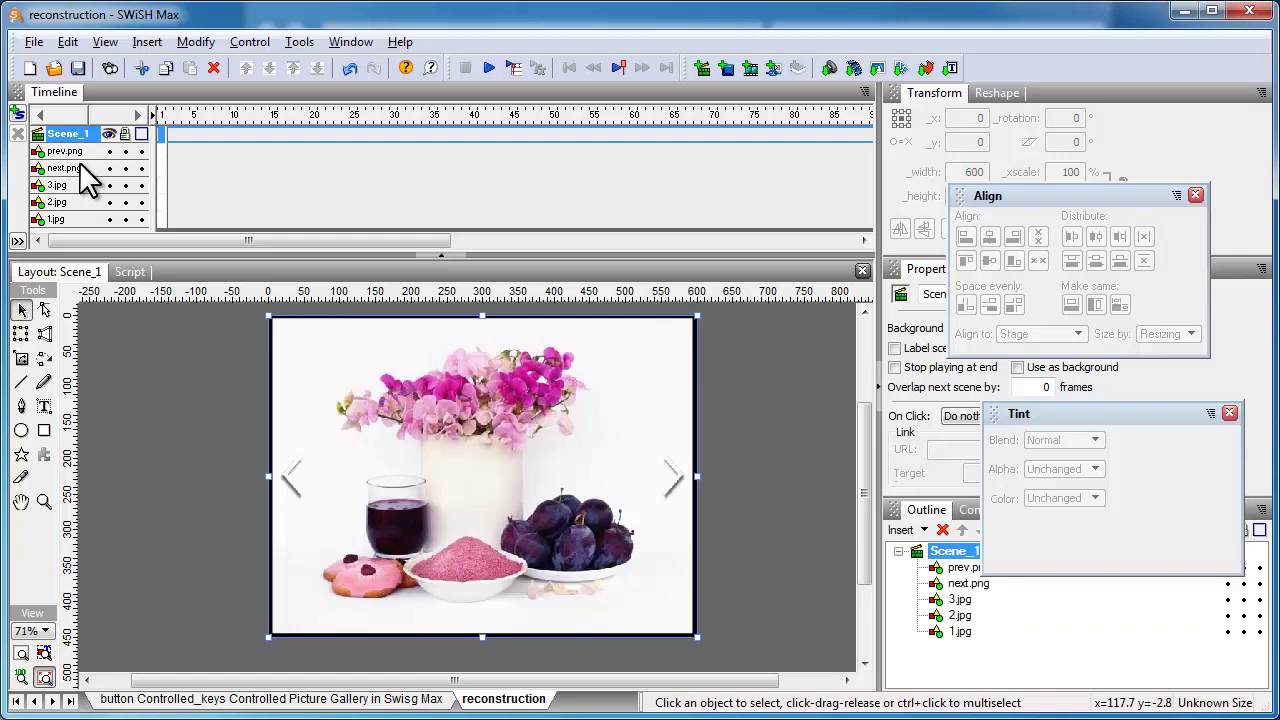
click(760, 462)
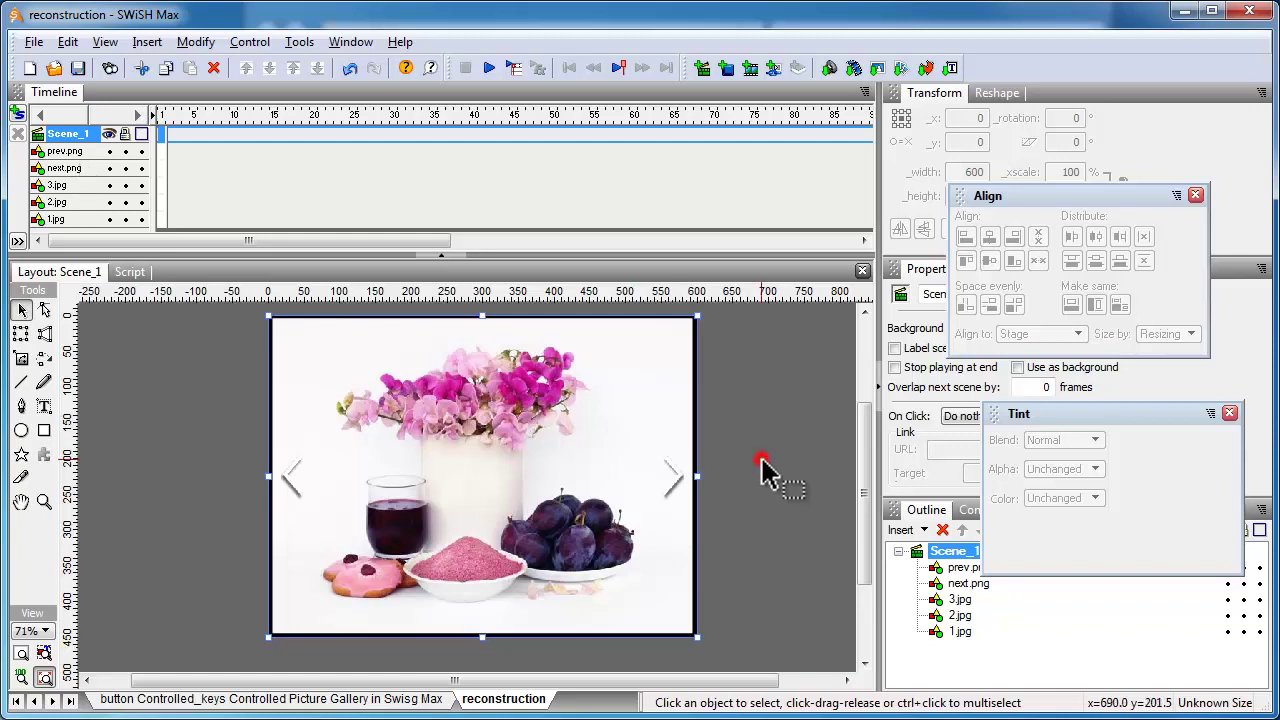
Convert the next.png arrow on the stage to a button
click(677, 481)
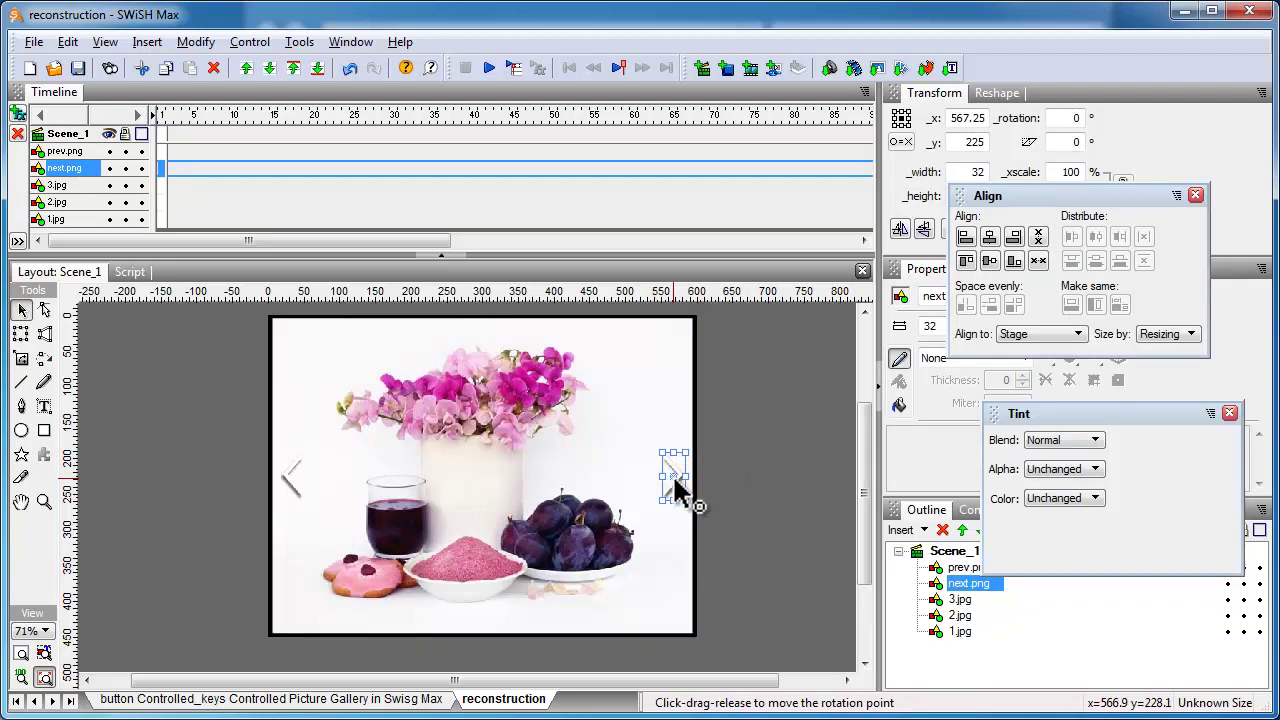
right_click(674, 479)
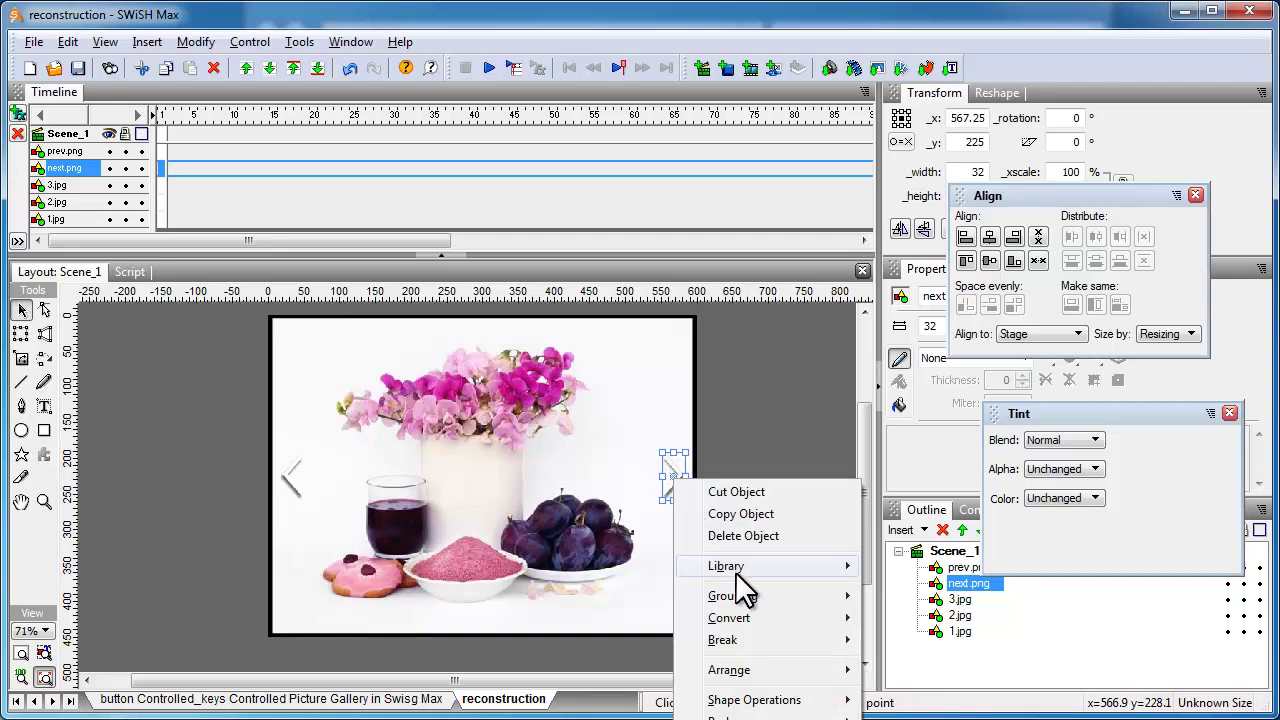
mouse_move(736, 574)
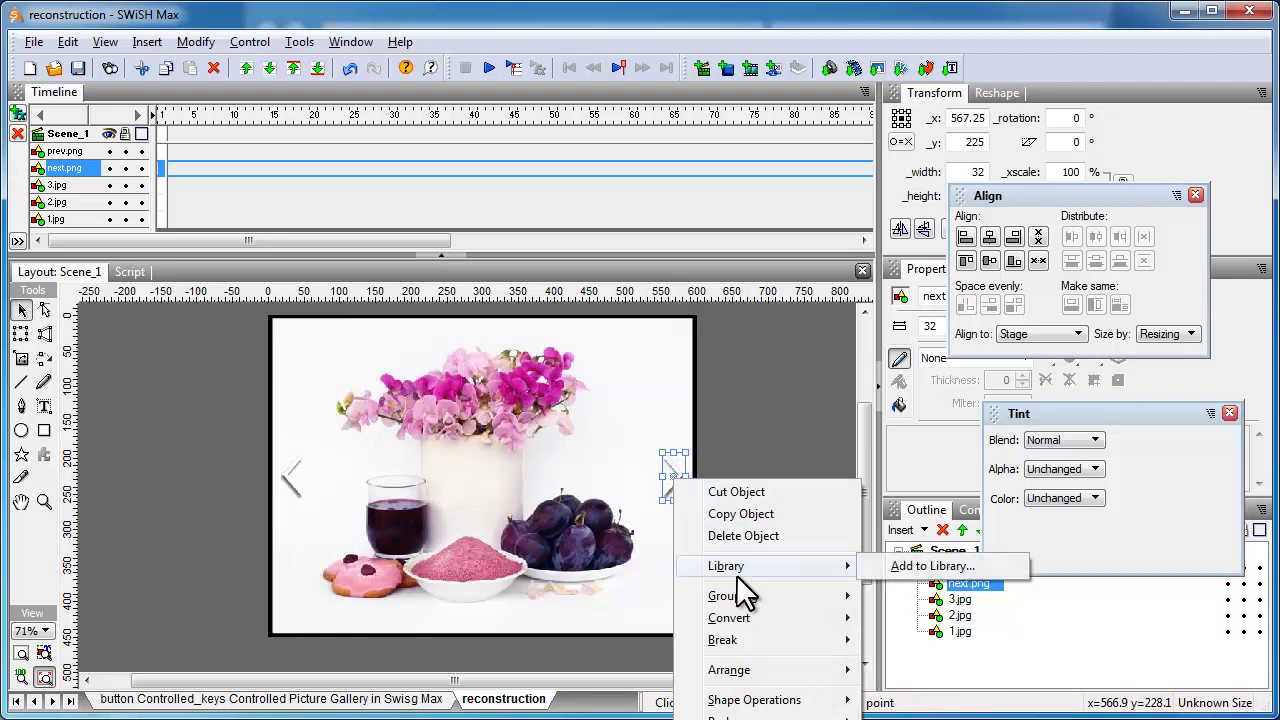
mouse_move(771, 618)
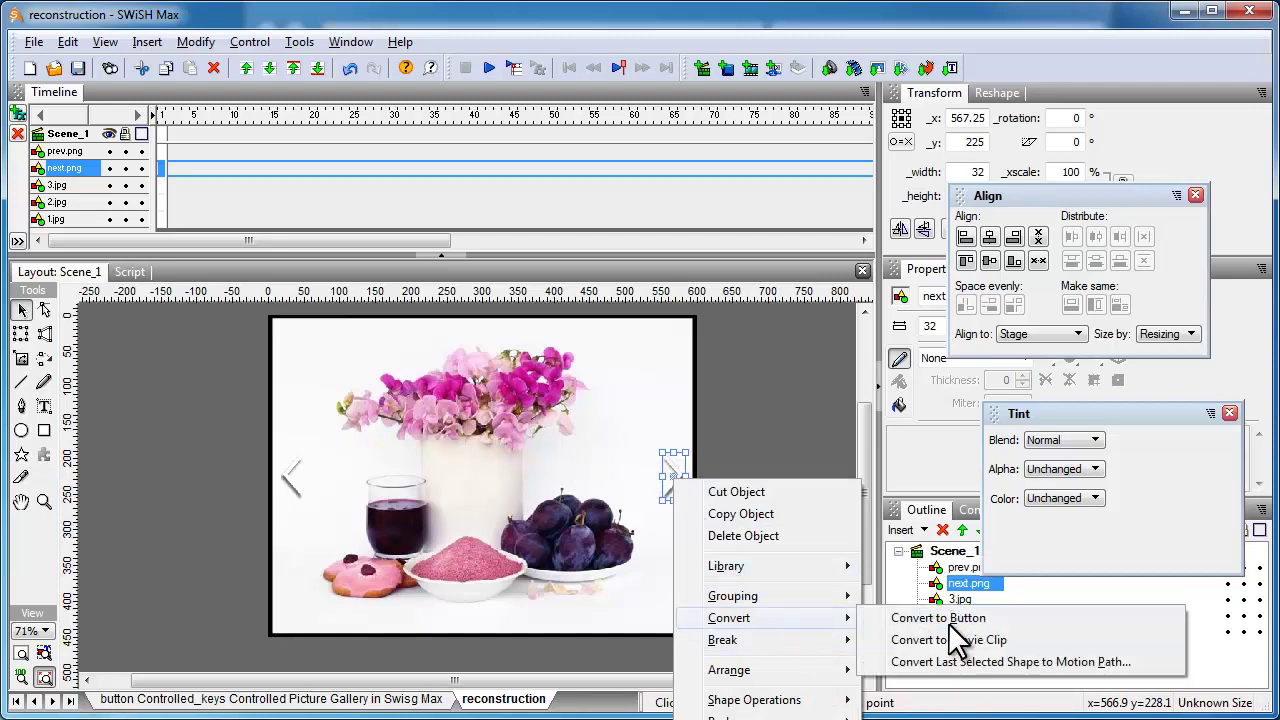
click(952, 618)
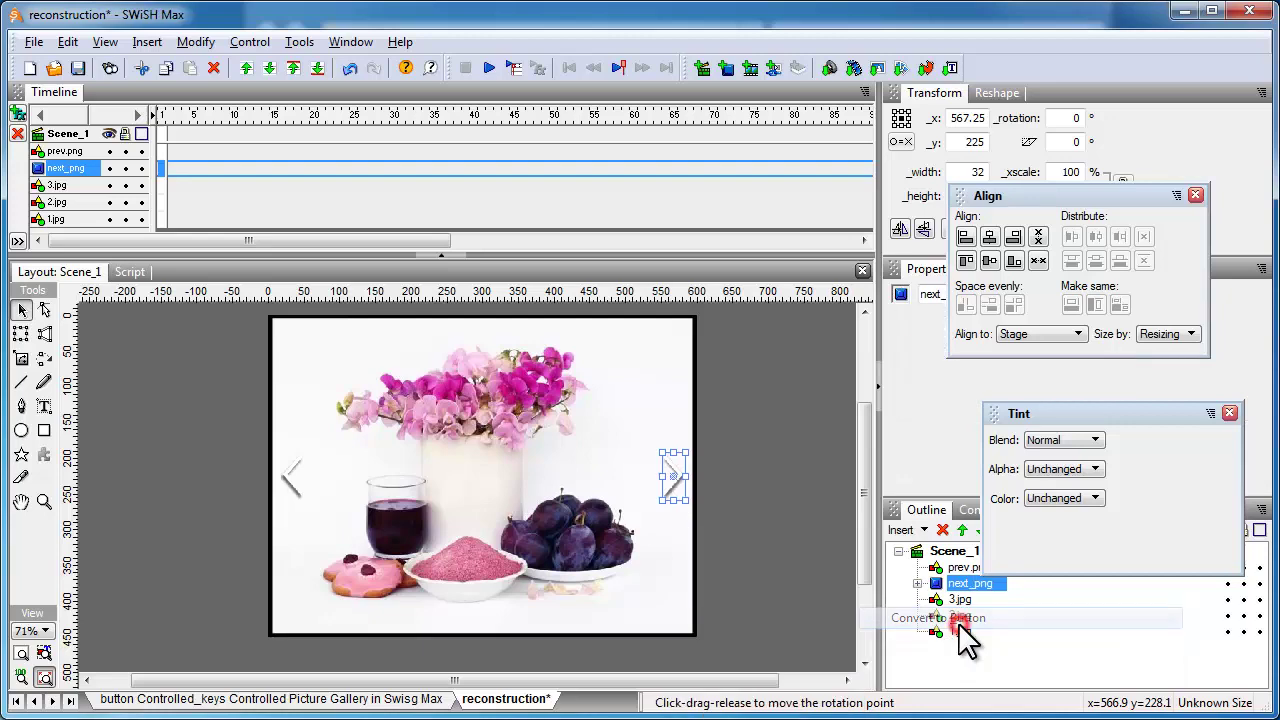
Convert the prev.png arrow on the stage to a button and deselect it
click(775, 510)
click(286, 478)
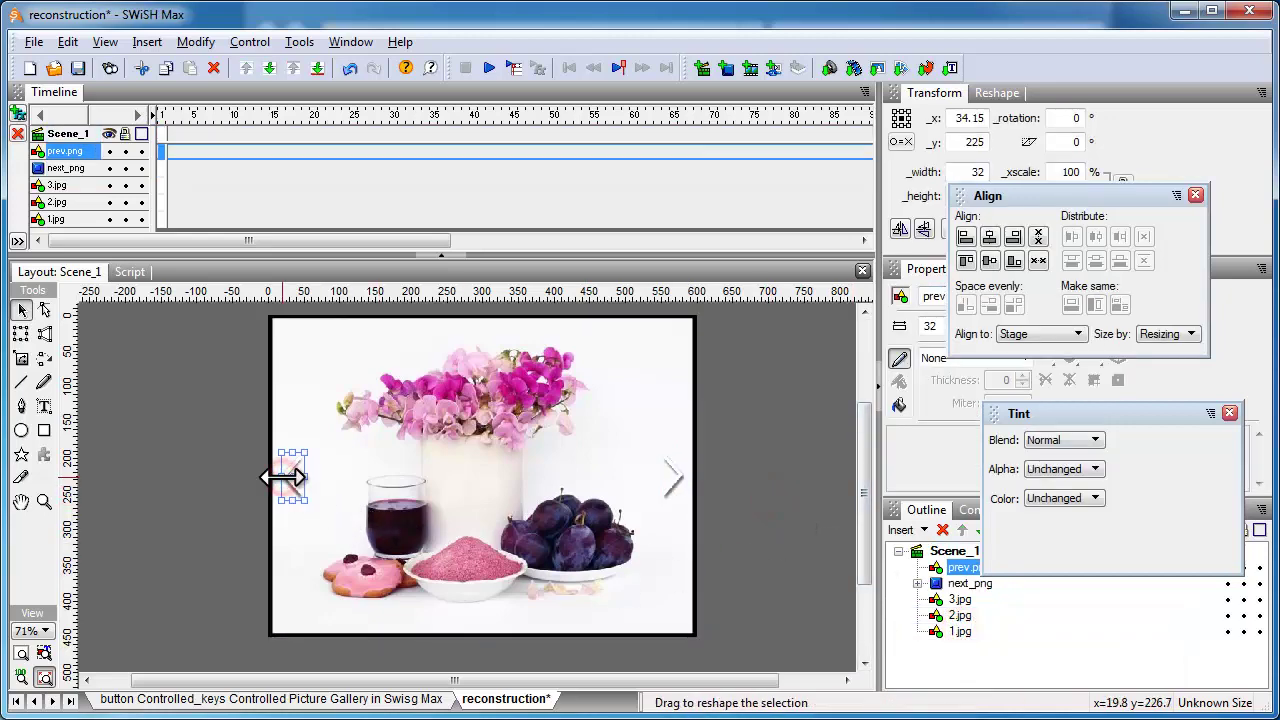
right_click(290, 461)
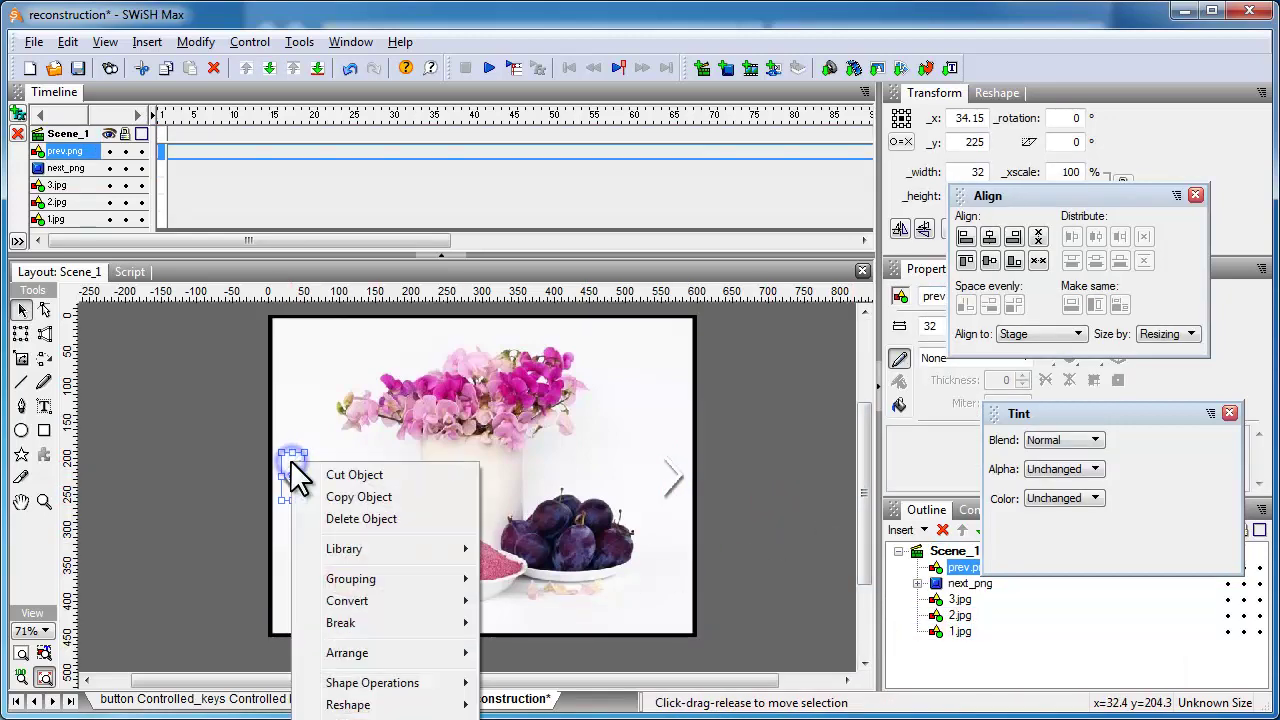
mouse_move(380, 604)
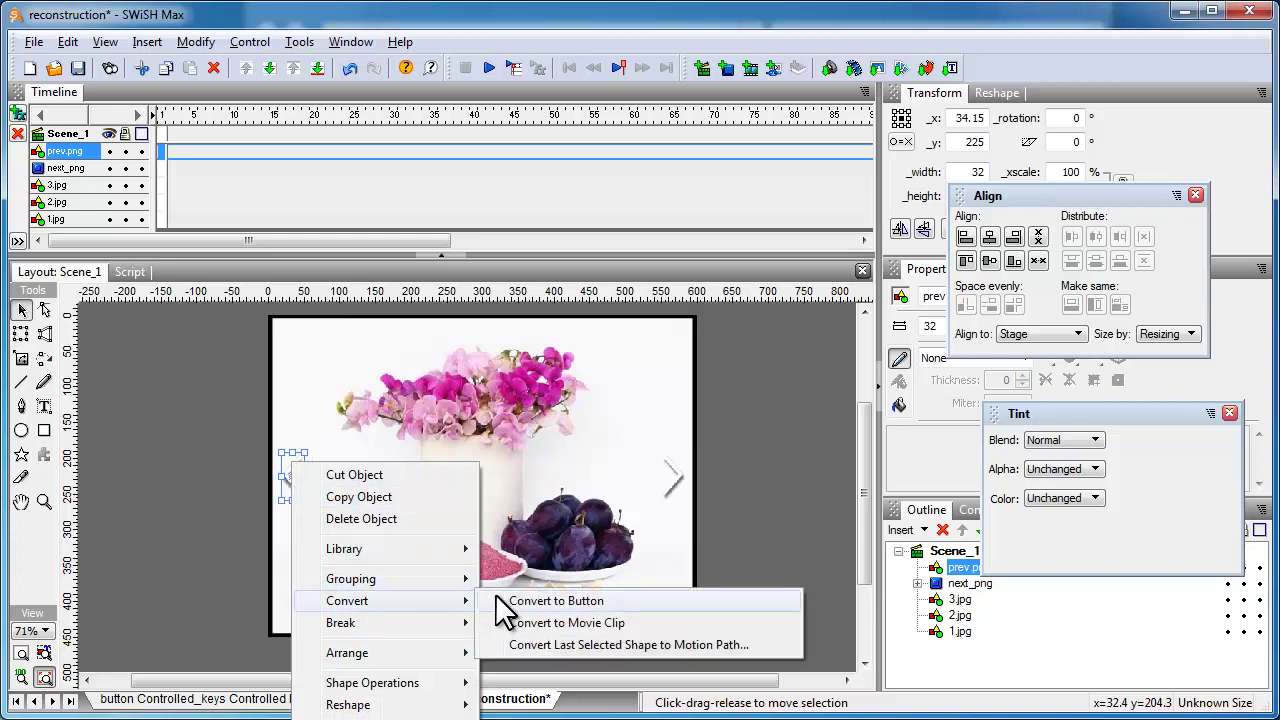
click(547, 600)
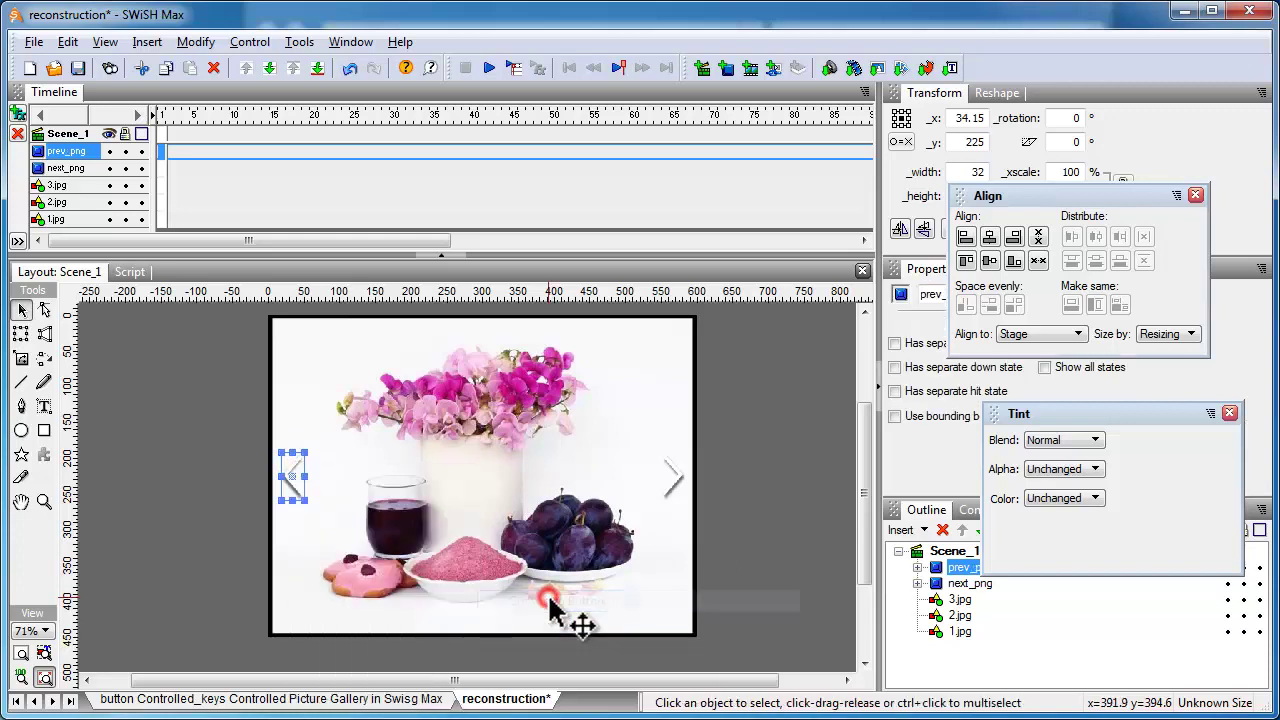
click(738, 543)
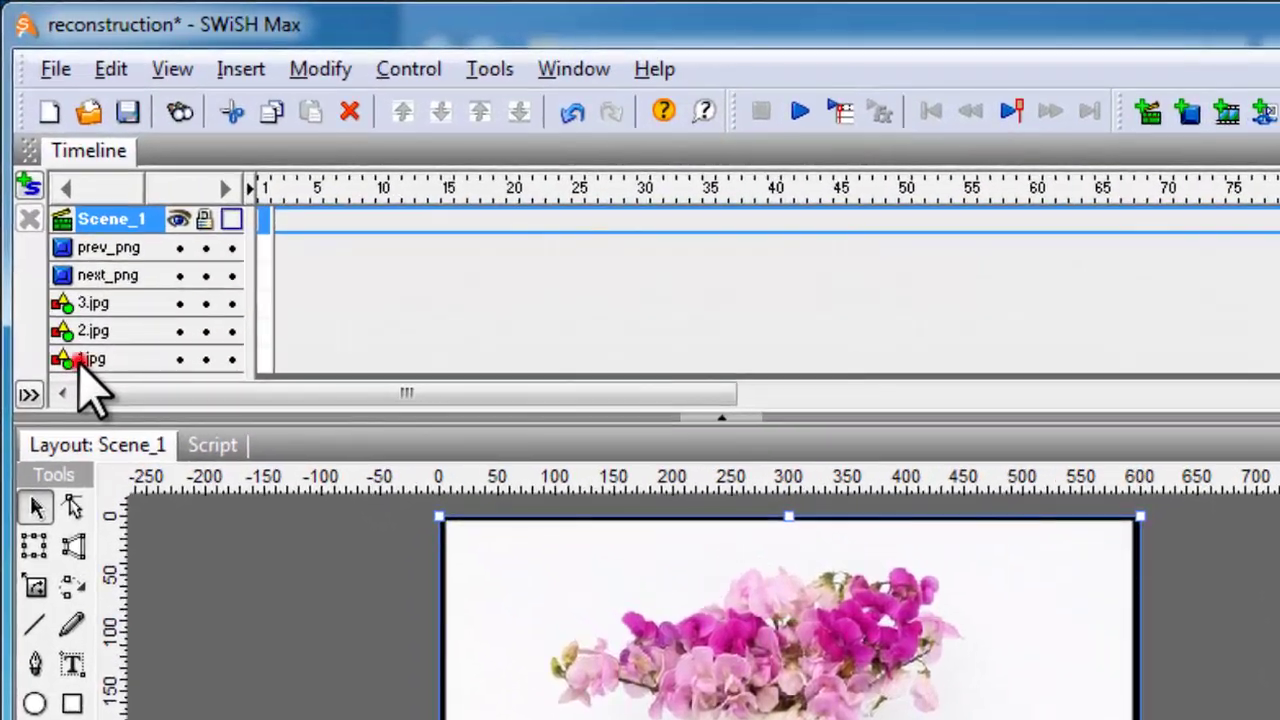
Add a Place effect for 1.jpg at frame 1 and a Remove effect at frame 2
click(59, 222)
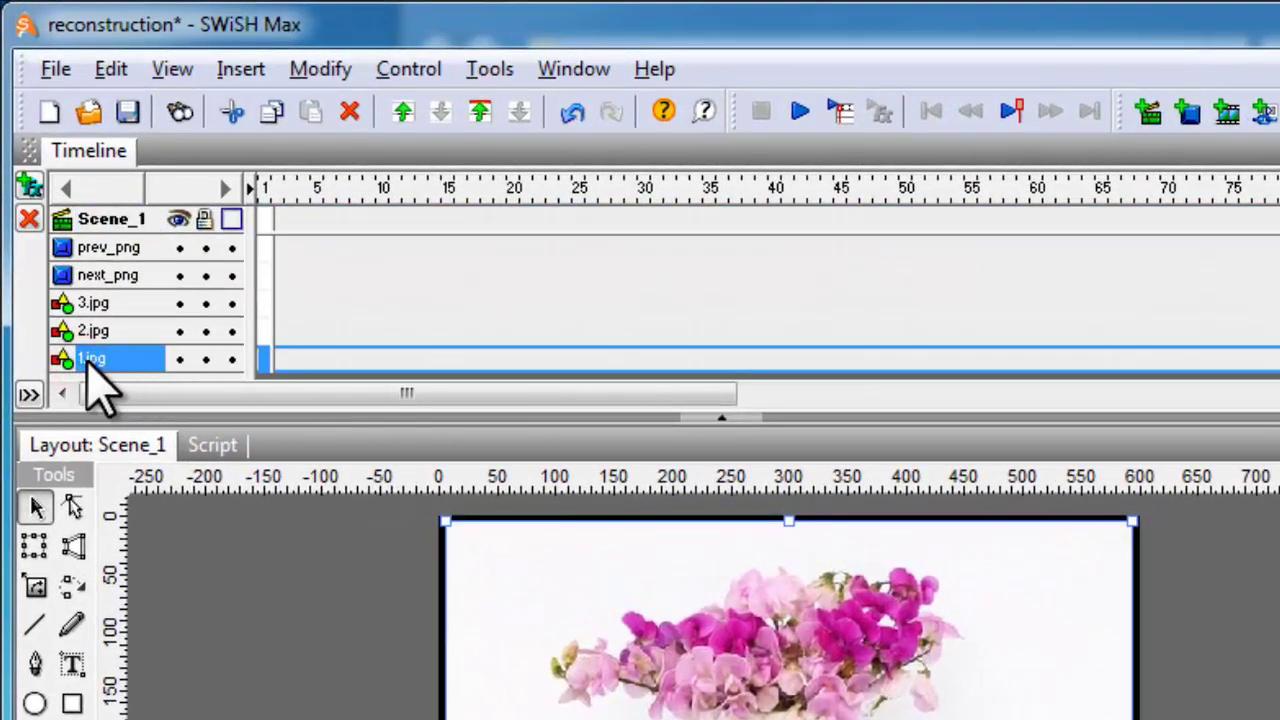
right_click(265, 362)
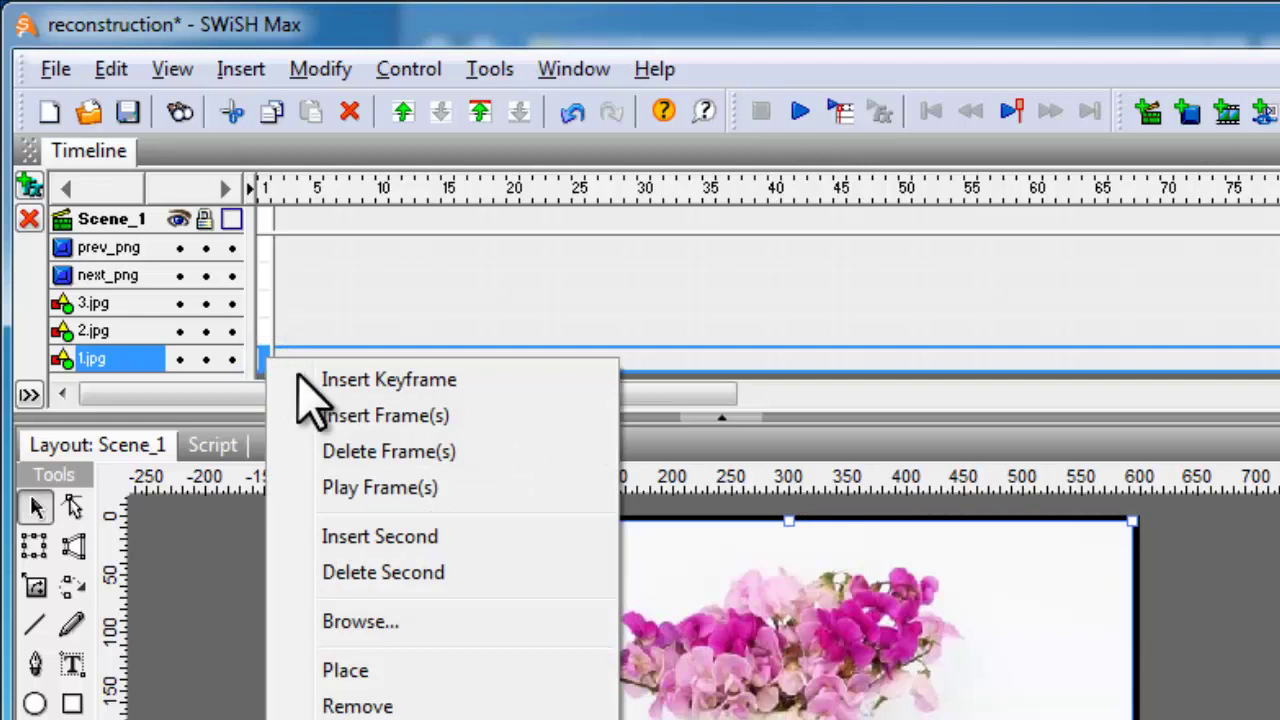
click(385, 670)
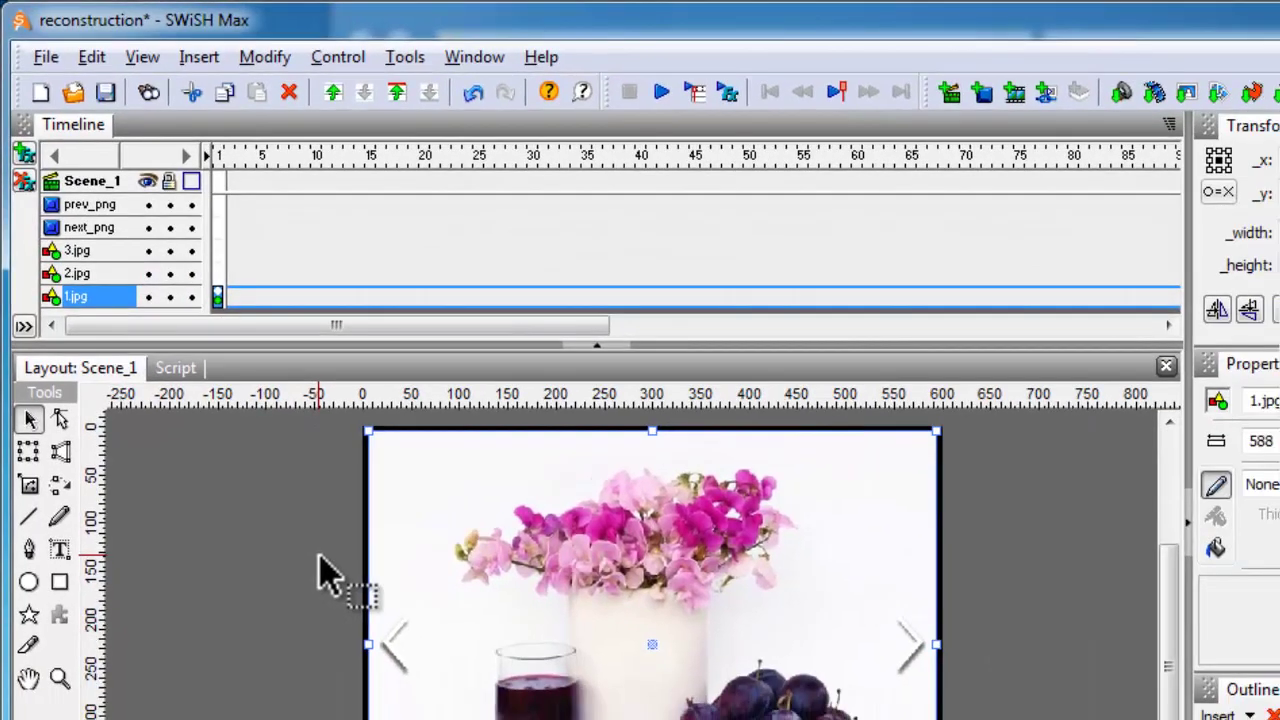
click(227, 297)
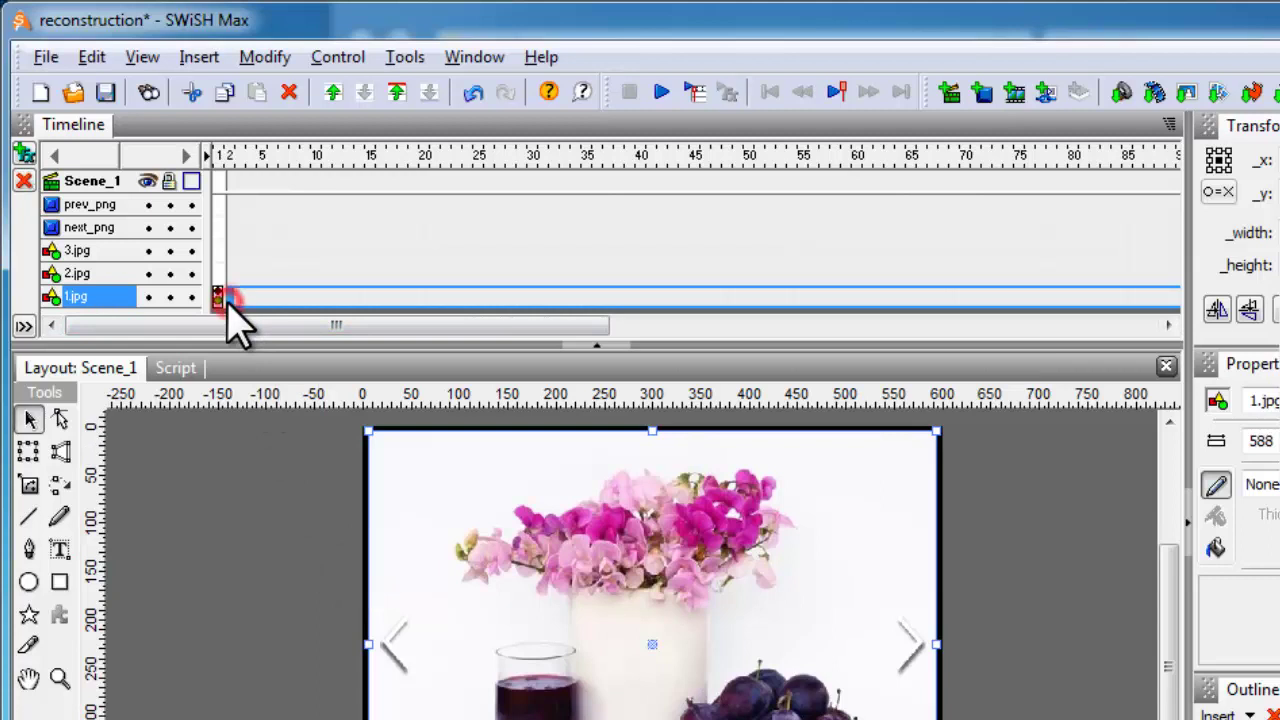
right_click(228, 298)
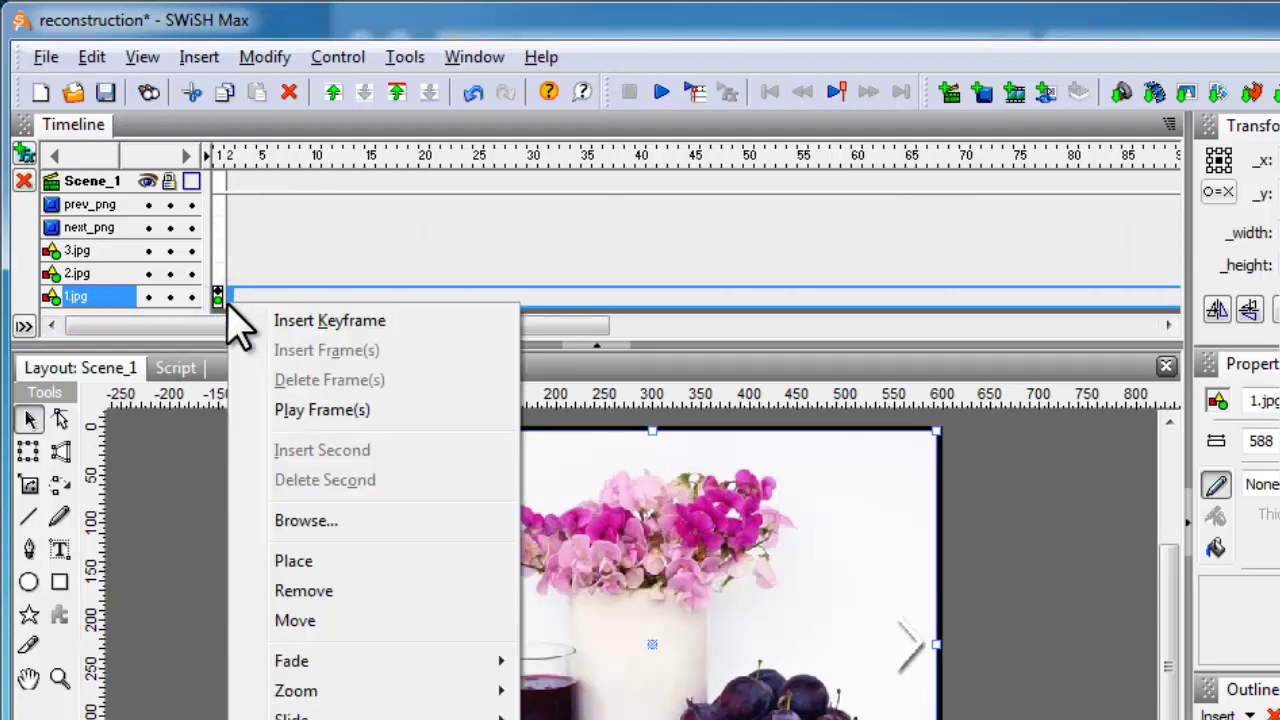
click(318, 589)
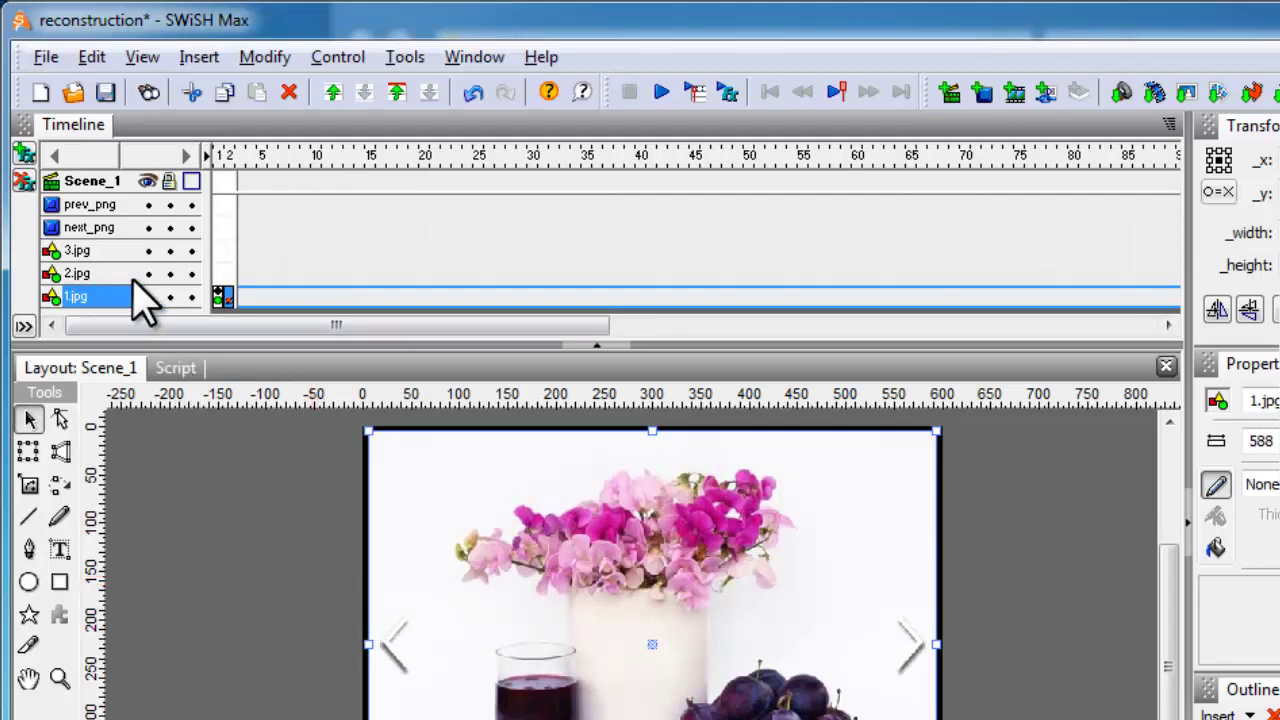
Add a Place effect for 2.jpg at frame 2 and a Remove effect at frame 3
right_click(229, 275)
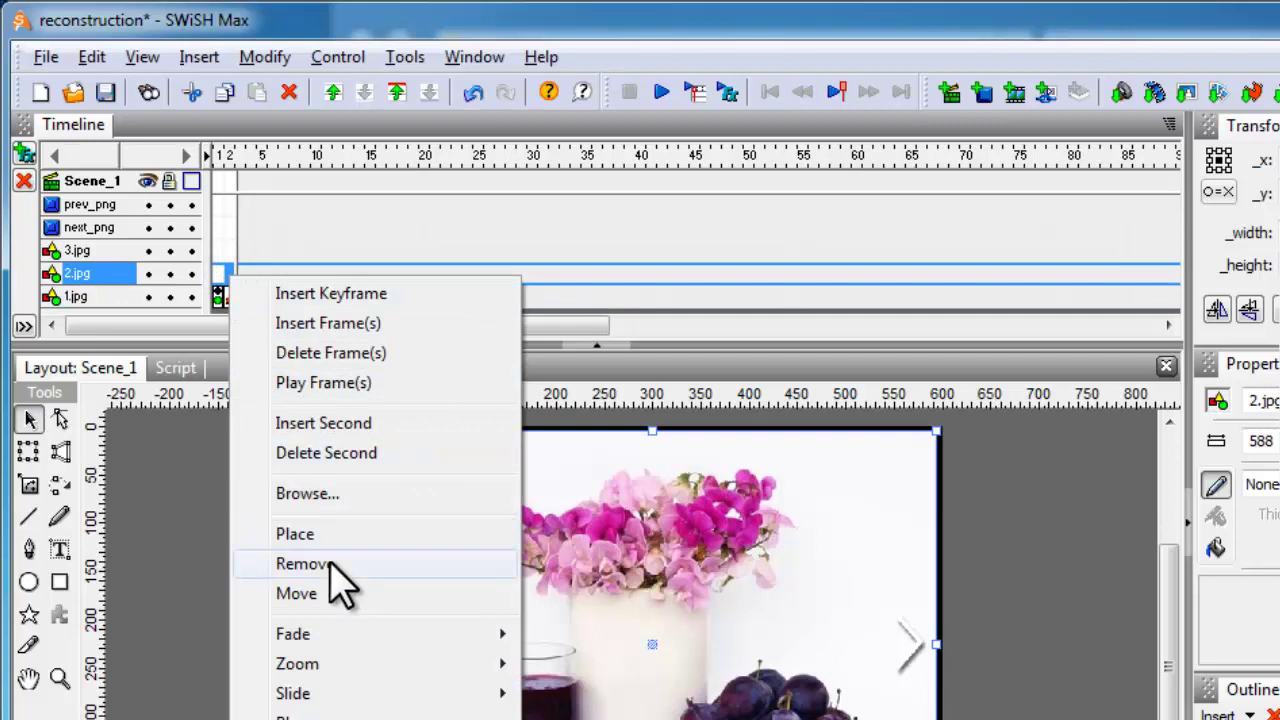
click(324, 535)
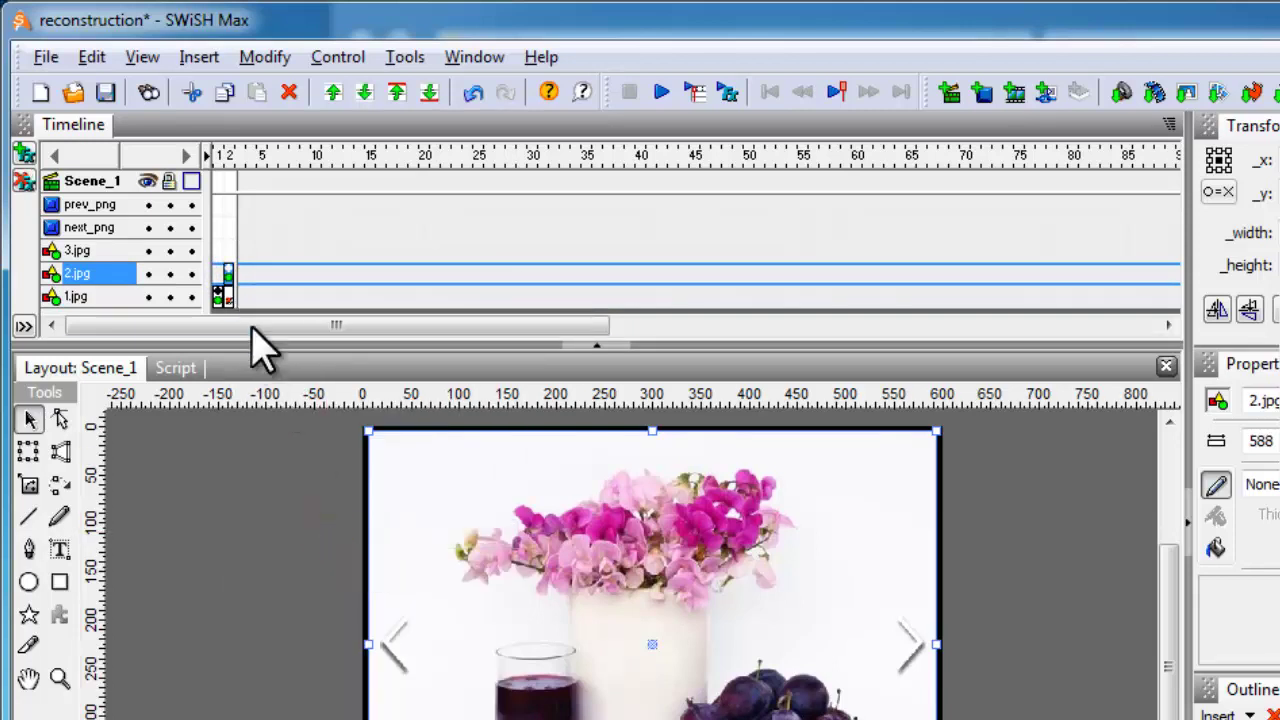
right_click(241, 275)
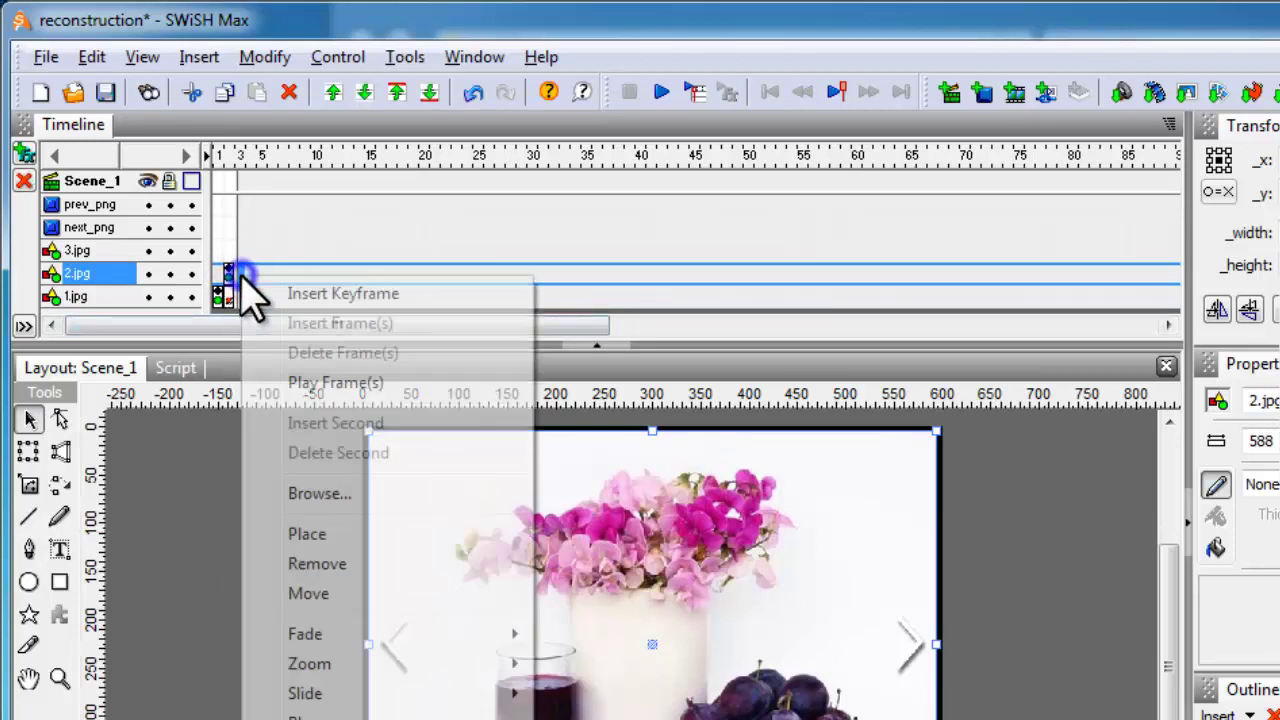
click(345, 563)
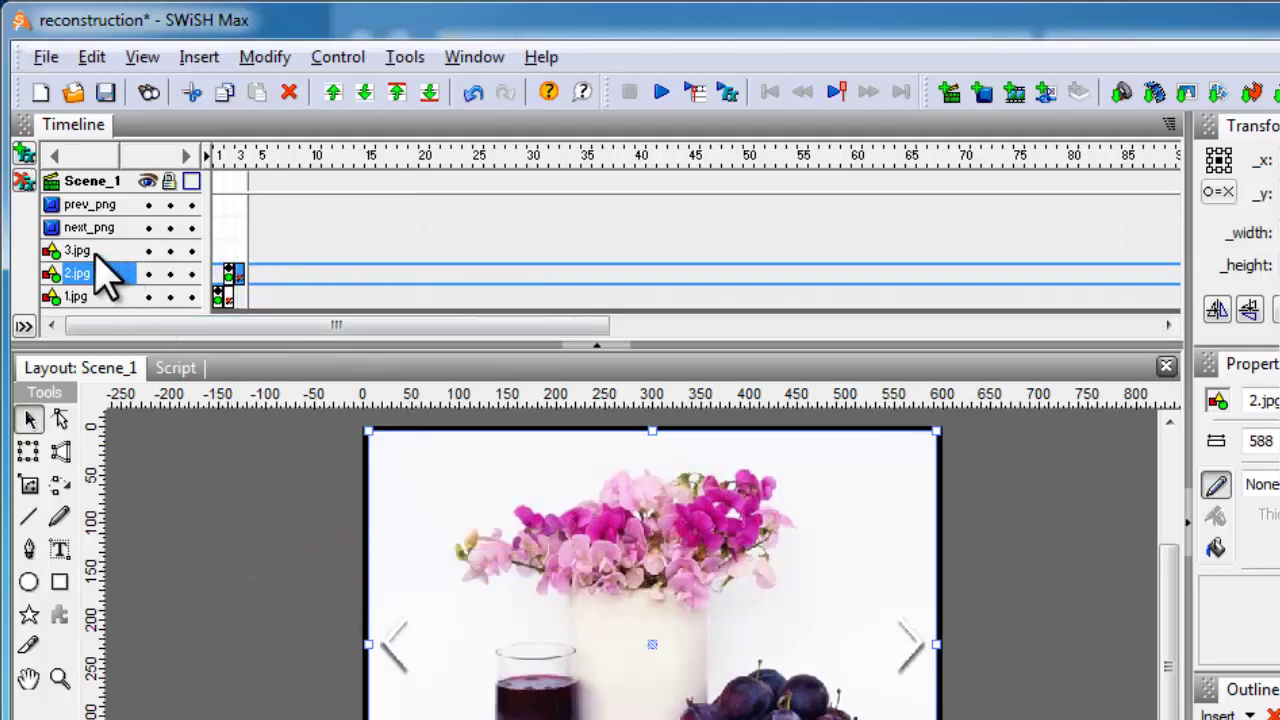
Add a Place effect for 3.jpg at frame 3 of the timeline
click(242, 250)
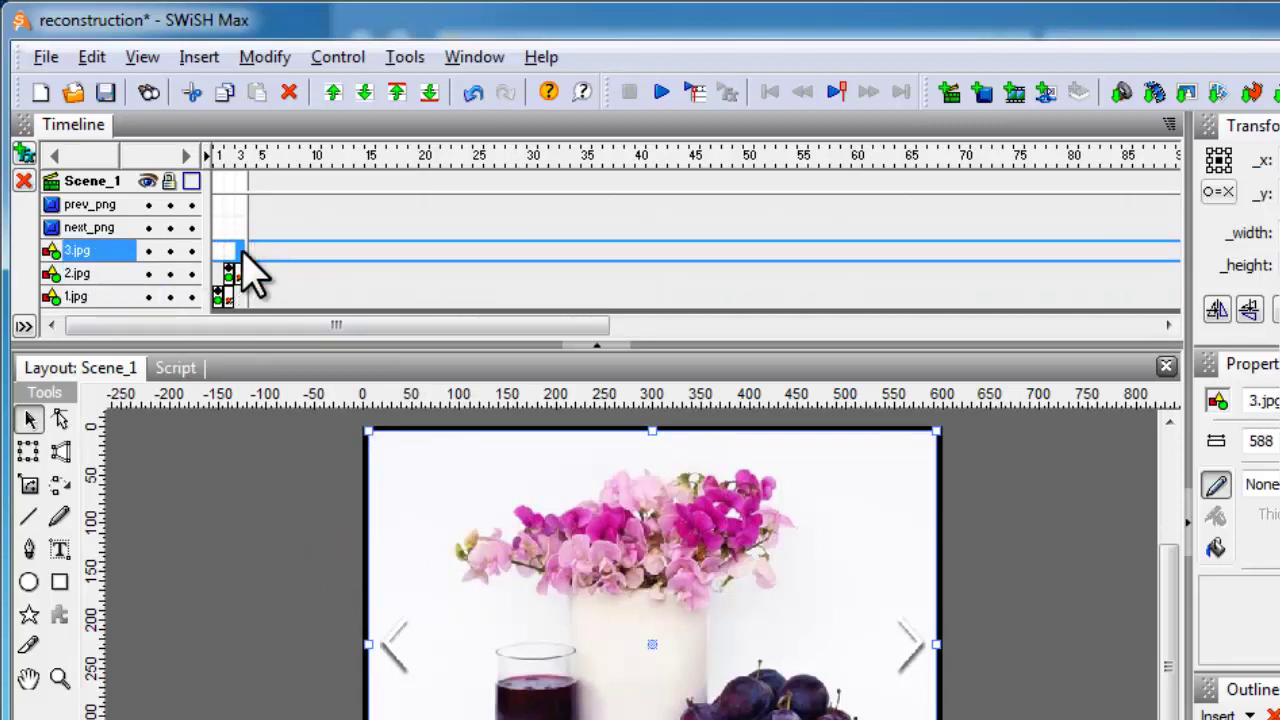
right_click(243, 252)
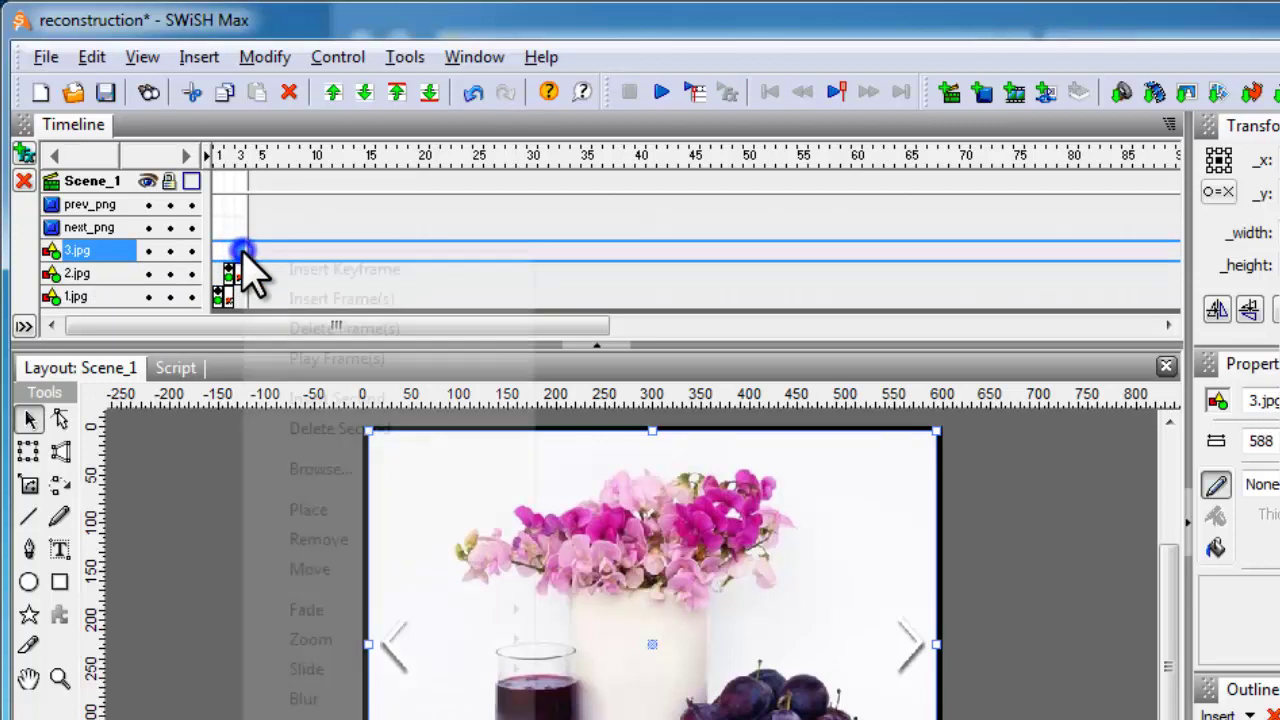
click(350, 510)
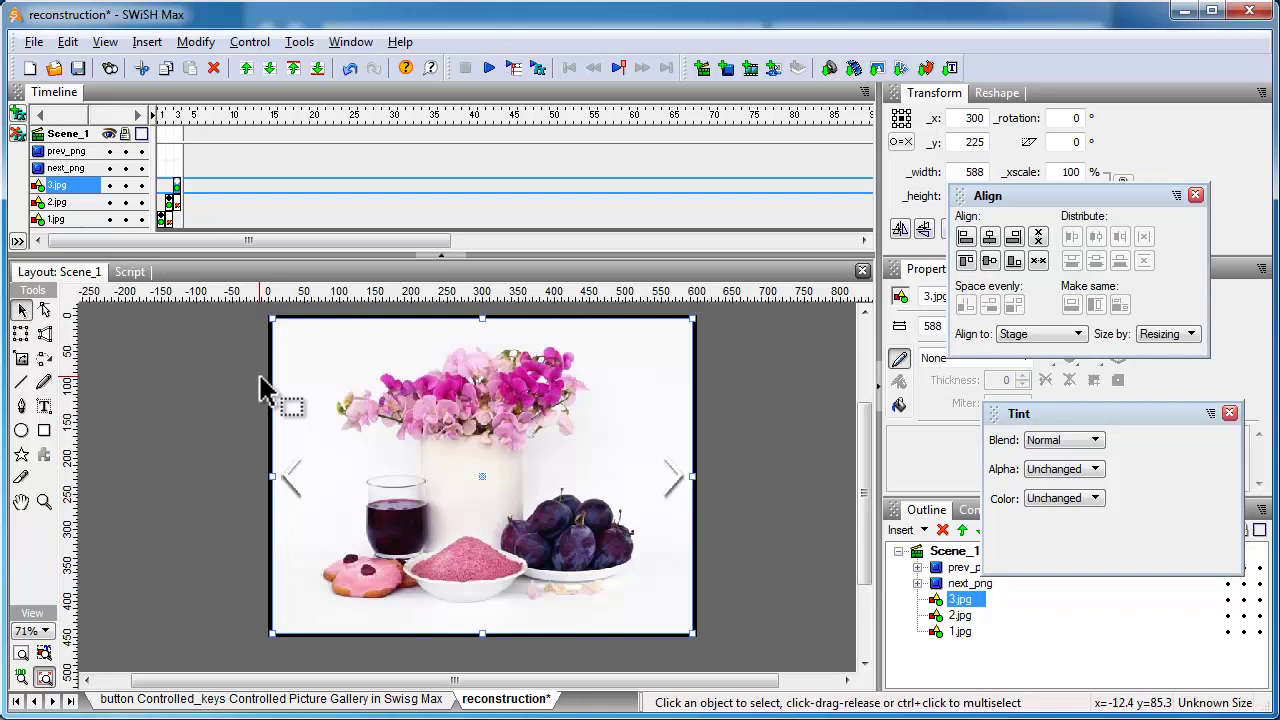
click(63, 166)
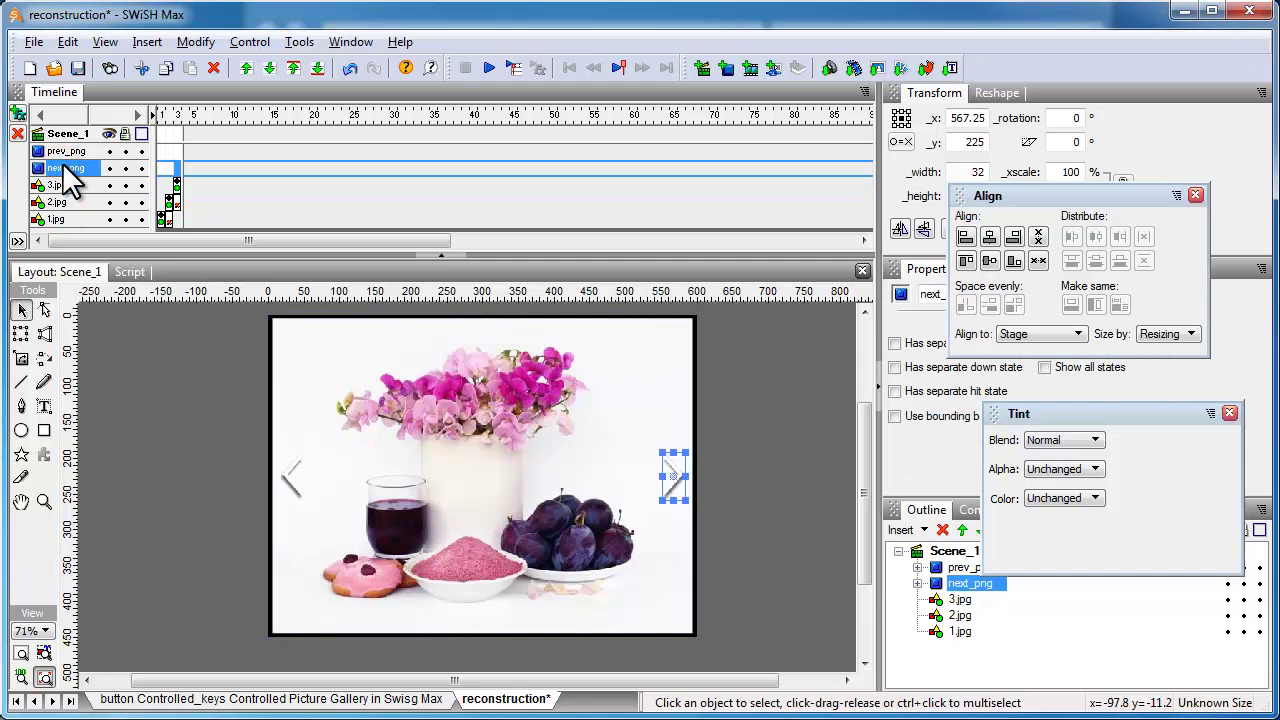
click(68, 151)
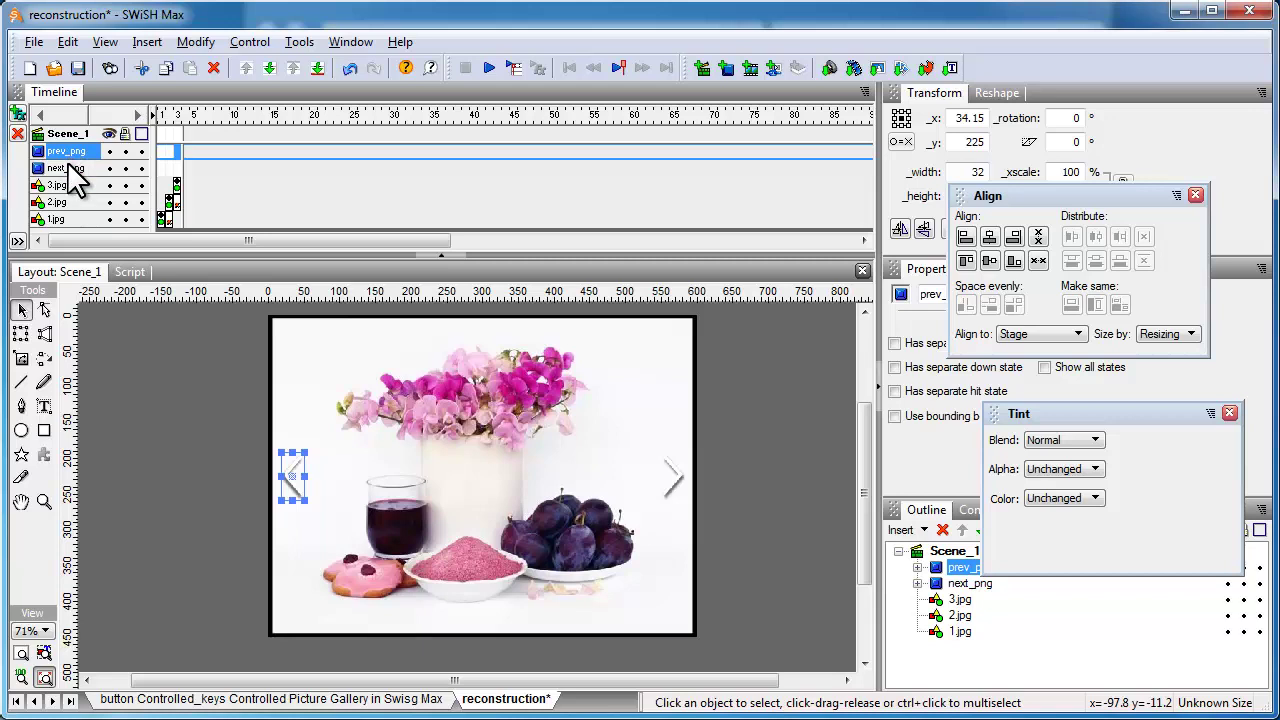
click(67, 163)
click(64, 148)
Close the Align window, move the Tint window off the button properties and give the next_png button a separate over state
click(66, 166)
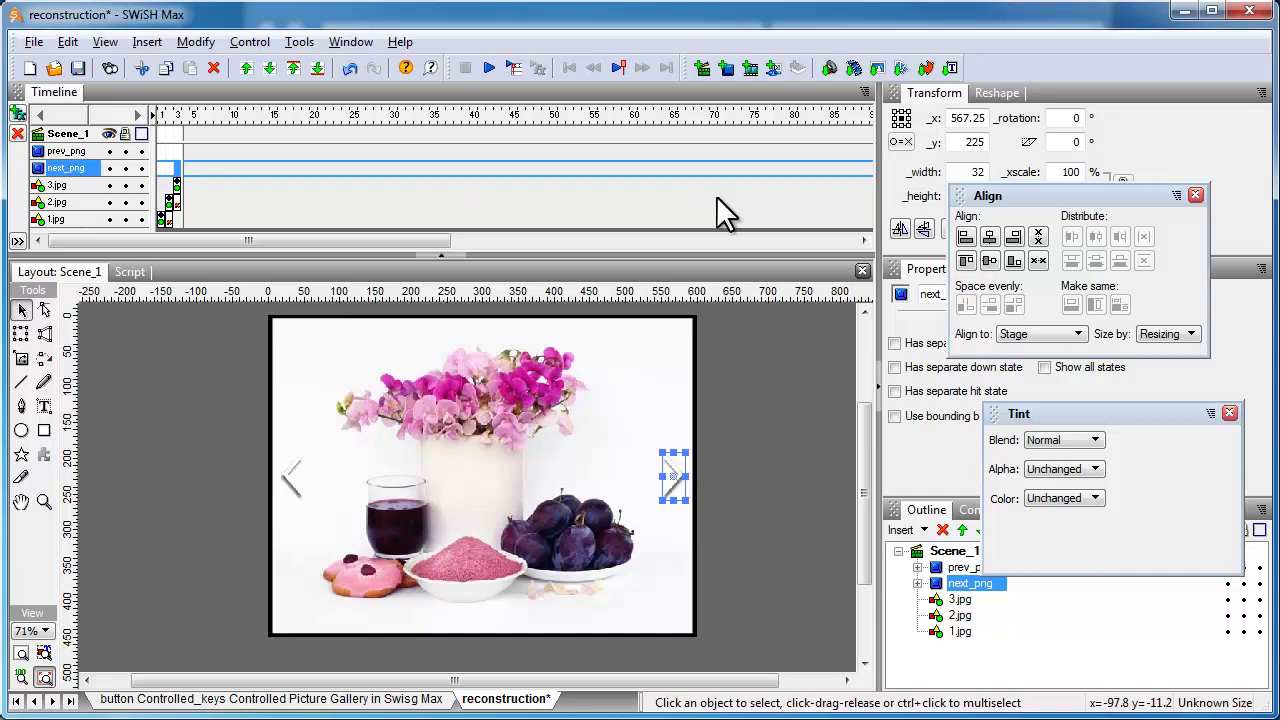
click(1079, 197)
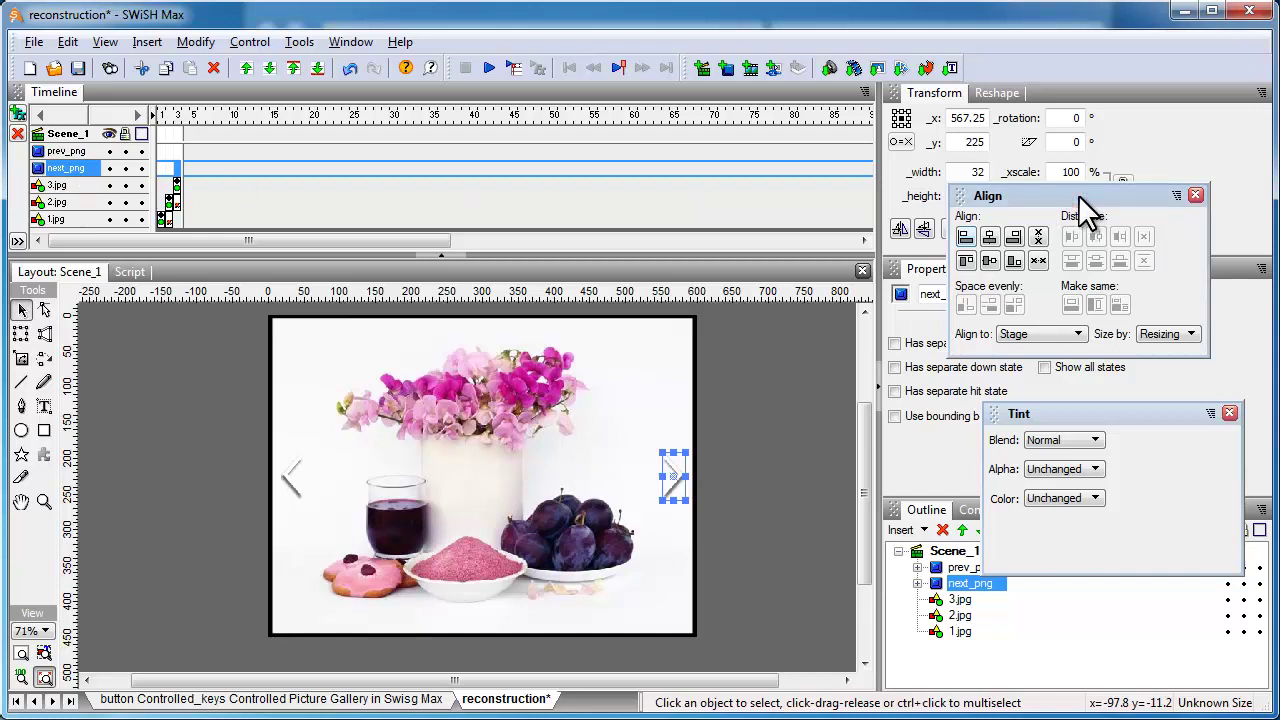
click(1196, 196)
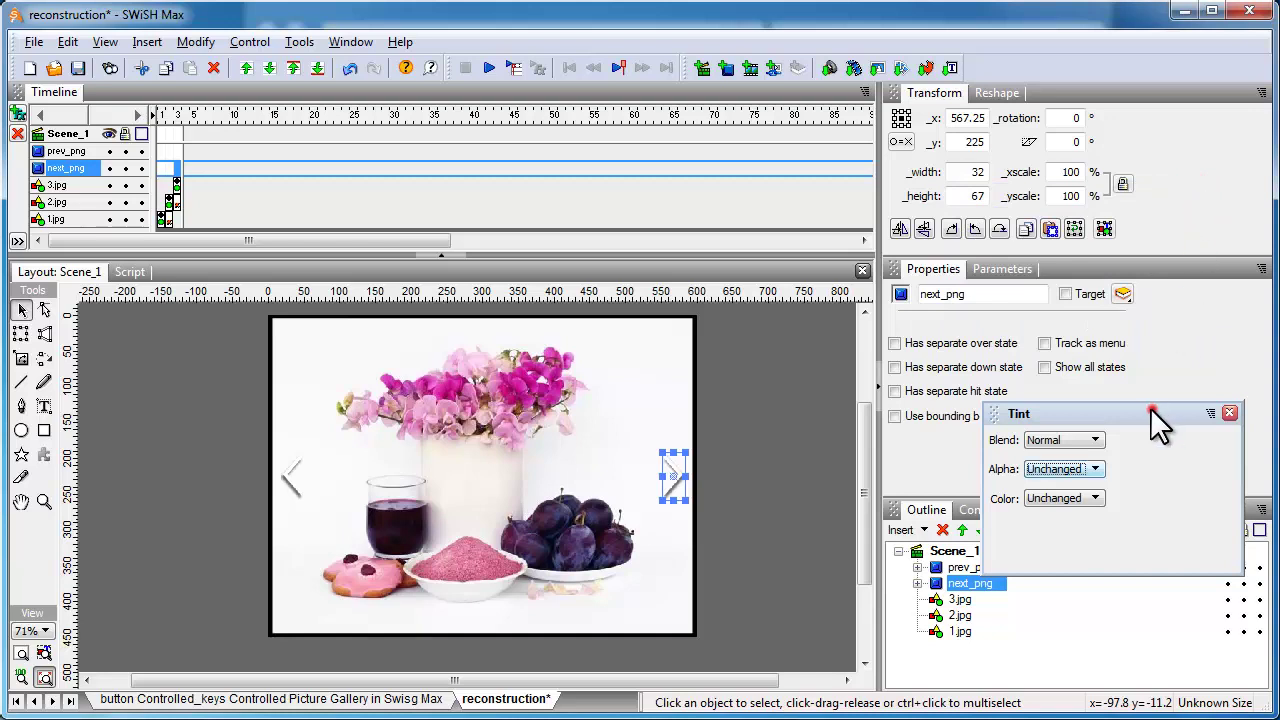
drag(1155, 414, 1153, 518)
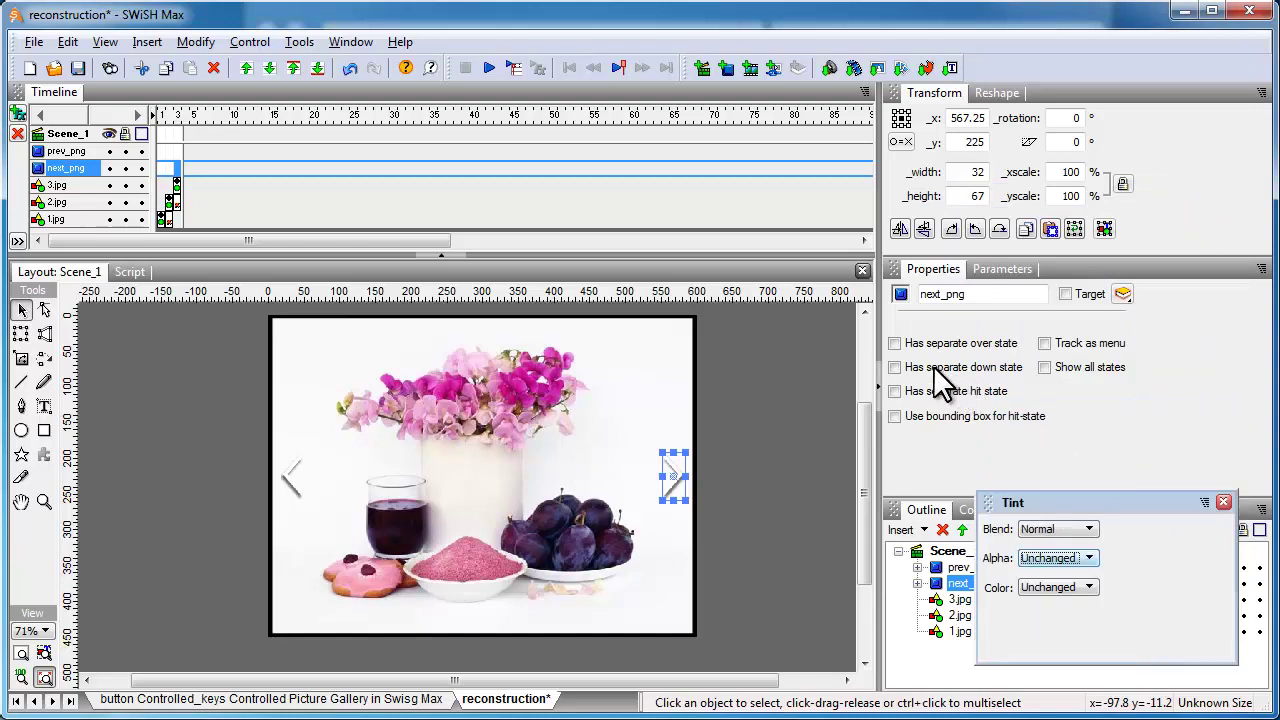
click(894, 343)
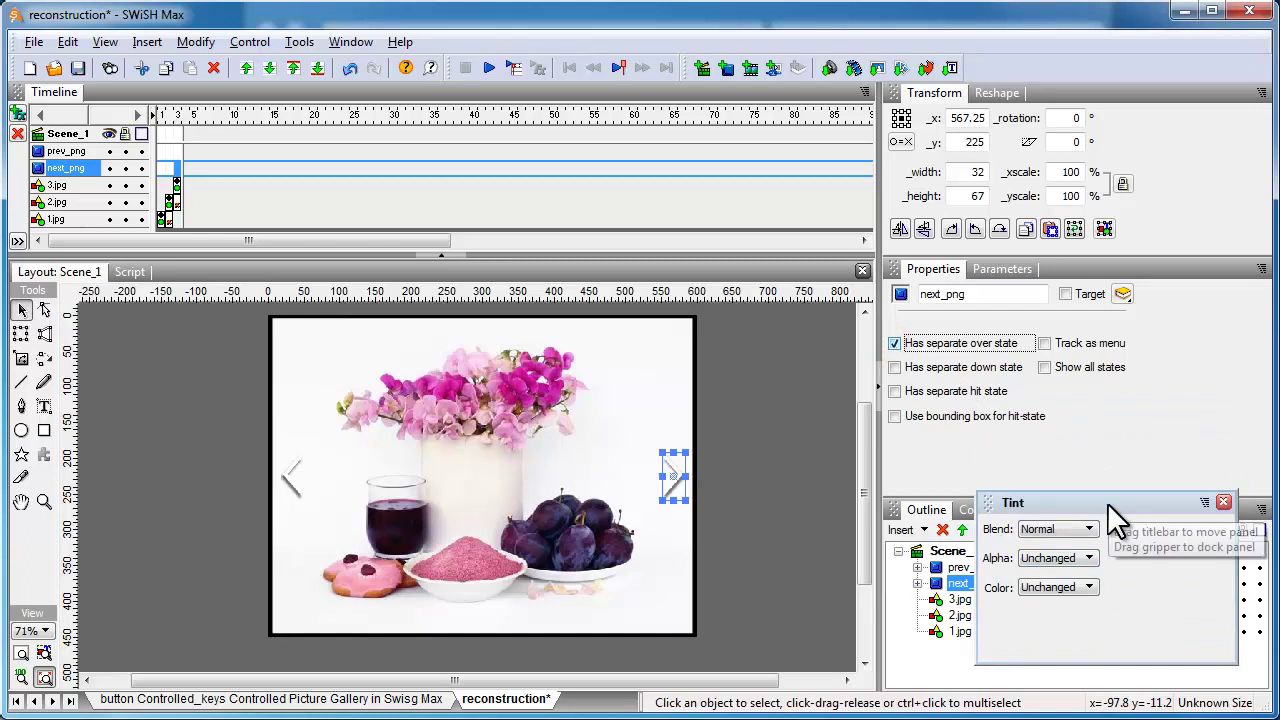
Move the floating Tint window off the outline and expand the next_png button to check the image in each state
drag(1107, 502, 406, 148)
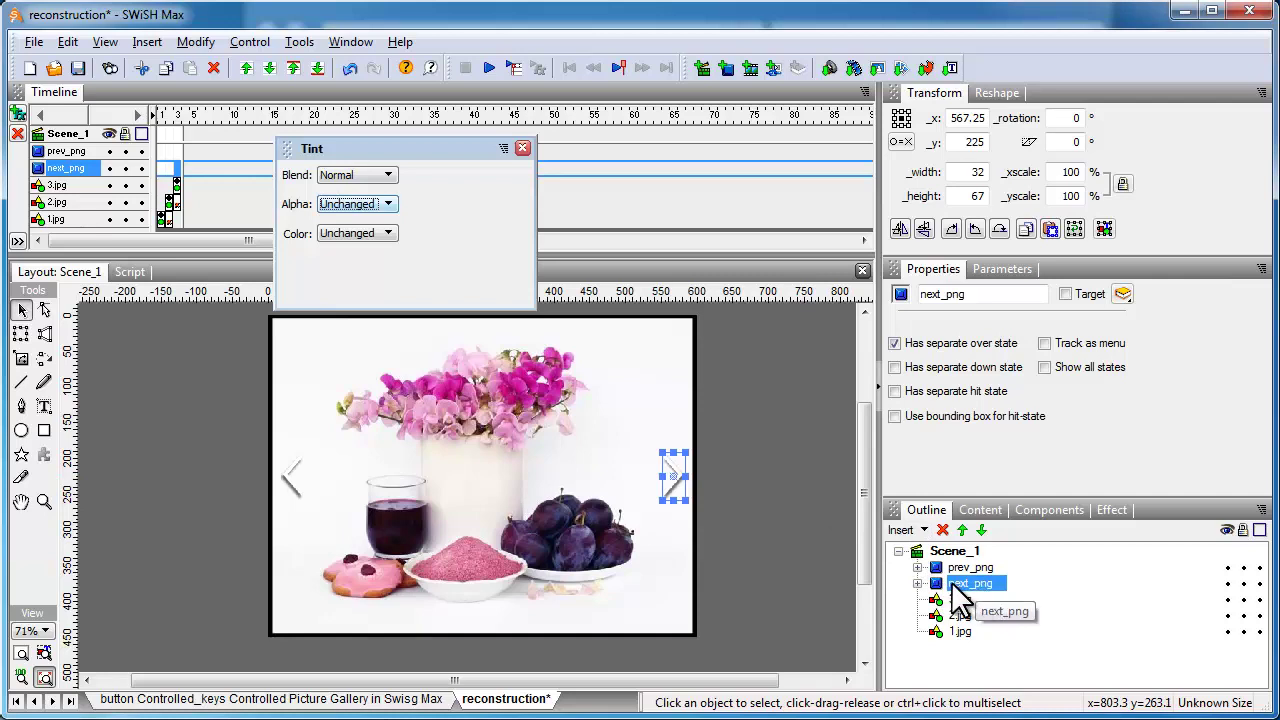
click(918, 583)
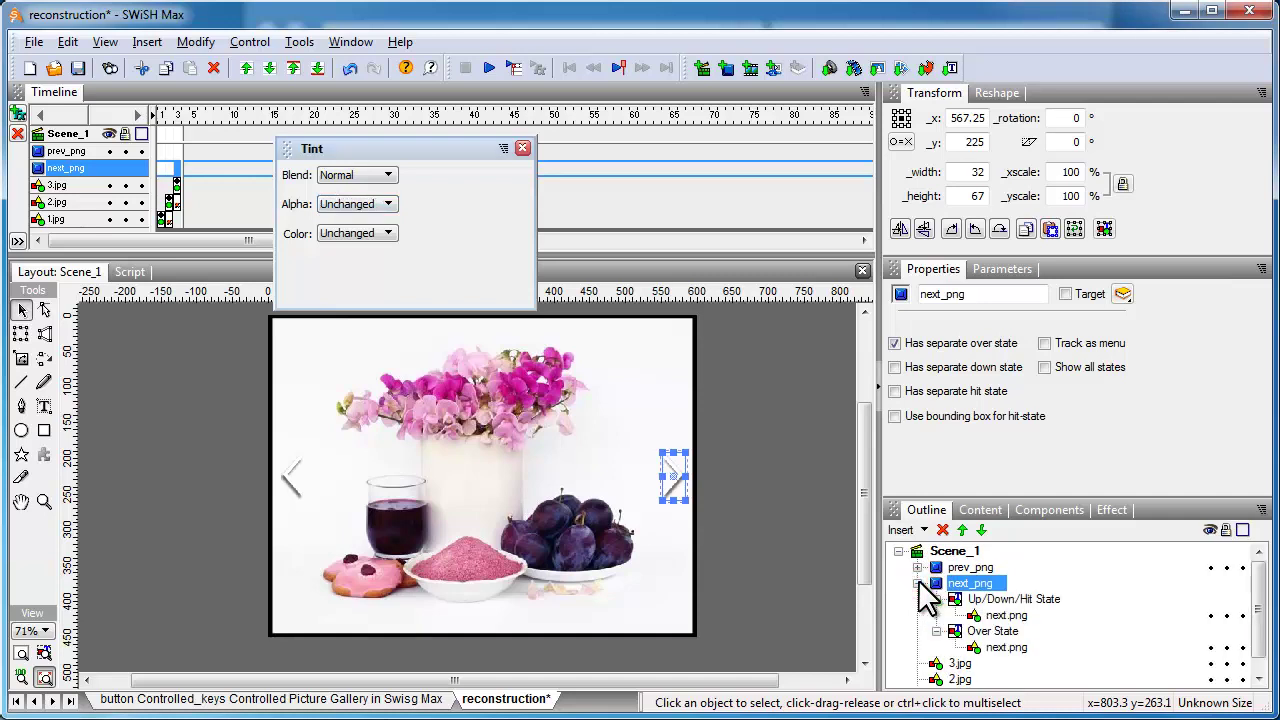
click(993, 613)
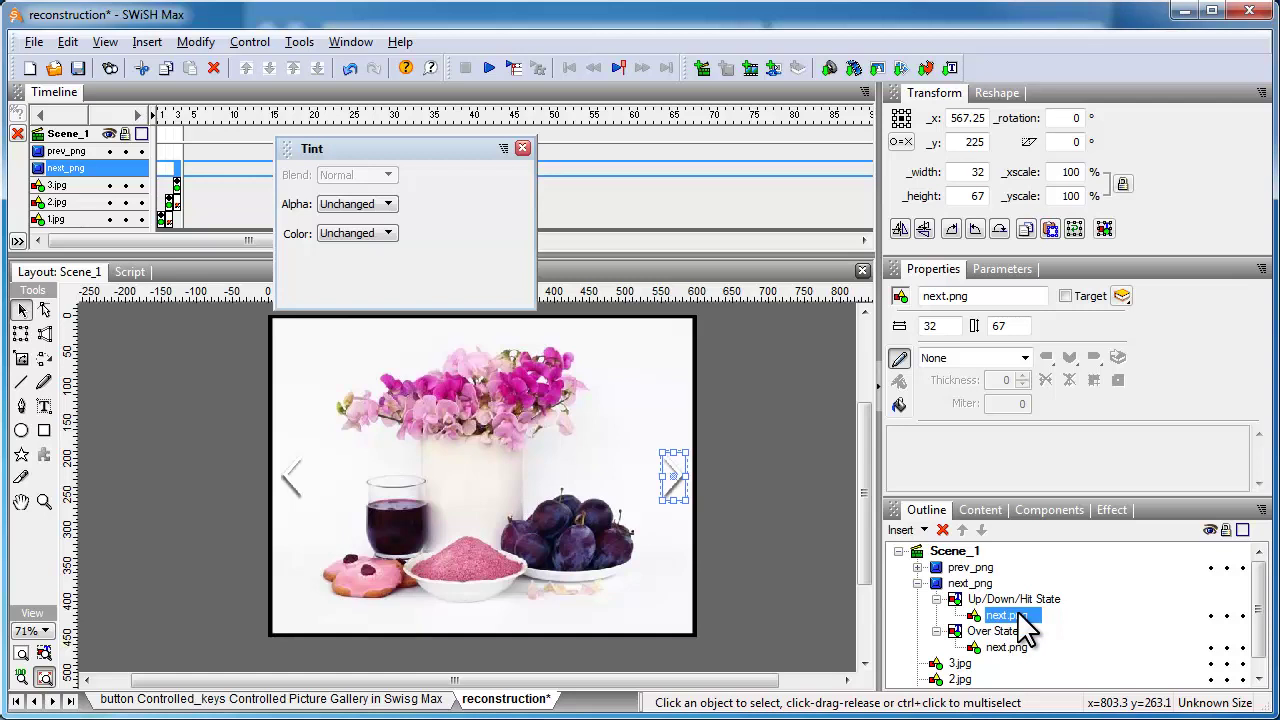
click(1006, 647)
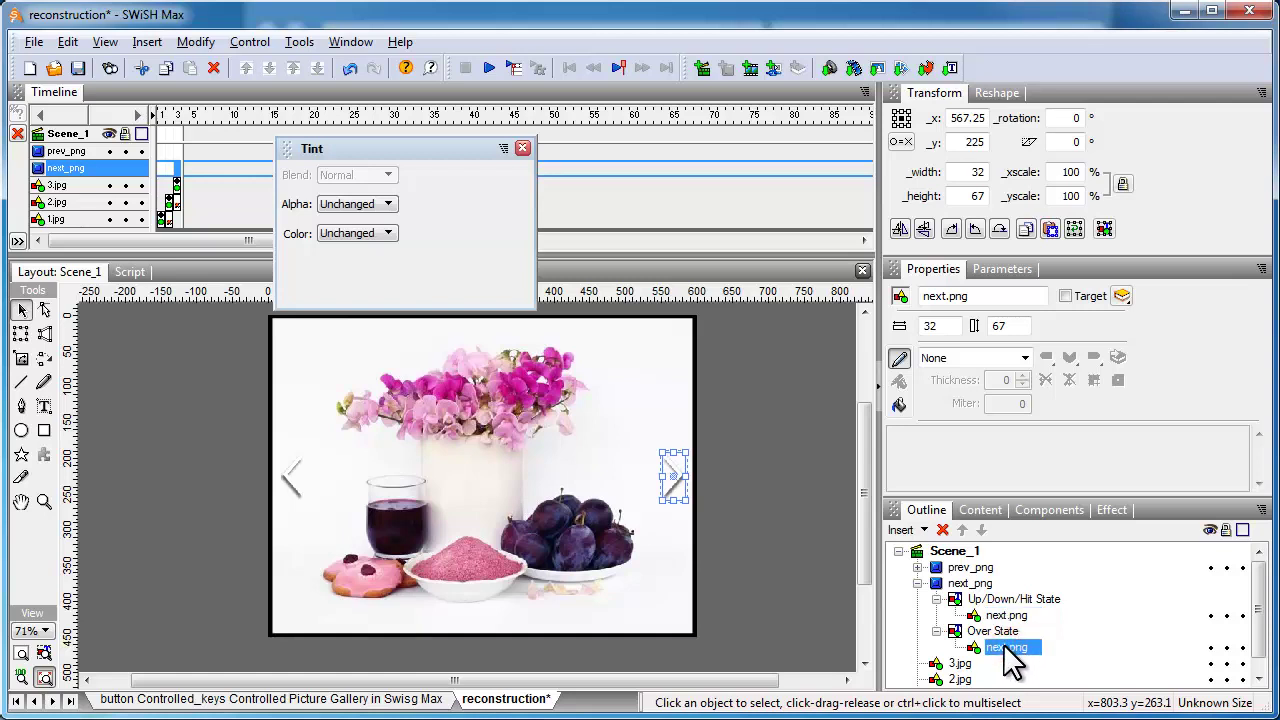
Set a custom alpha of 50% for the next.png image in the Up/Down/Hit State of the next_png button
click(1005, 617)
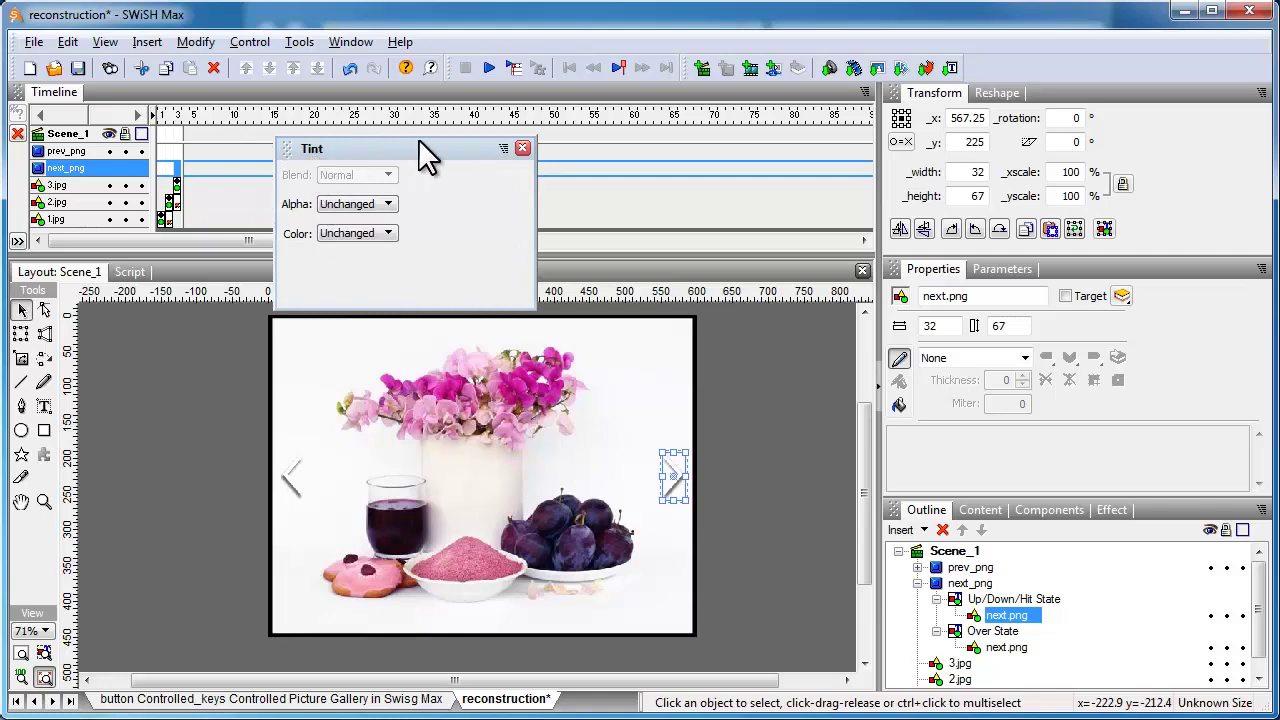
click(346, 44)
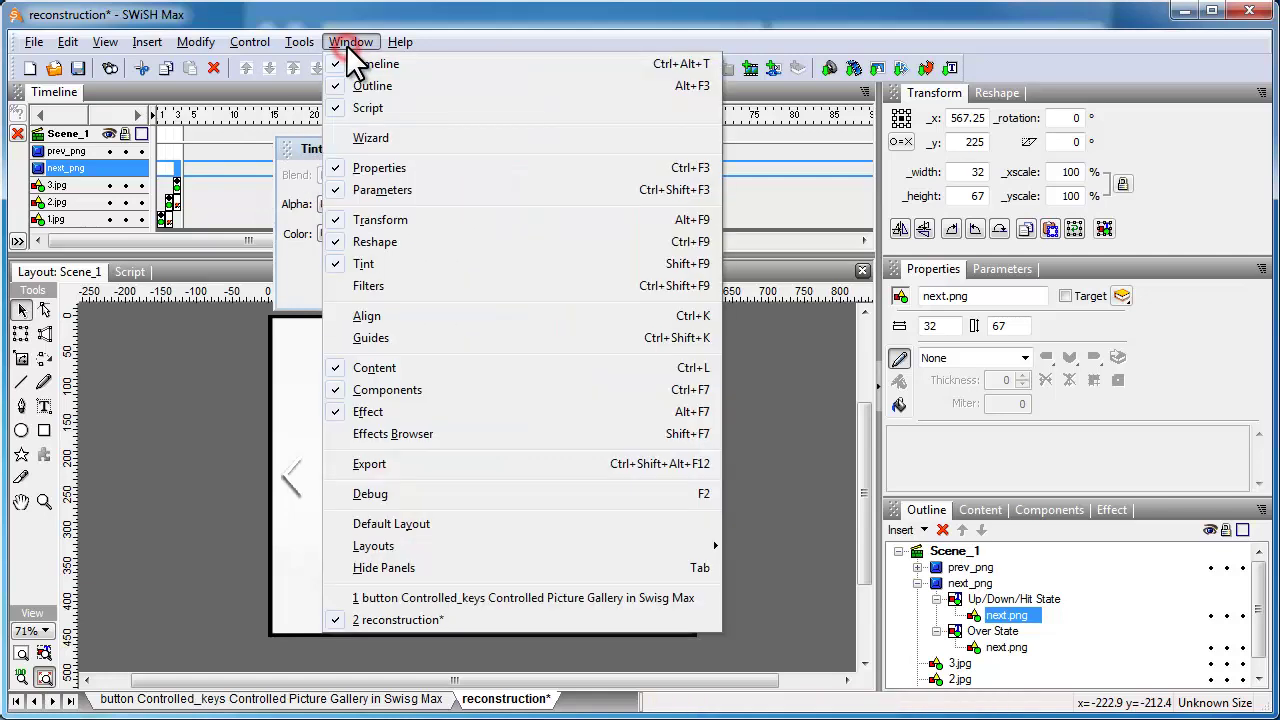
click(346, 44)
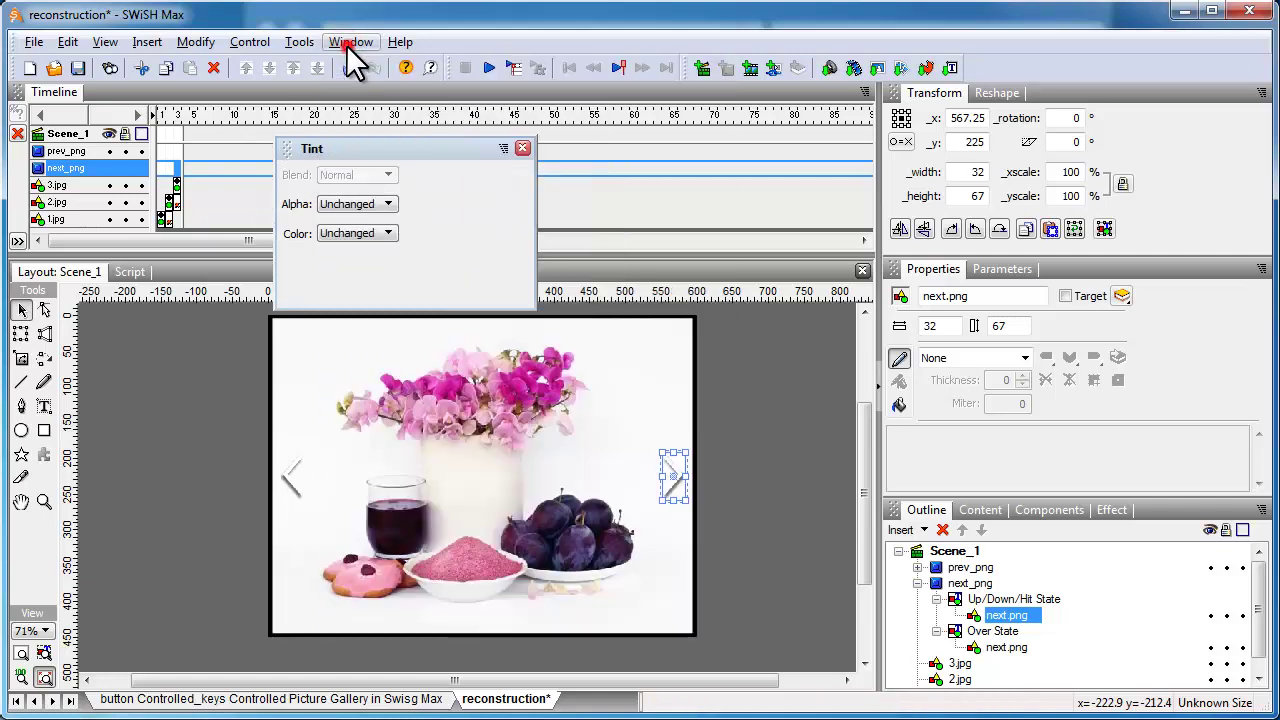
click(384, 202)
click(390, 271)
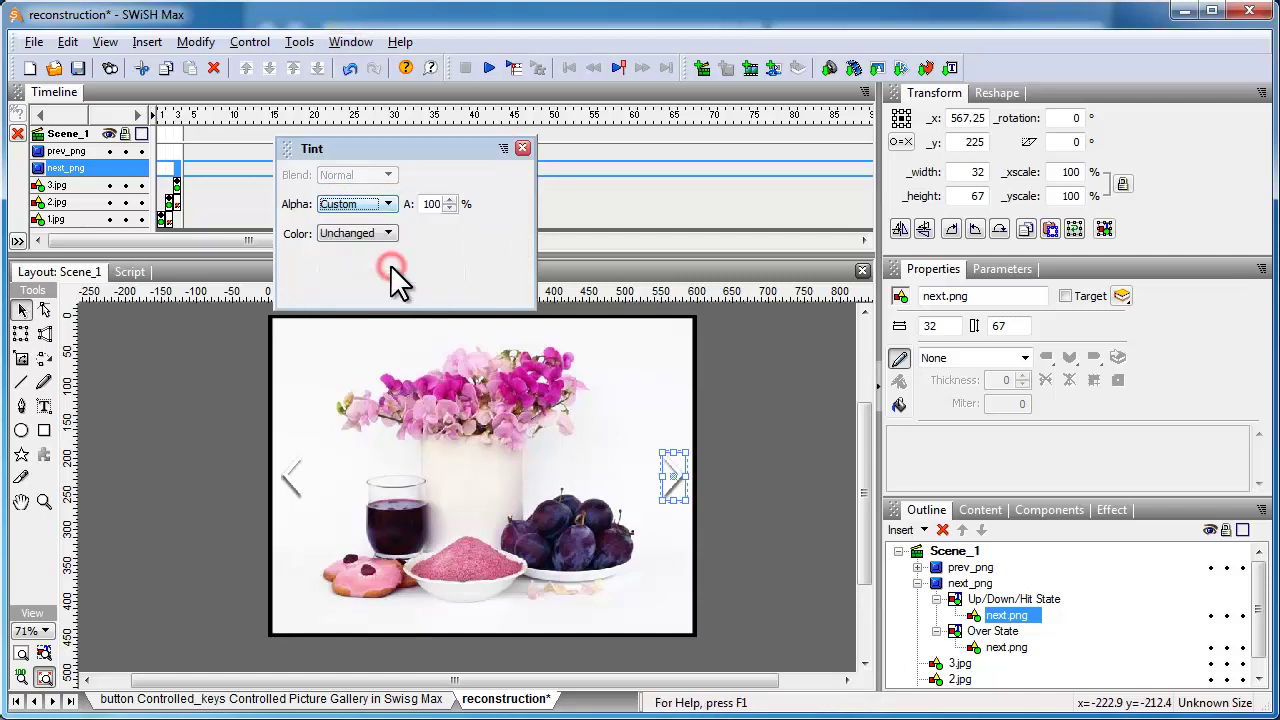
double_click(425, 203)
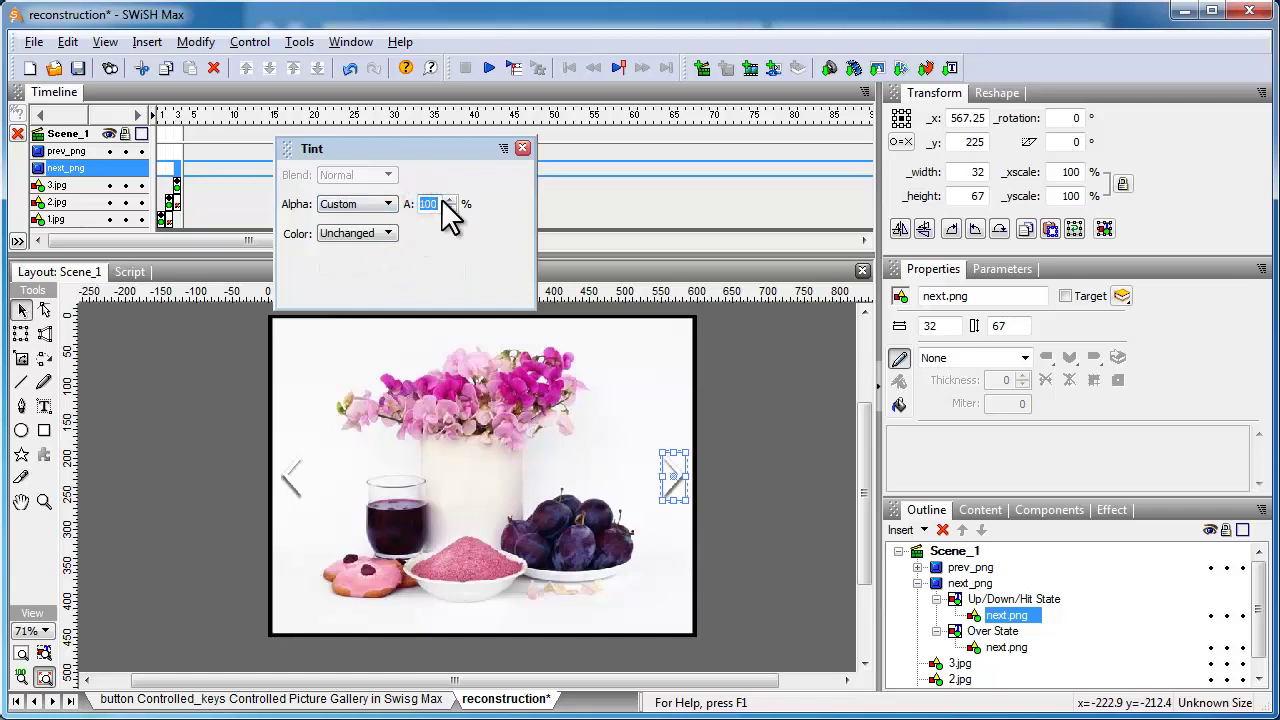
text(50)
click(660, 545)
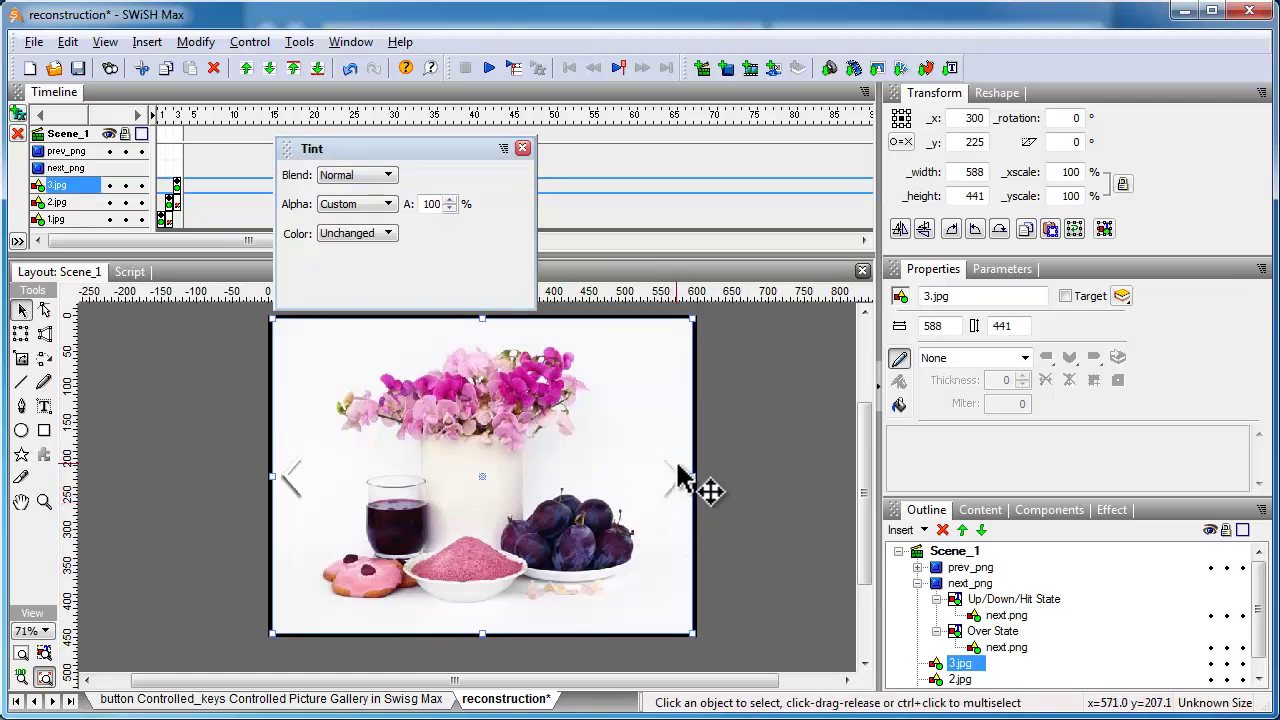
Set the alpha of the prev_png button to 50% and close the Tint window
click(295, 478)
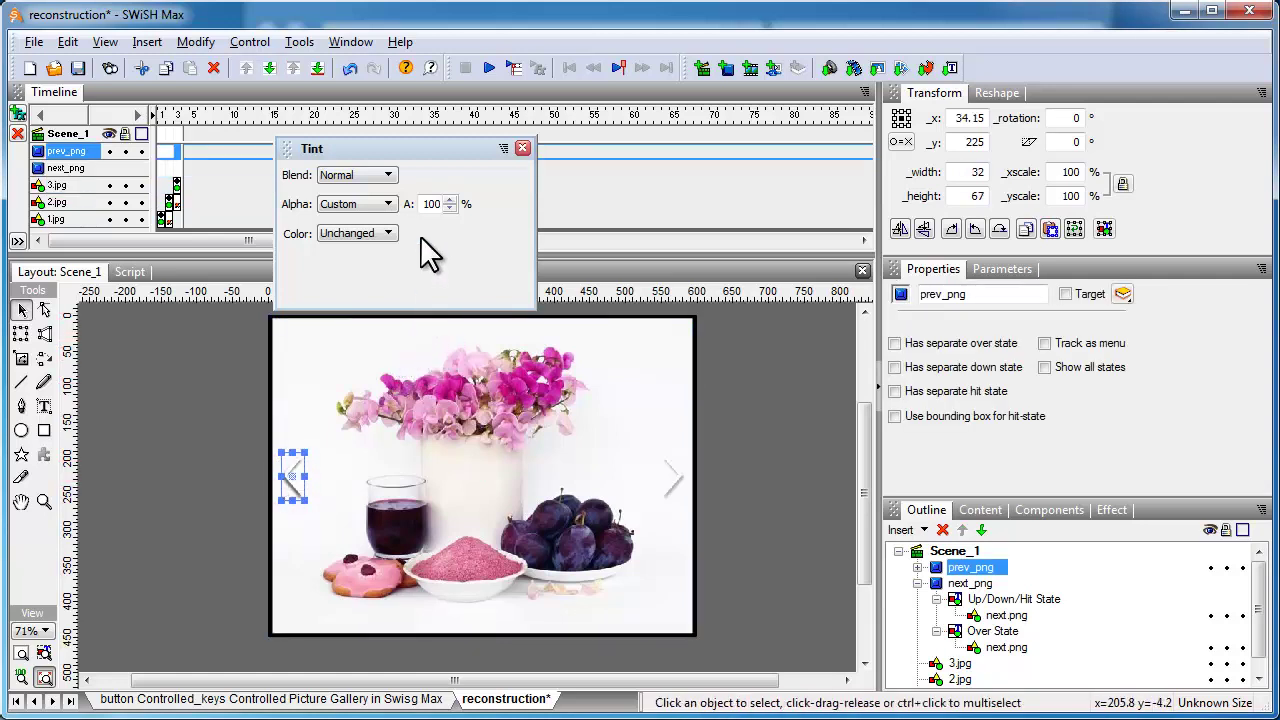
click(430, 204)
double_click(430, 204)
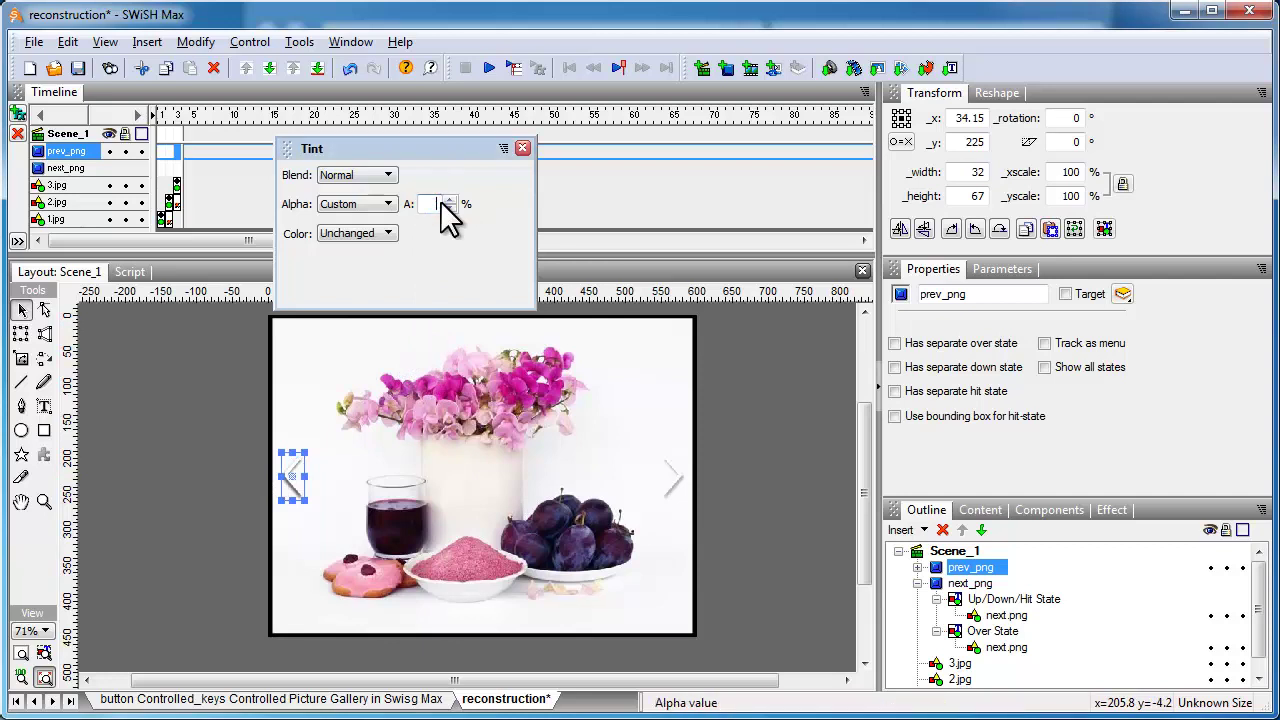
click(747, 398)
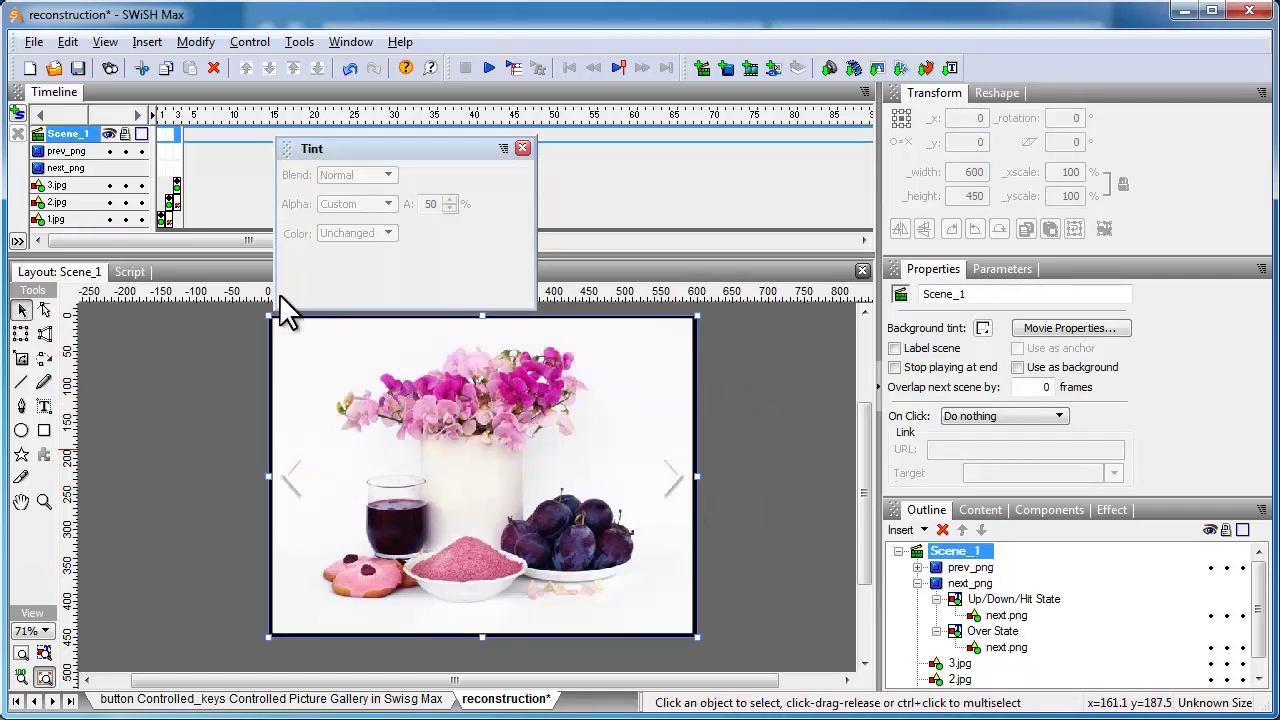
drag(340, 149, 372, 147)
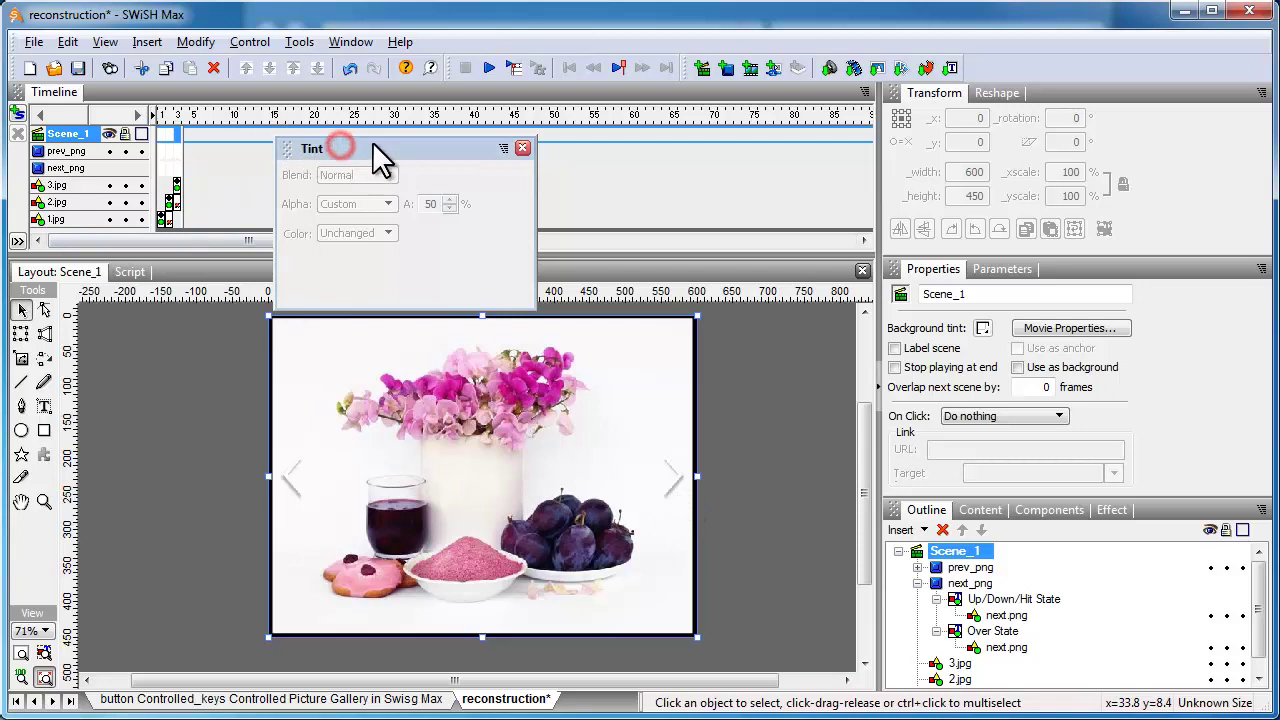
click(556, 147)
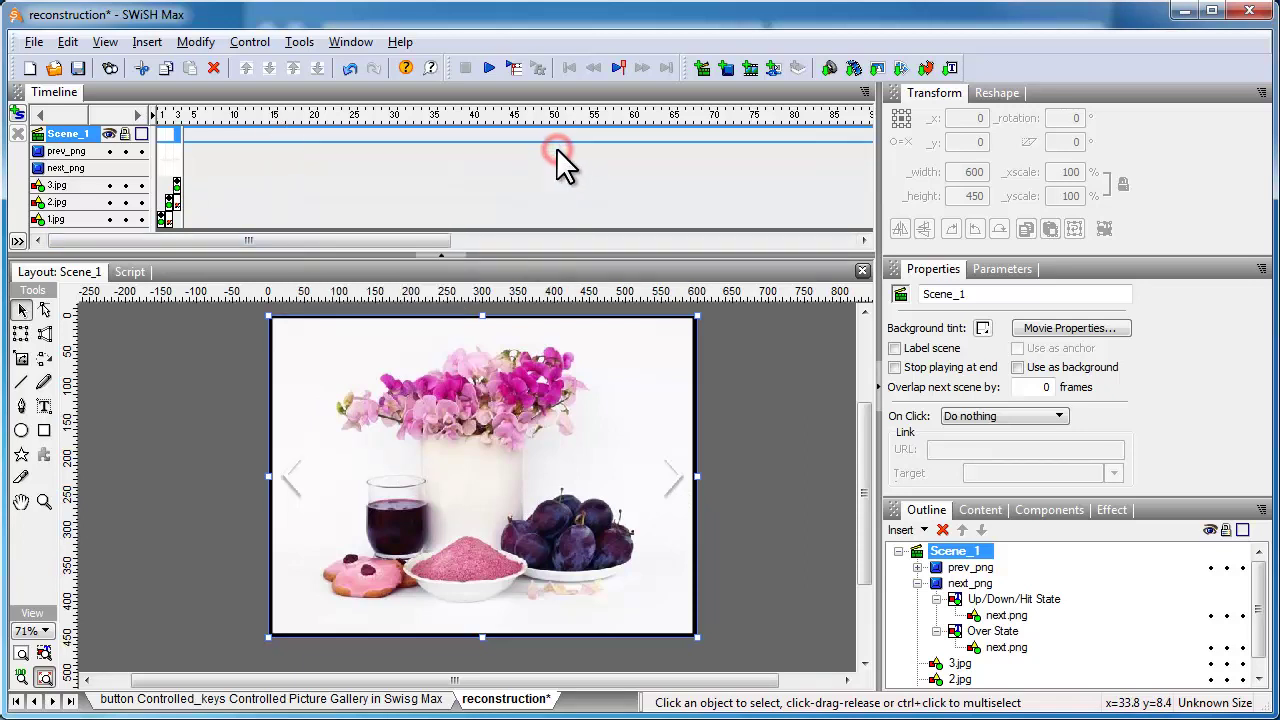
Add a stop() action at frame 1 of Scene_1 and save the movie
right_click(159, 136)
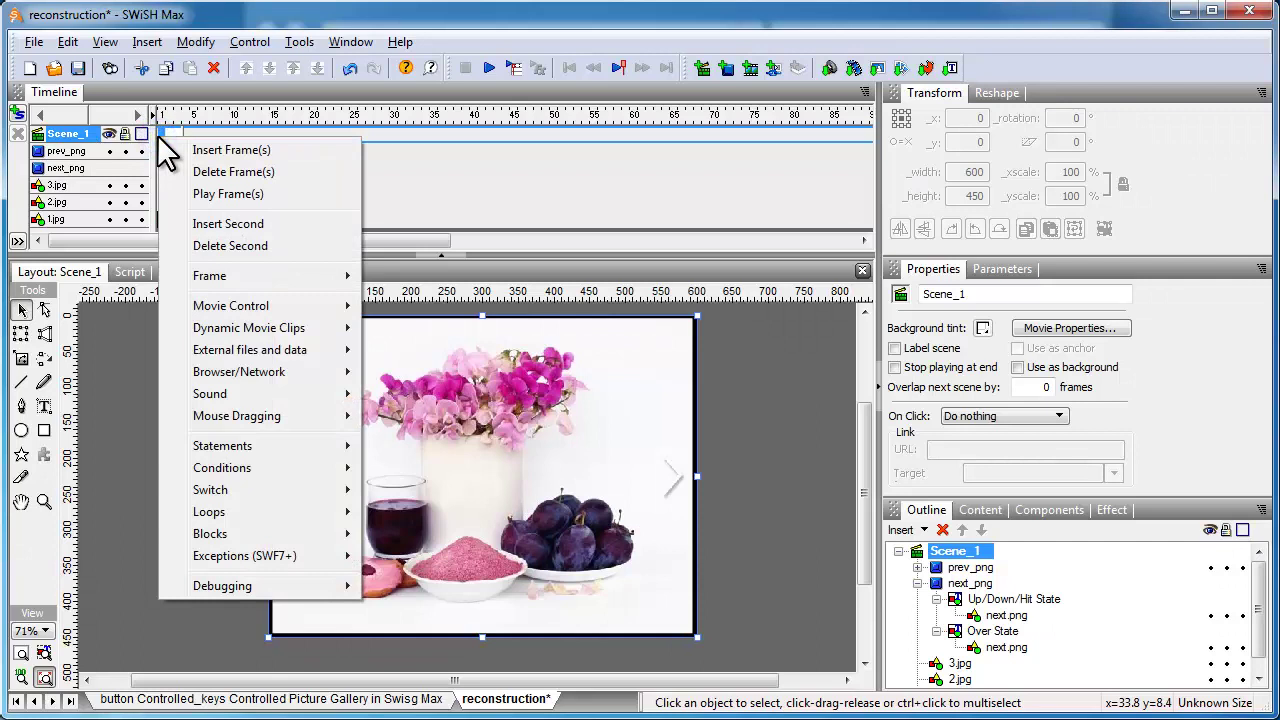
mouse_move(325, 305)
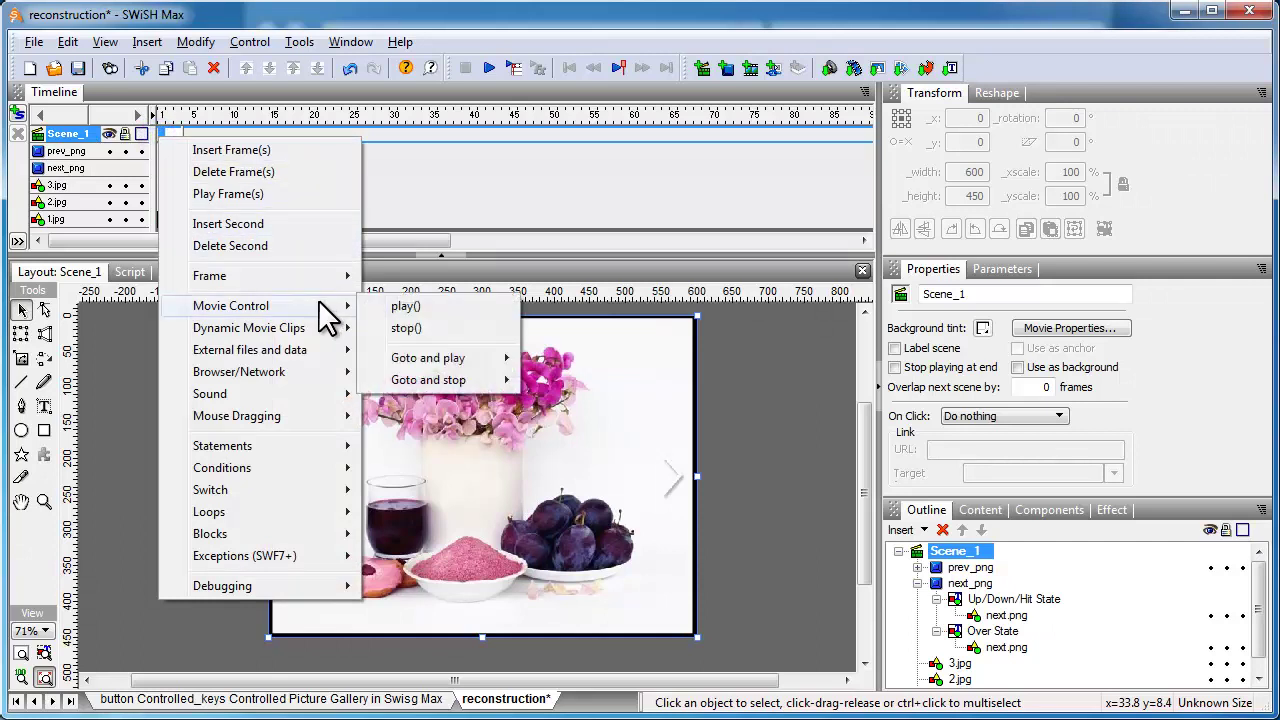
click(432, 329)
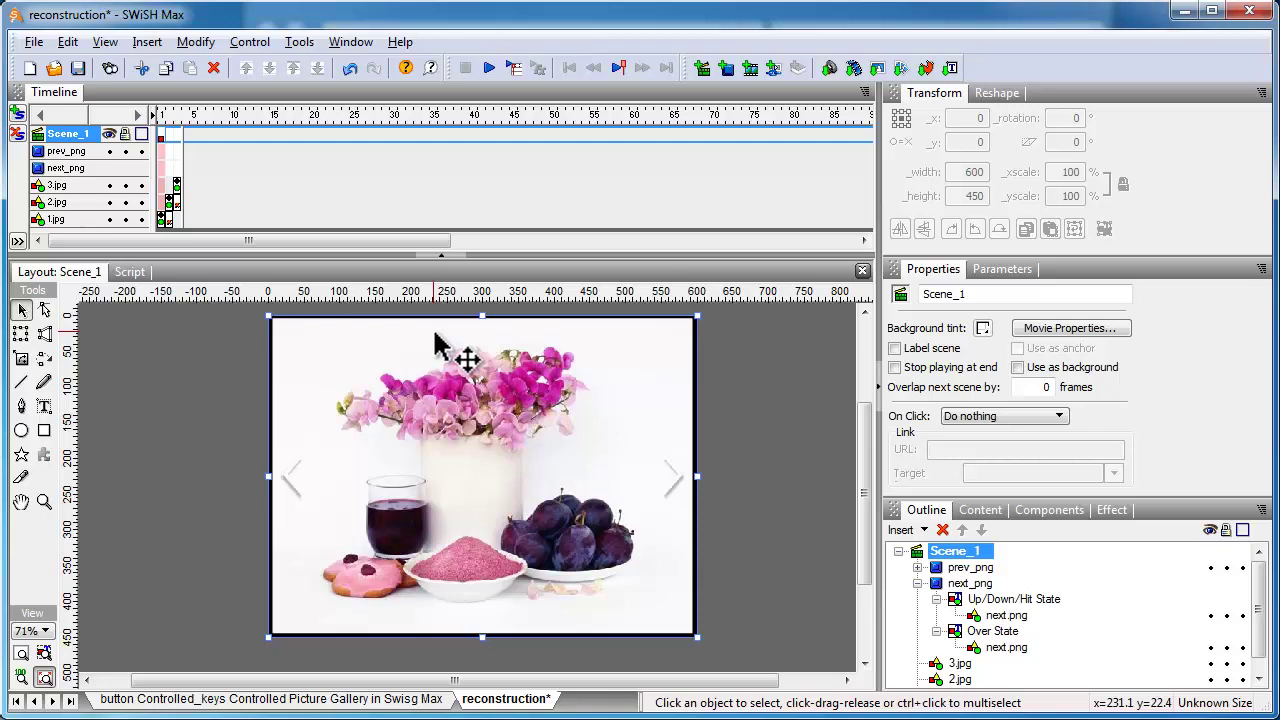
click(77, 68)
Test the movie as SWF in Flash Player, check the previous and next arrows, and close the player
click(34, 42)
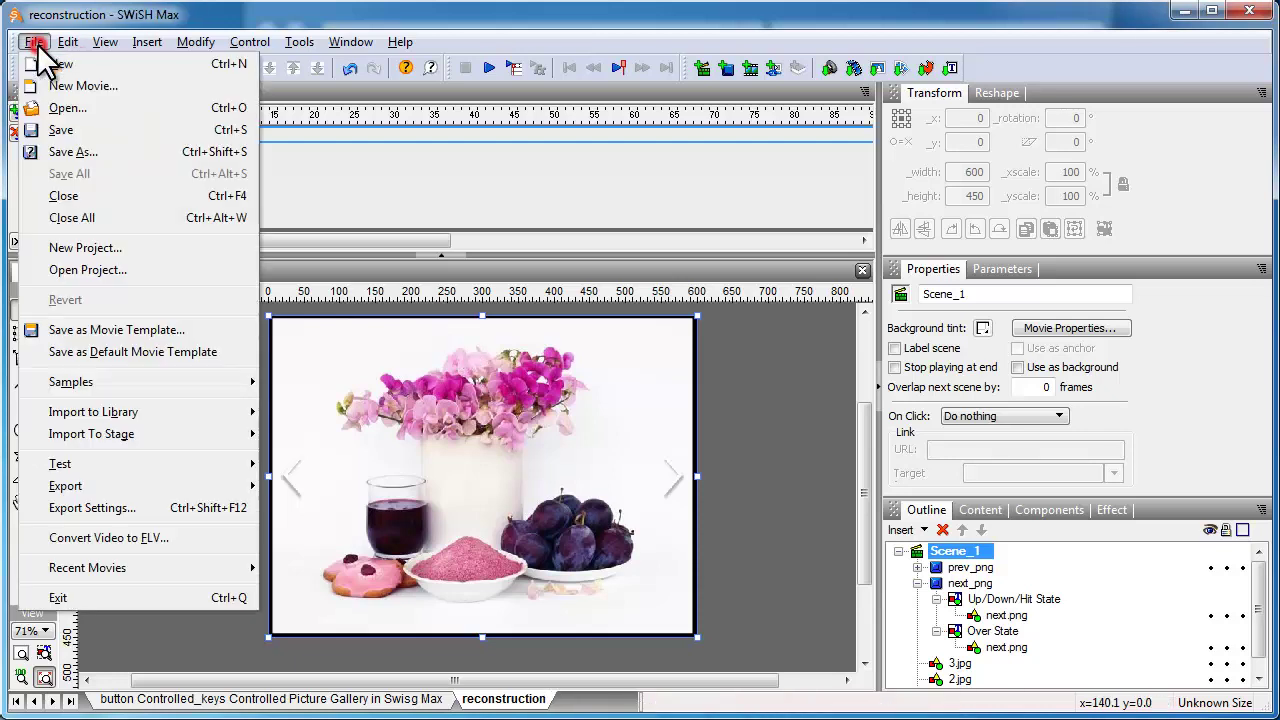
mouse_move(143, 465)
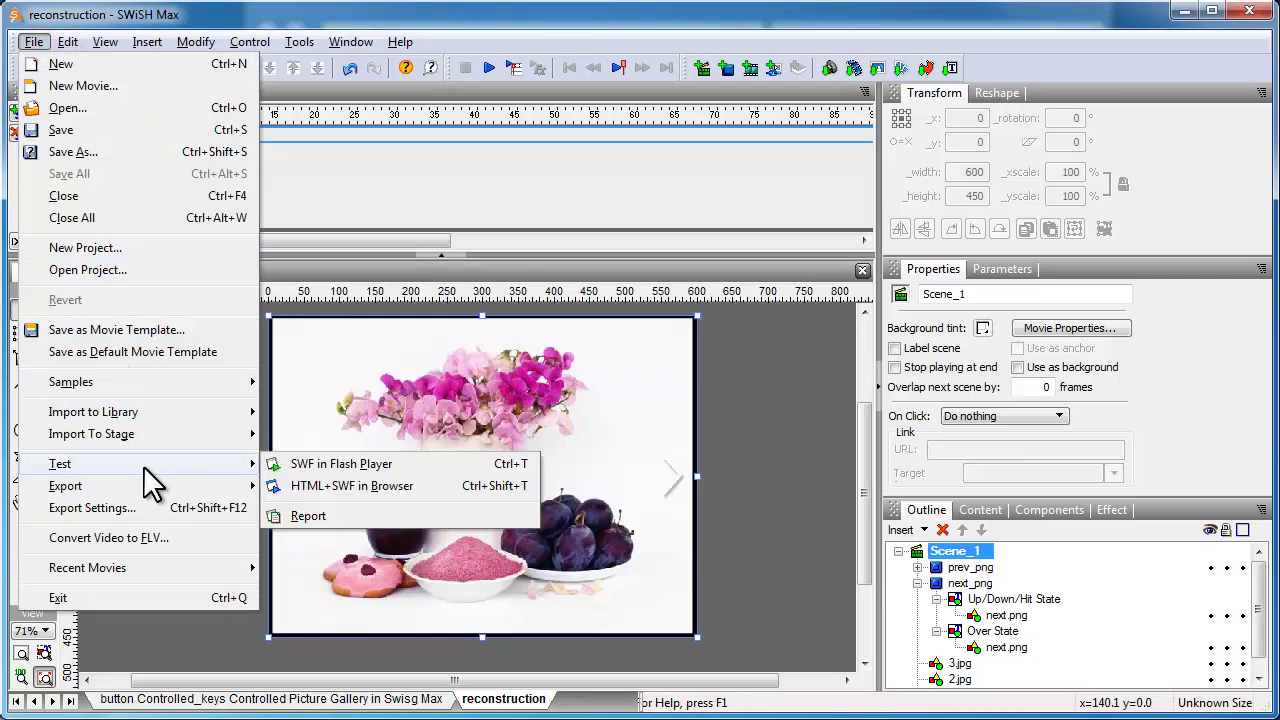
click(320, 465)
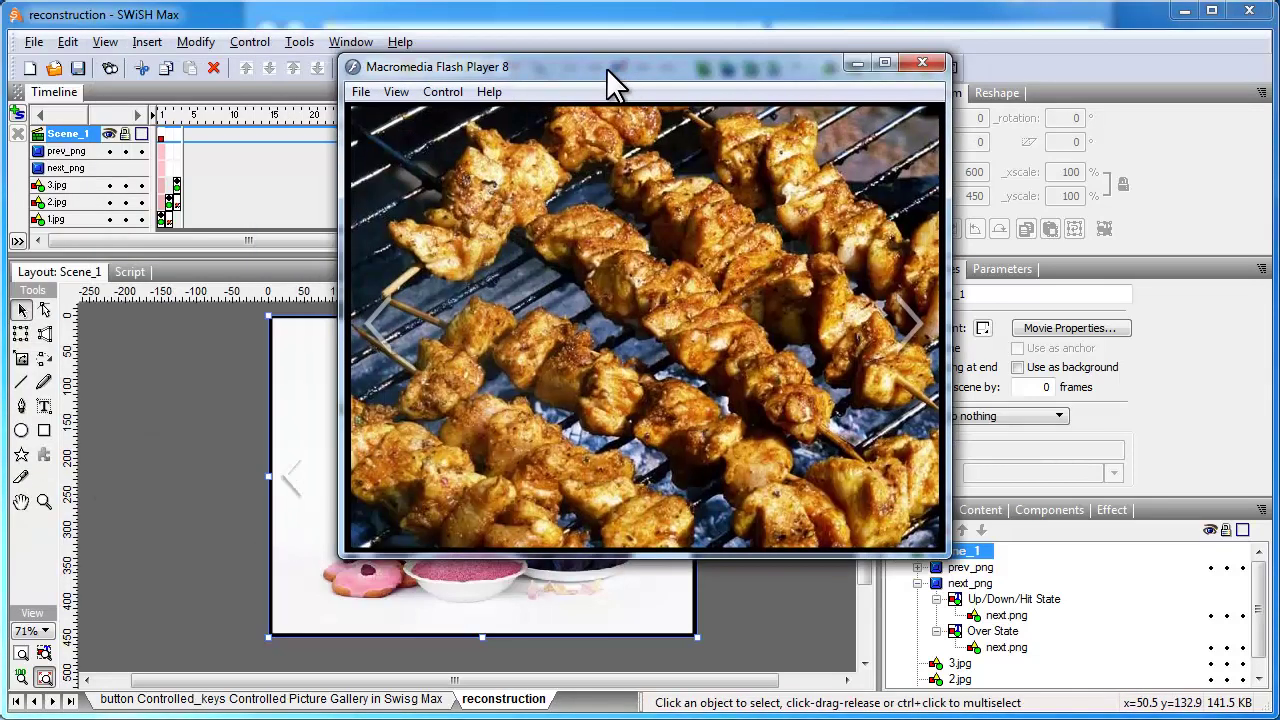
drag(606, 67, 537, 110)
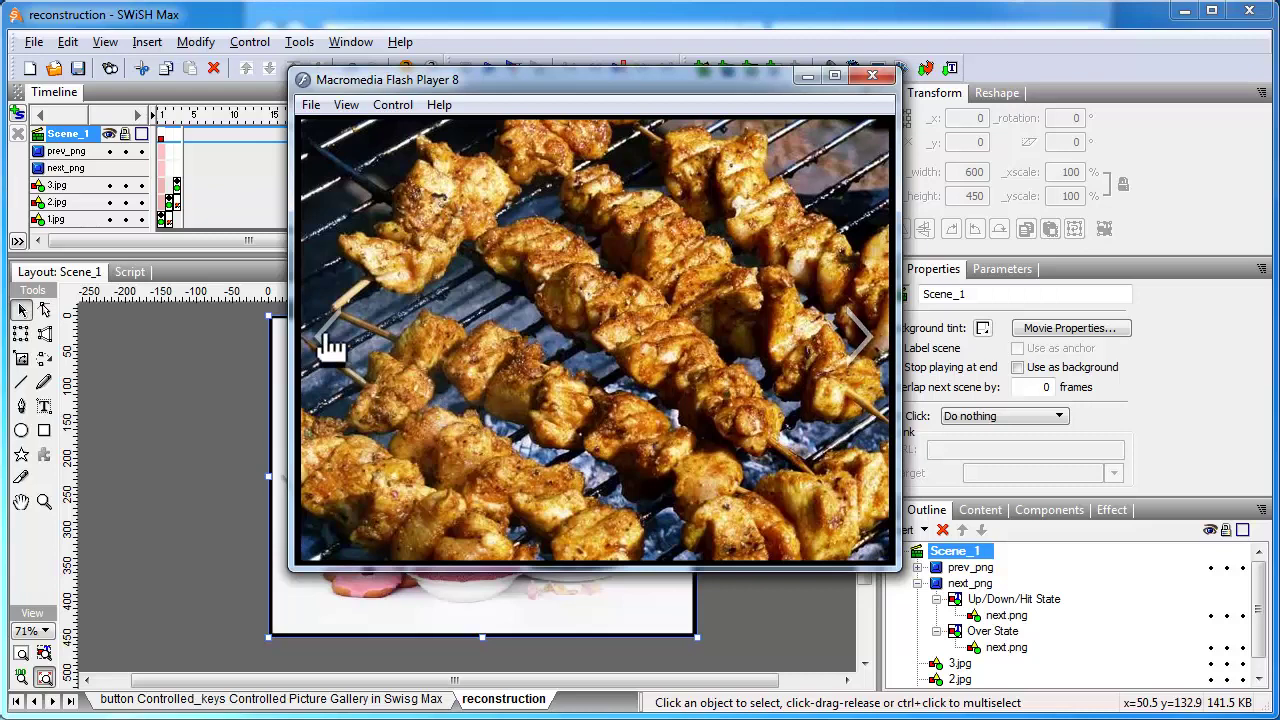
click(870, 75)
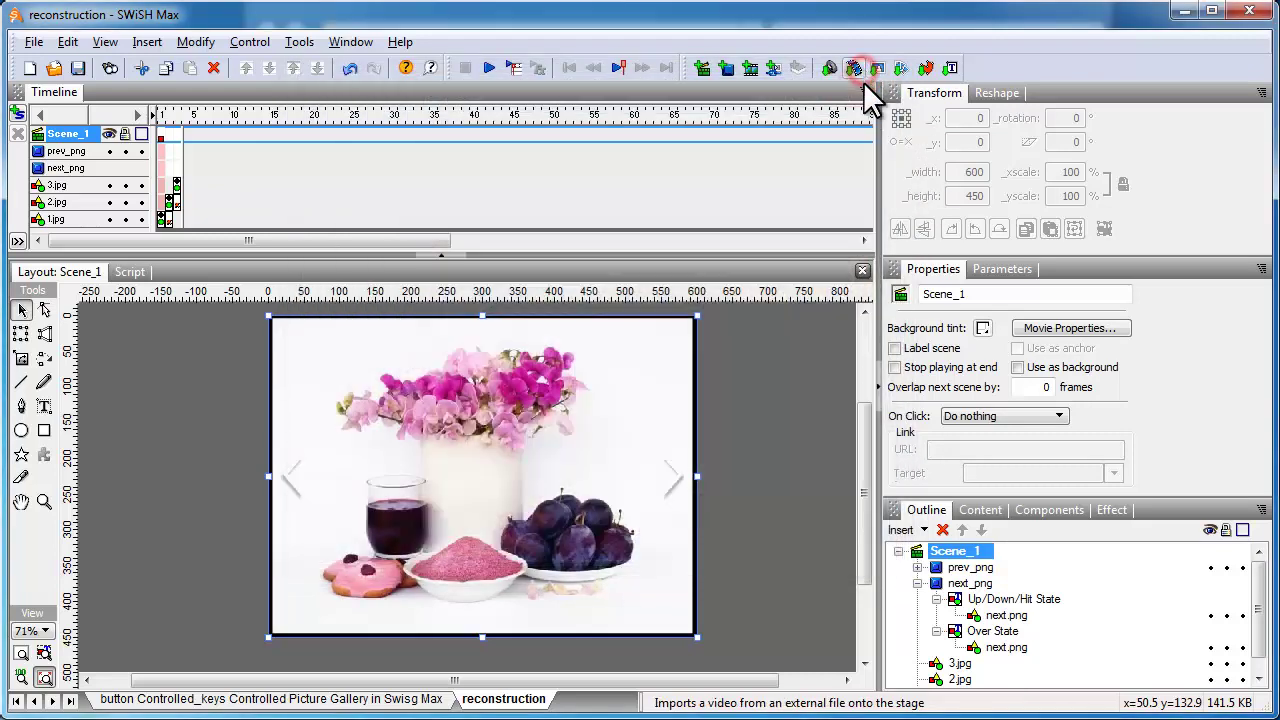
Inspect the image inside the prev_png button and give the button a separate over state
click(289, 480)
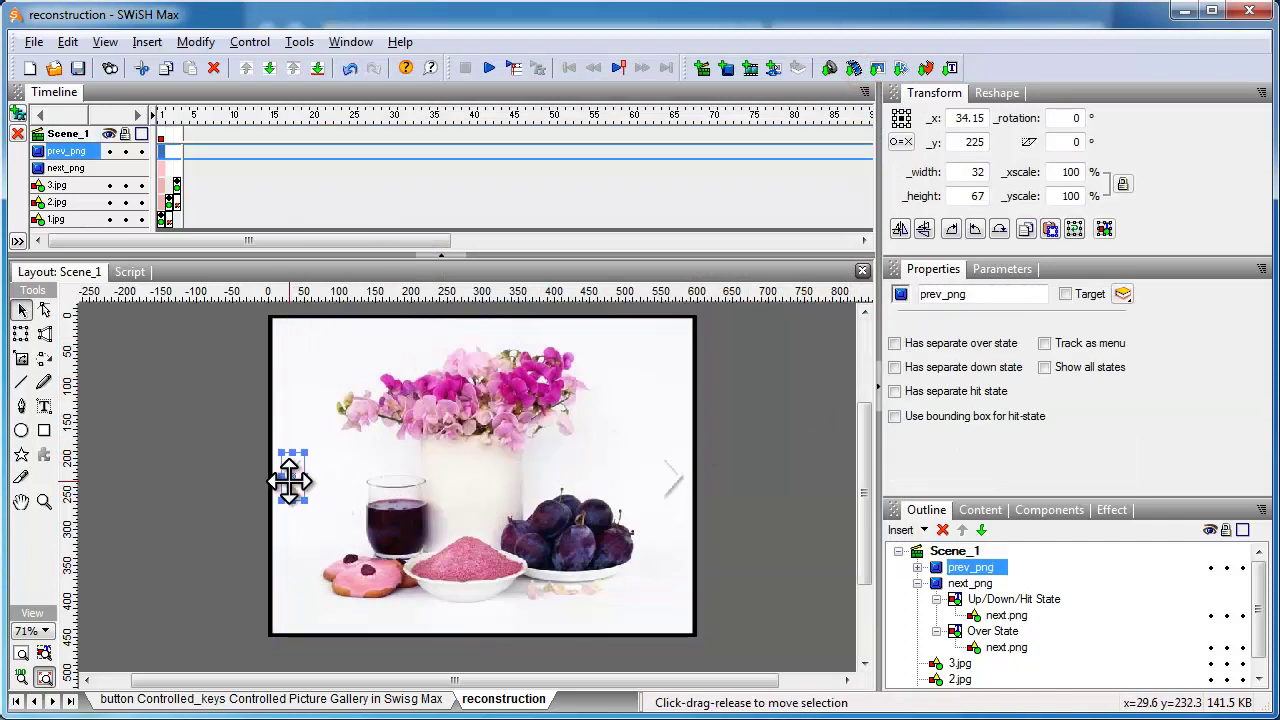
click(917, 567)
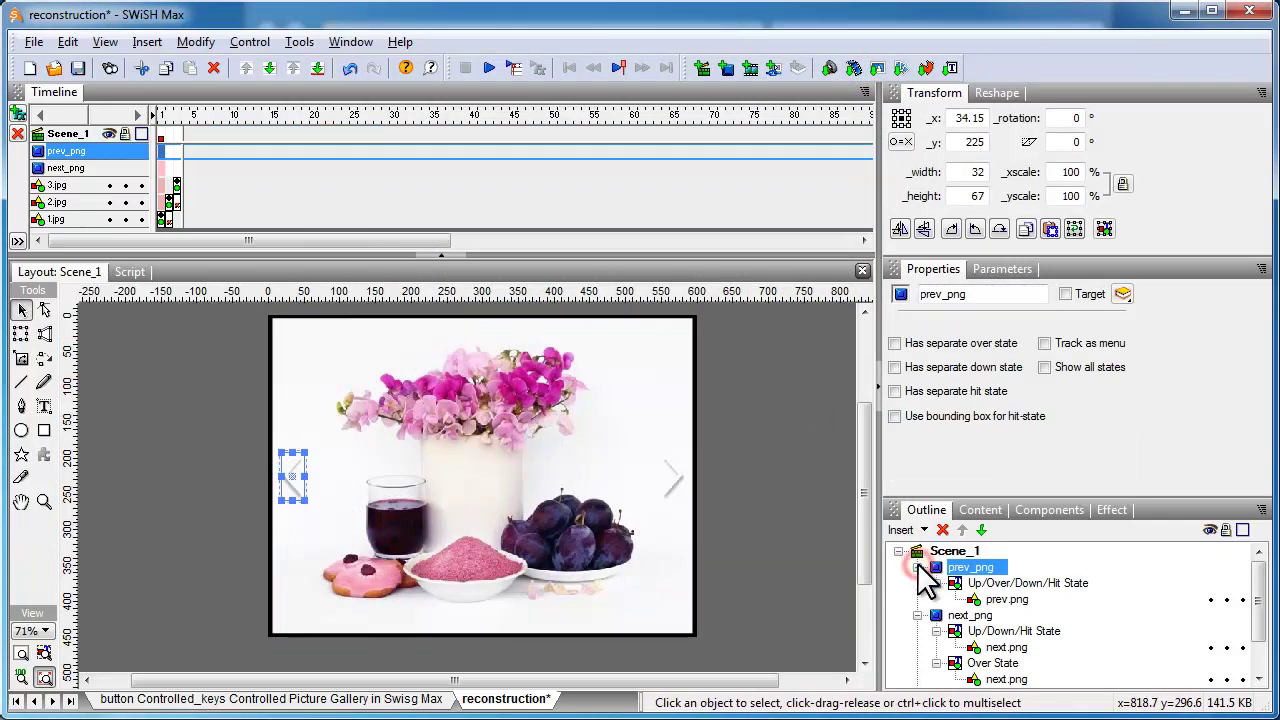
click(1012, 600)
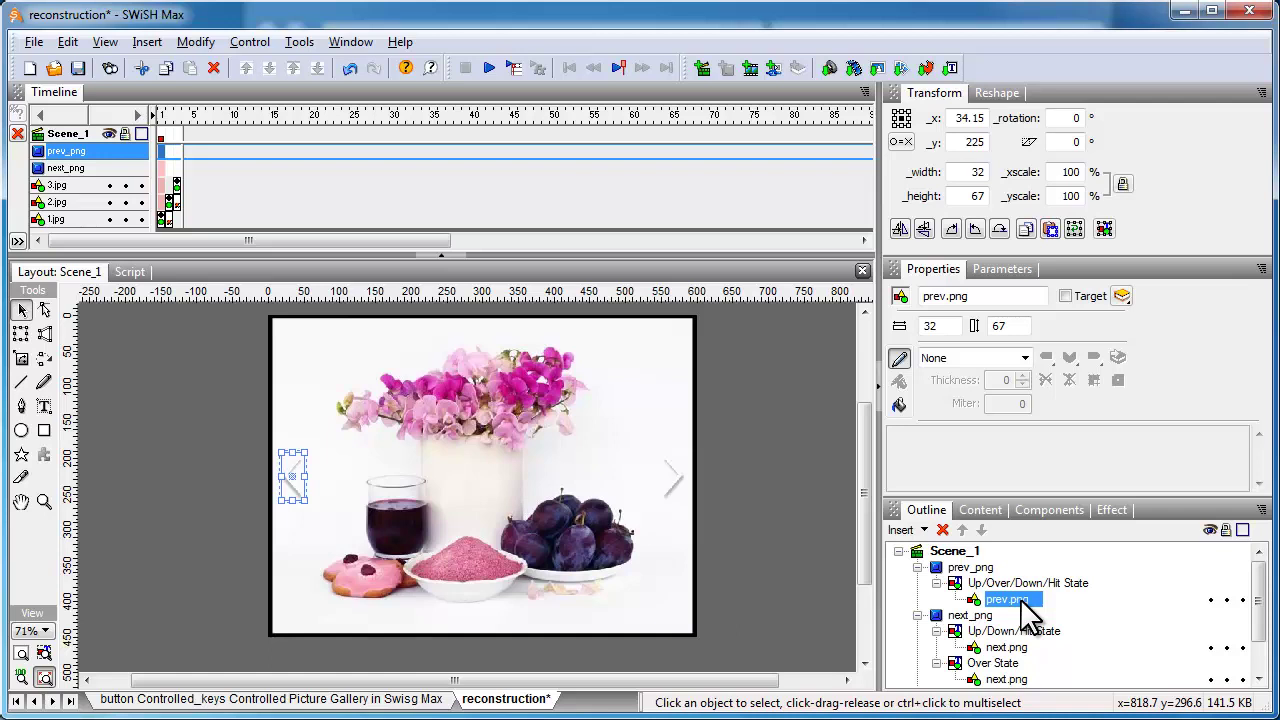
double_click(936, 568)
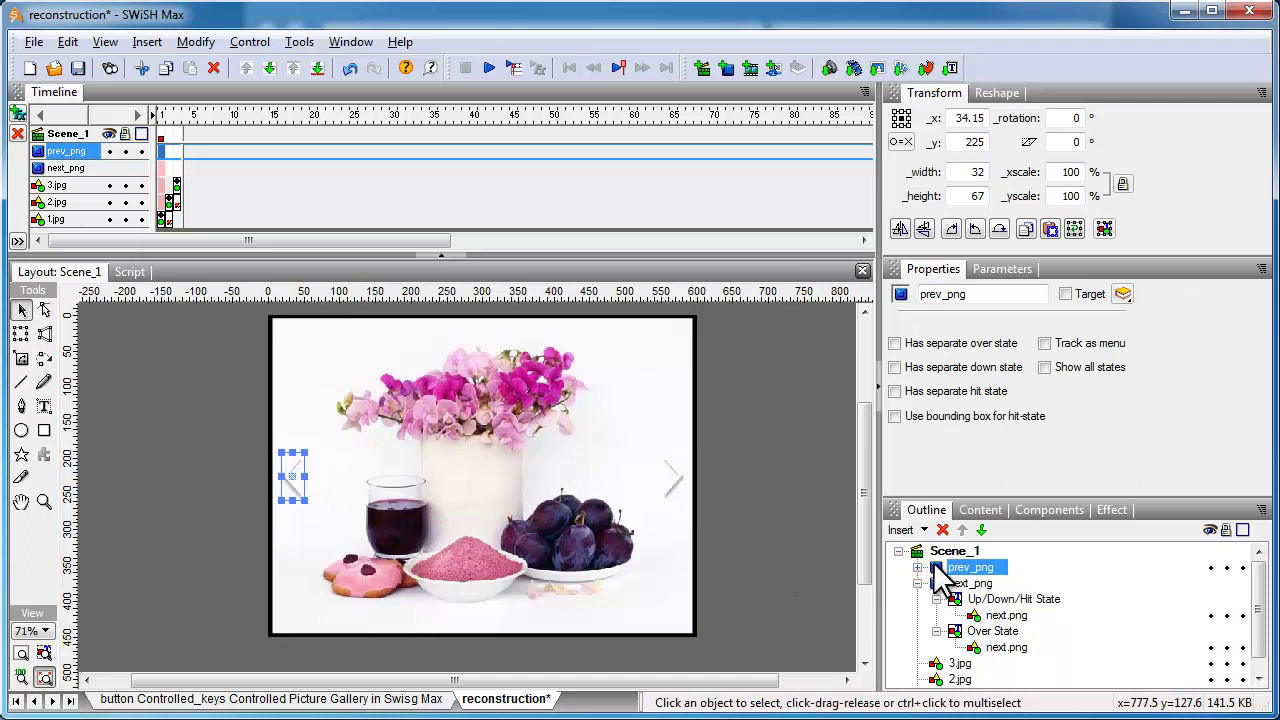
click(894, 343)
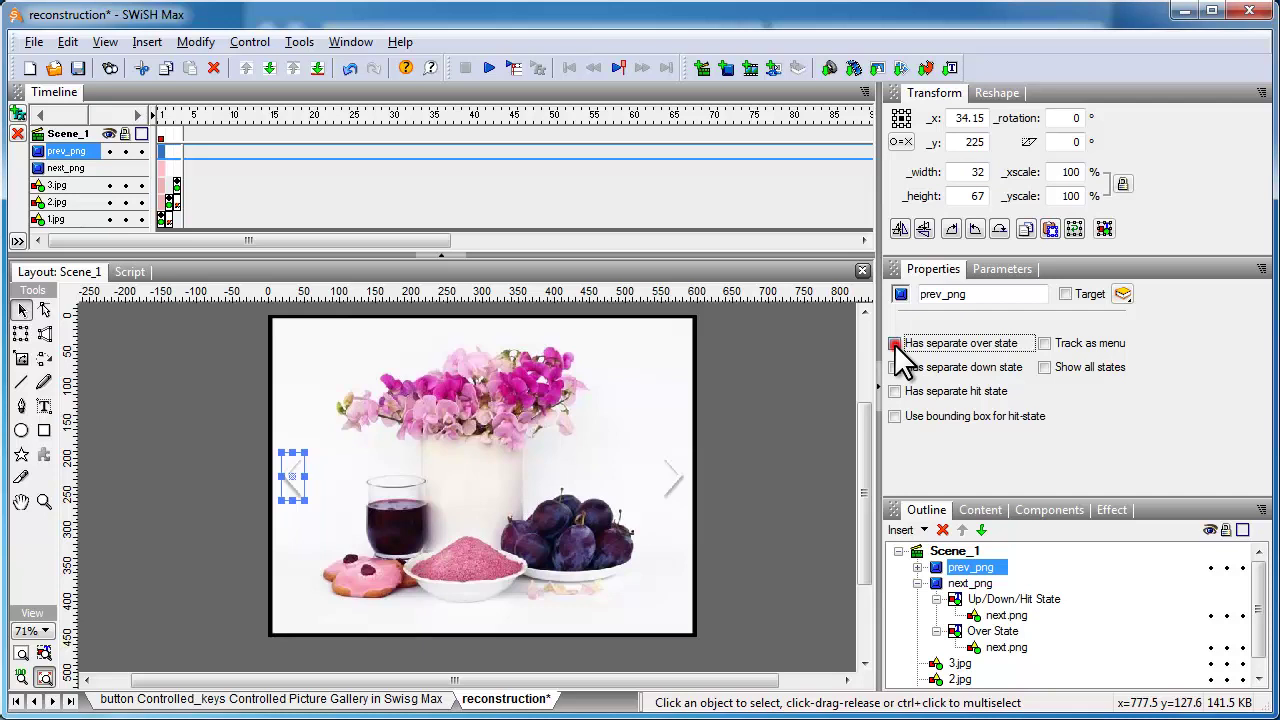
Expand the prev_png button and check the tint settings of the prev.png image in its Over State
click(918, 568)
click(1000, 615)
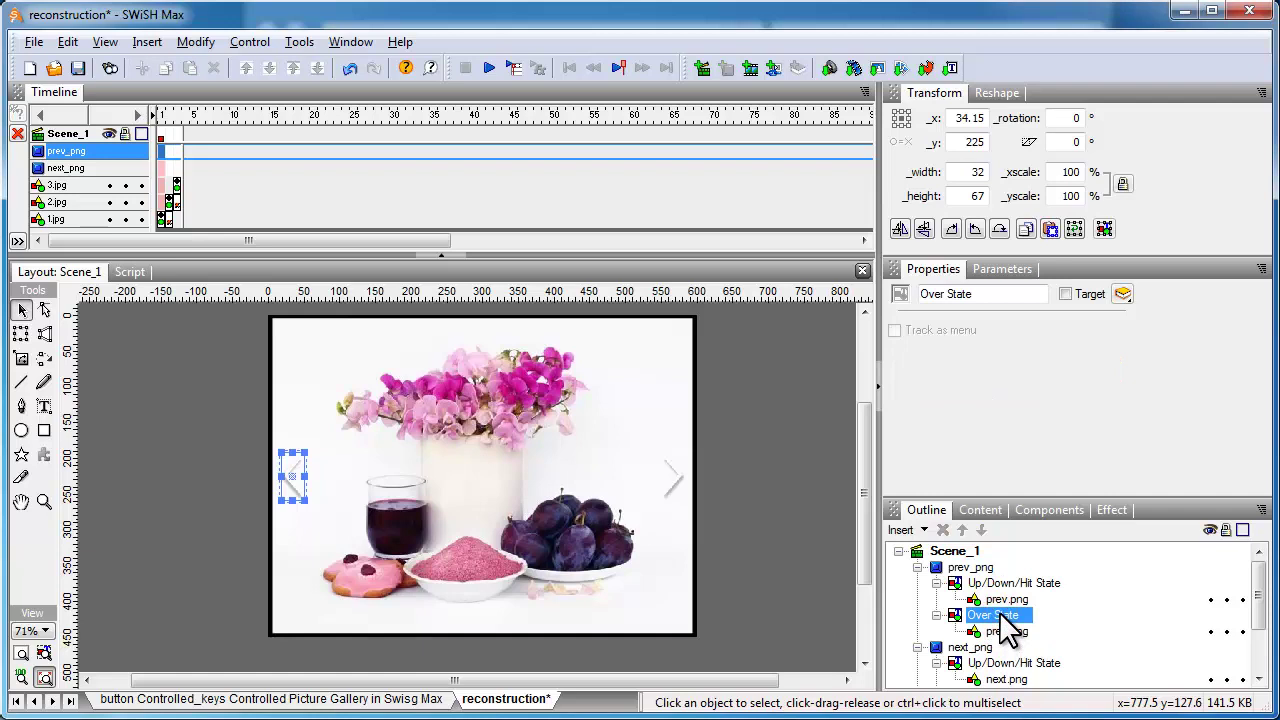
click(1003, 631)
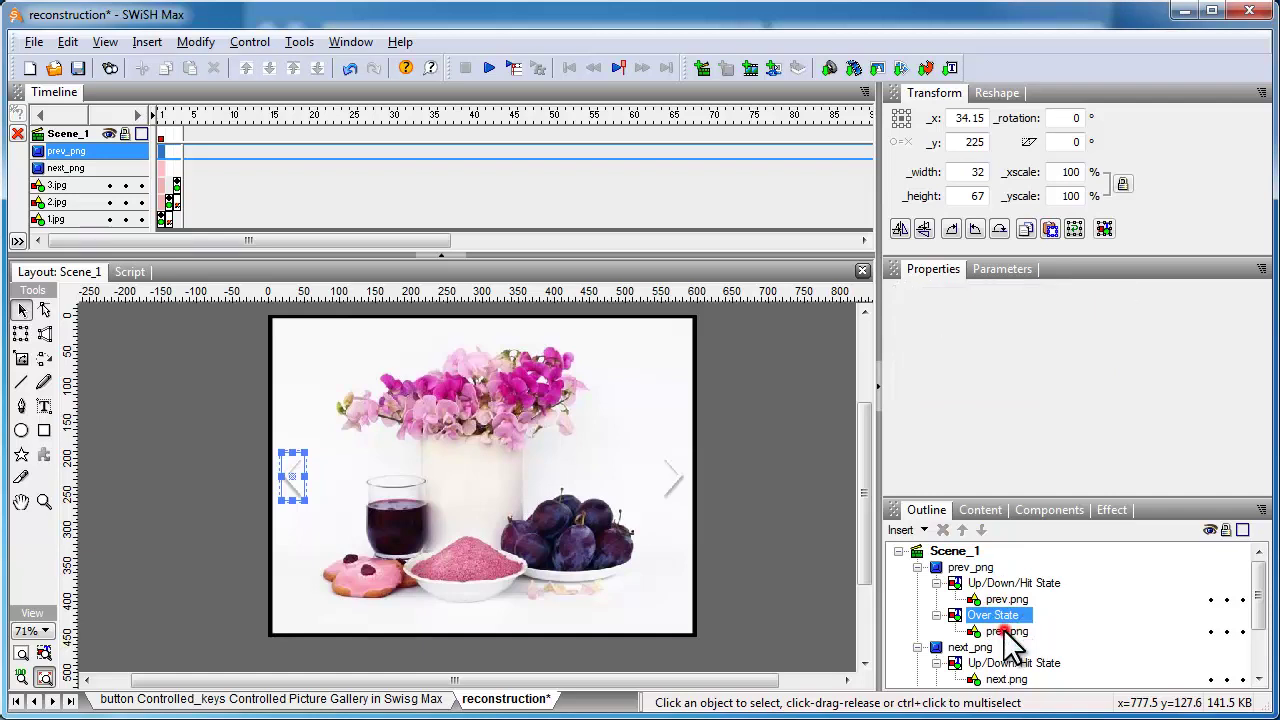
click(351, 41)
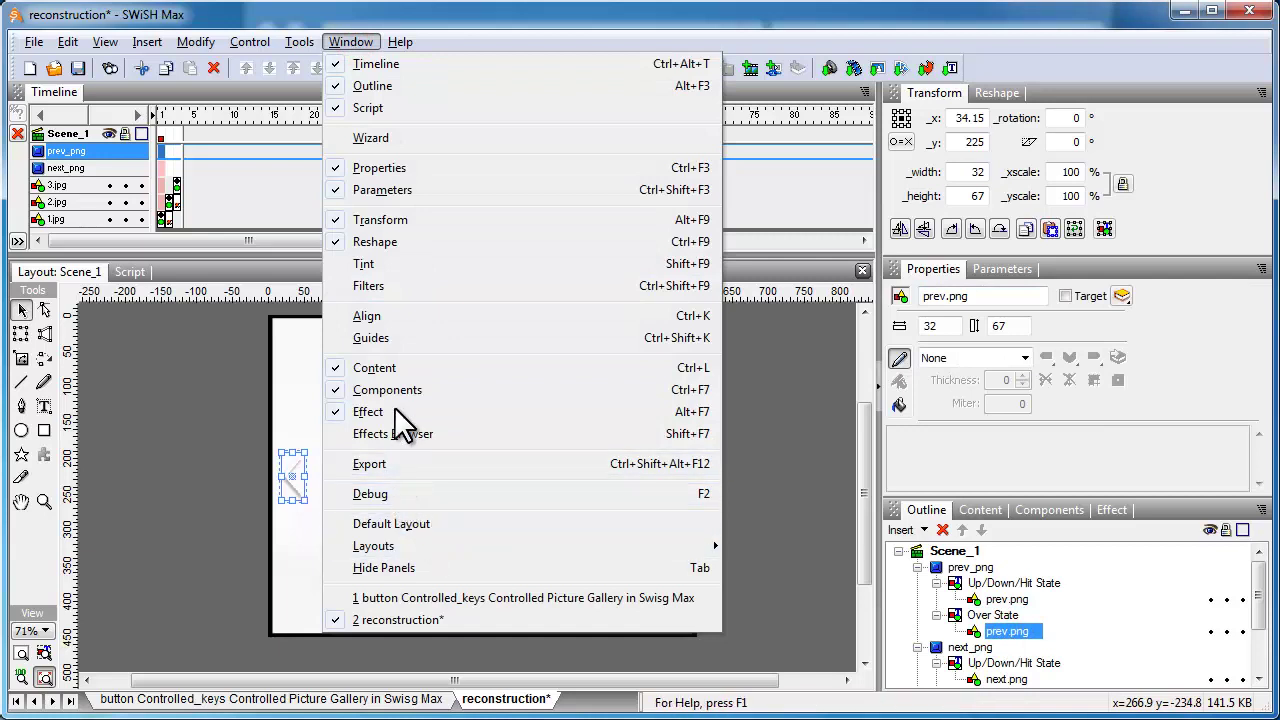
click(386, 264)
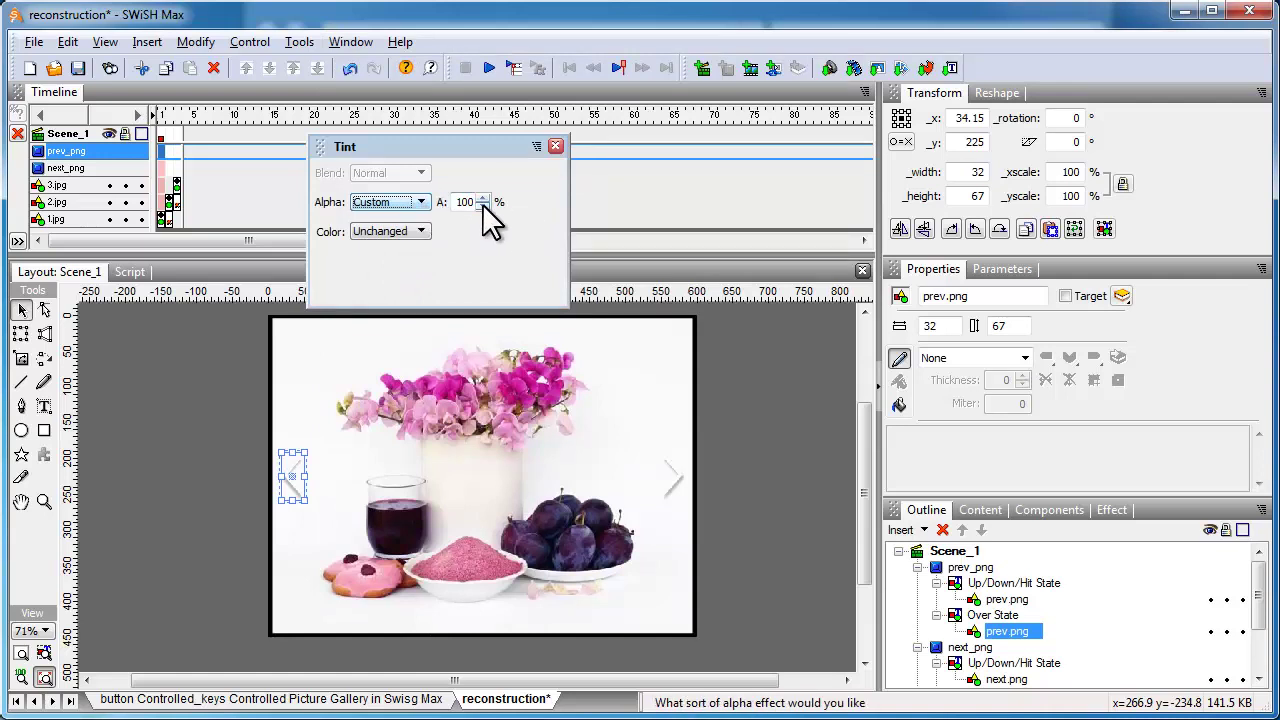
click(556, 146)
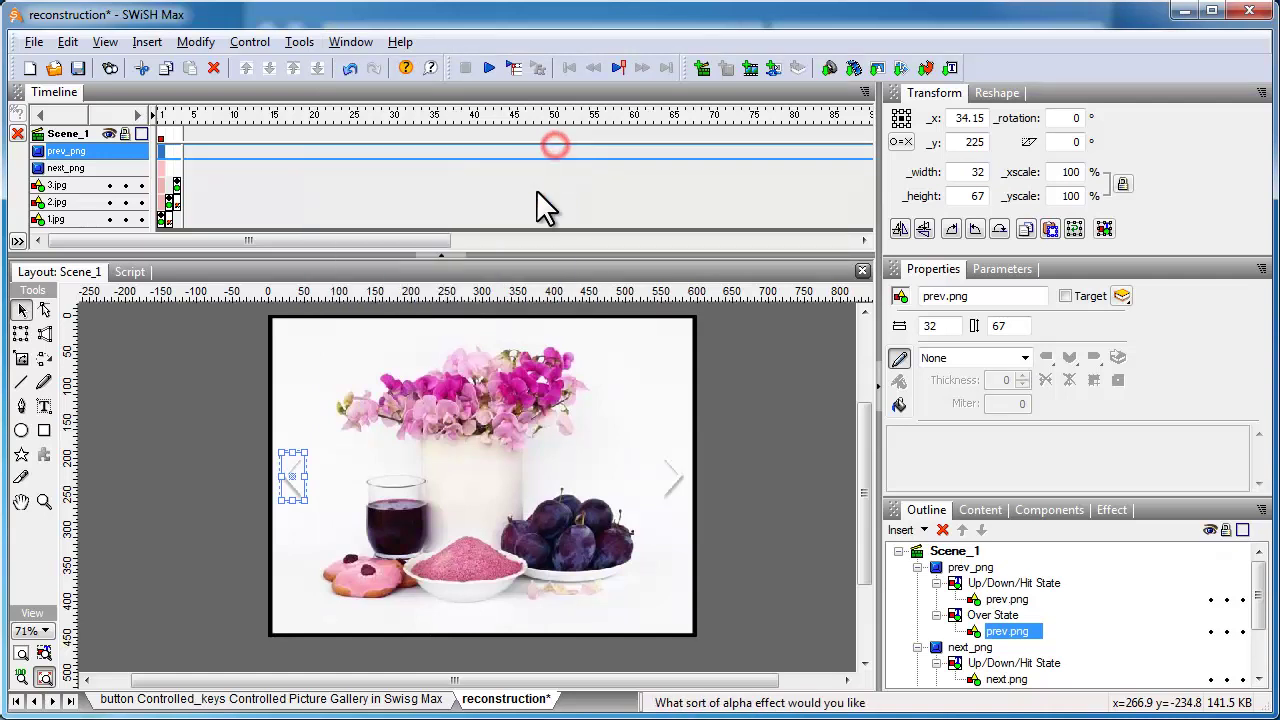
Save the movie, test it in Flash Player to check the previous arrow's over state, and close the player
click(77, 68)
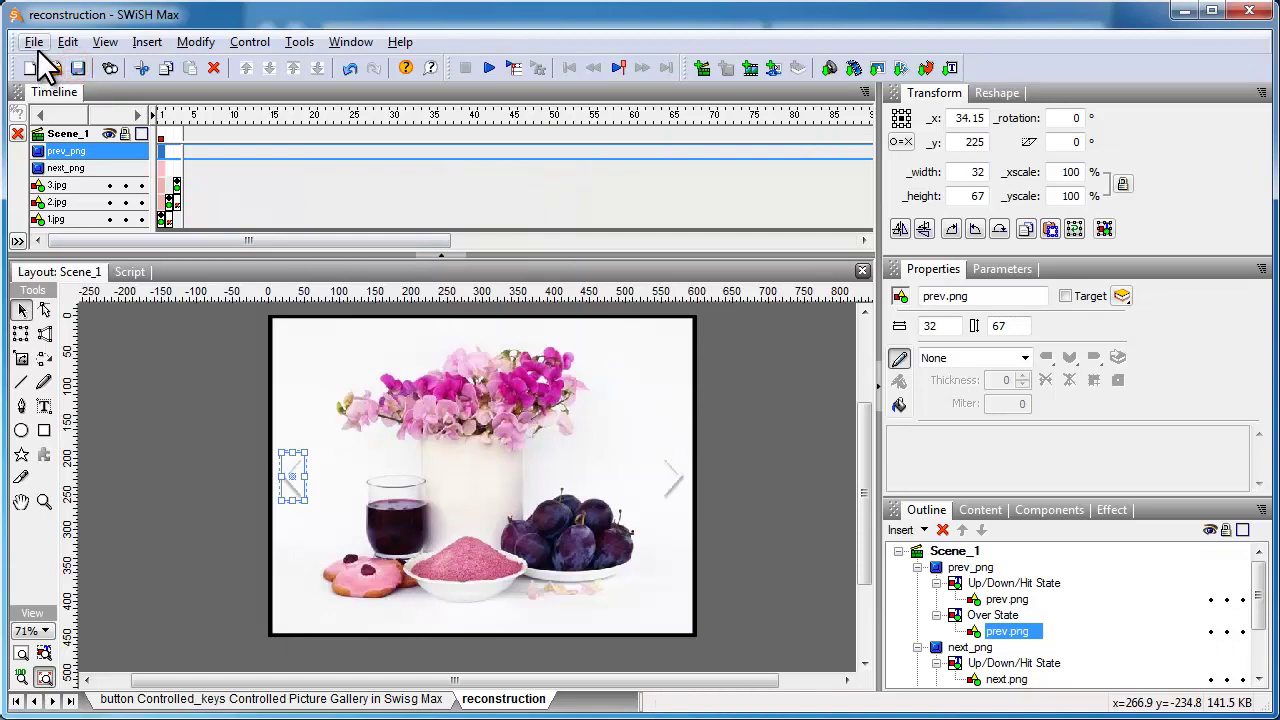
click(33, 42)
mouse_move(167, 480)
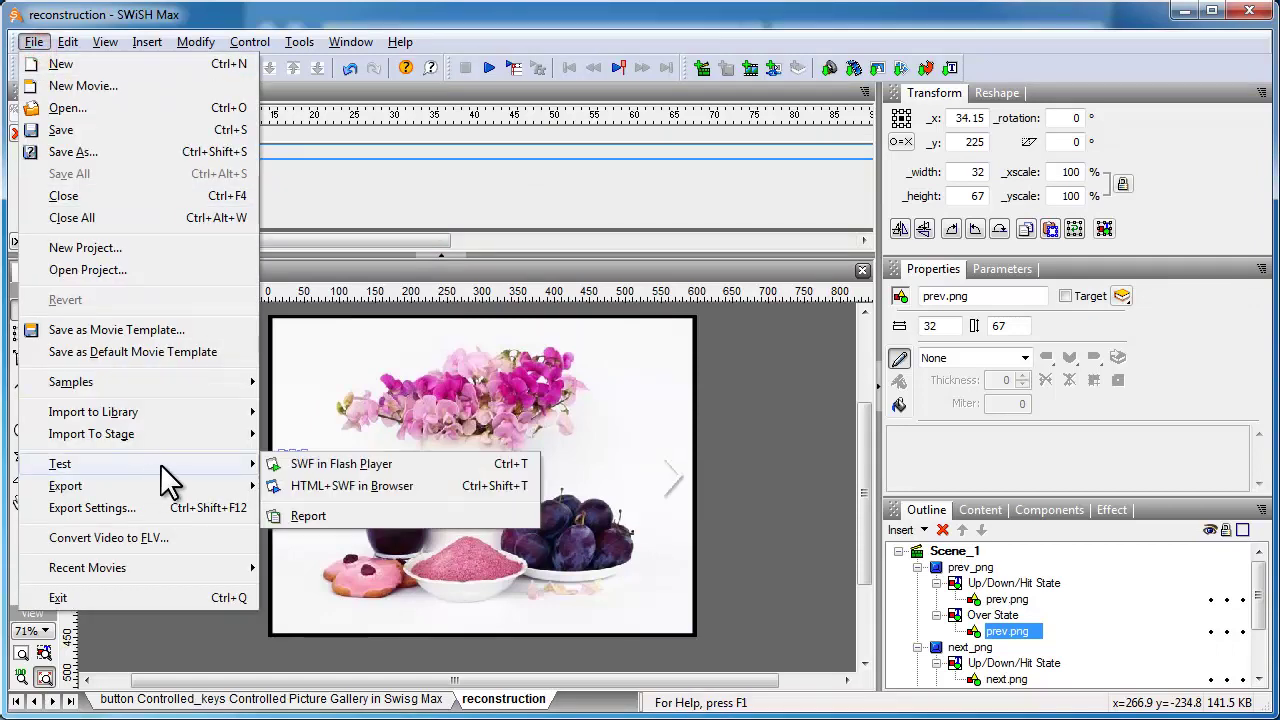
click(330, 465)
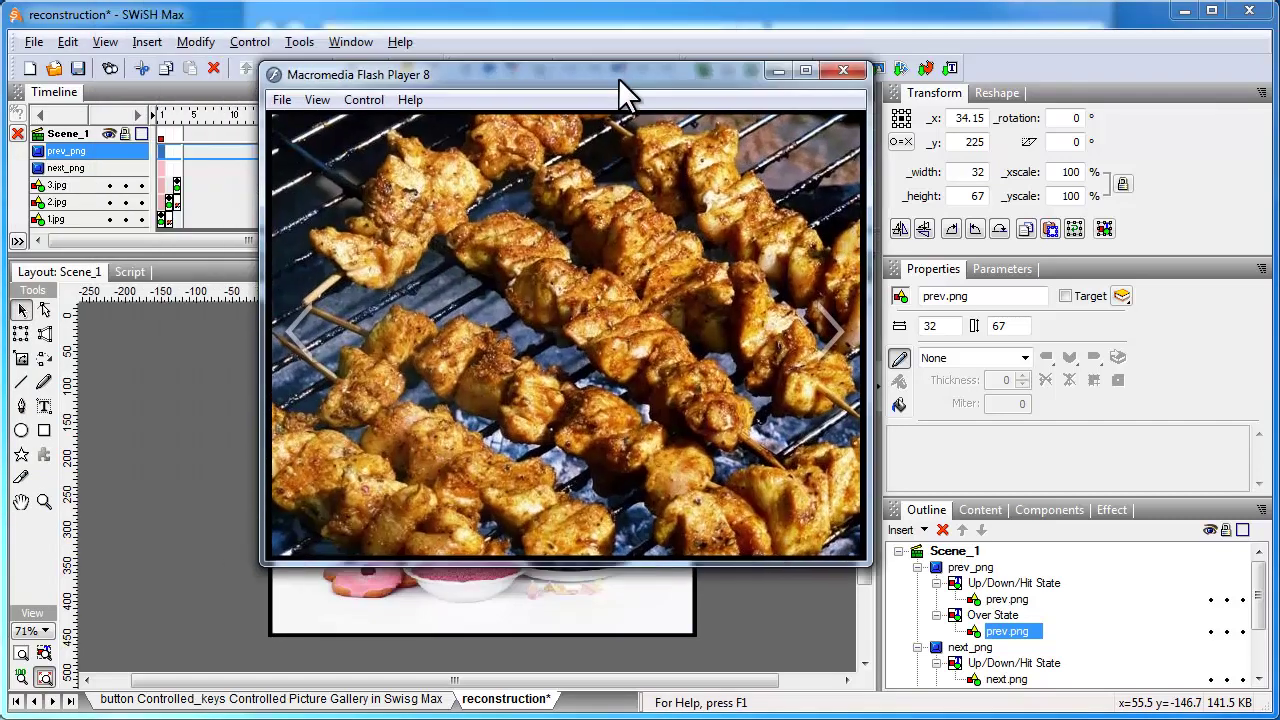
drag(618, 78, 638, 86)
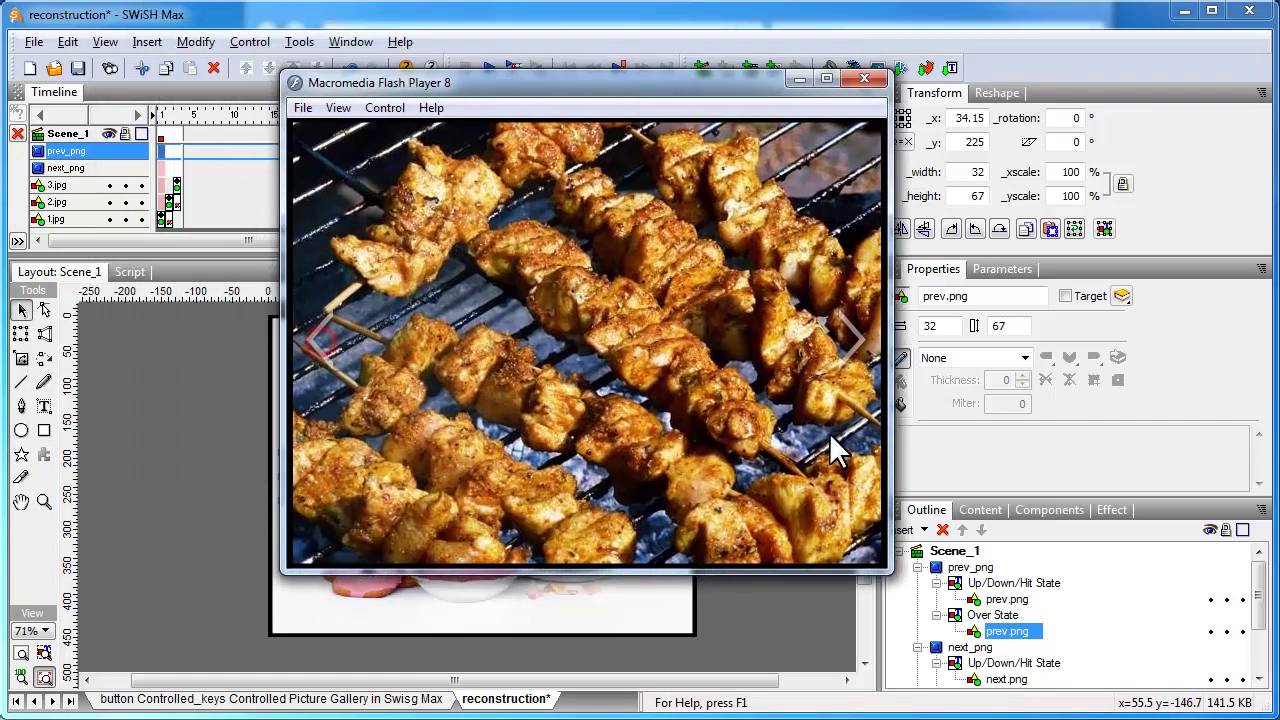
click(864, 79)
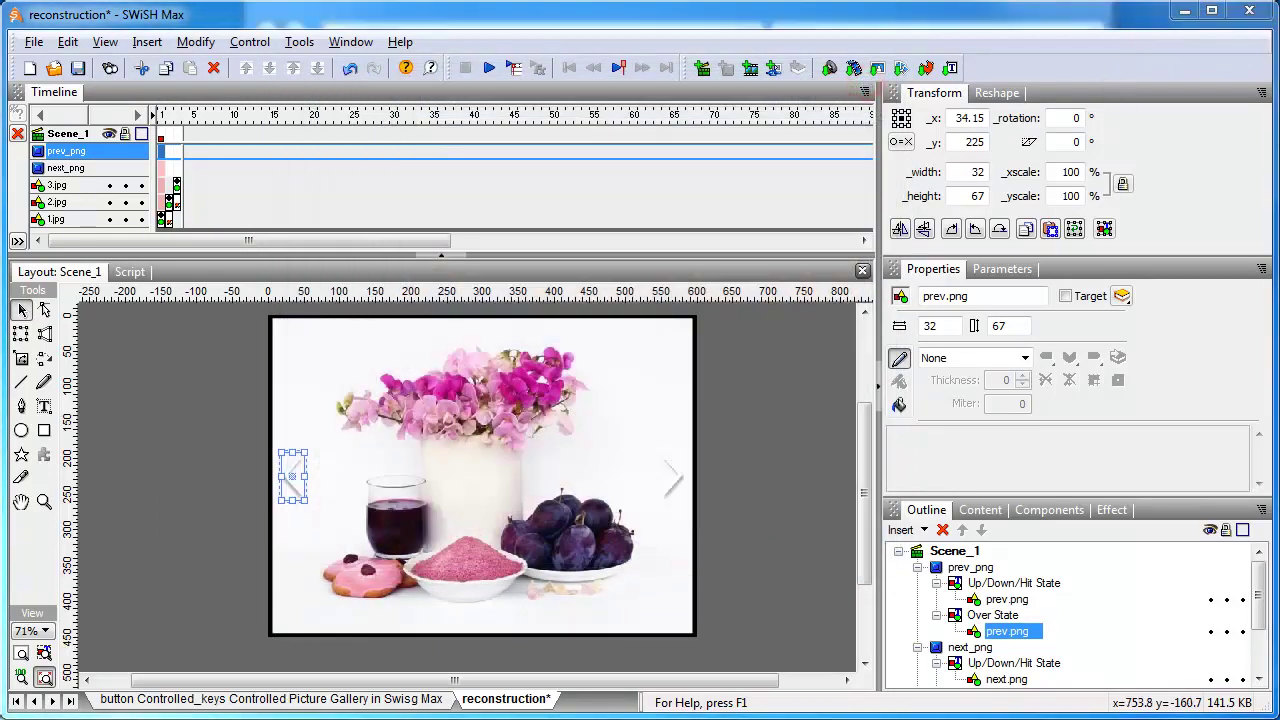
Set the alpha of the prev.png image in the prev_png button's Up/Down/Hit State to 50% and check the Over State image's alpha
click(1007, 599)
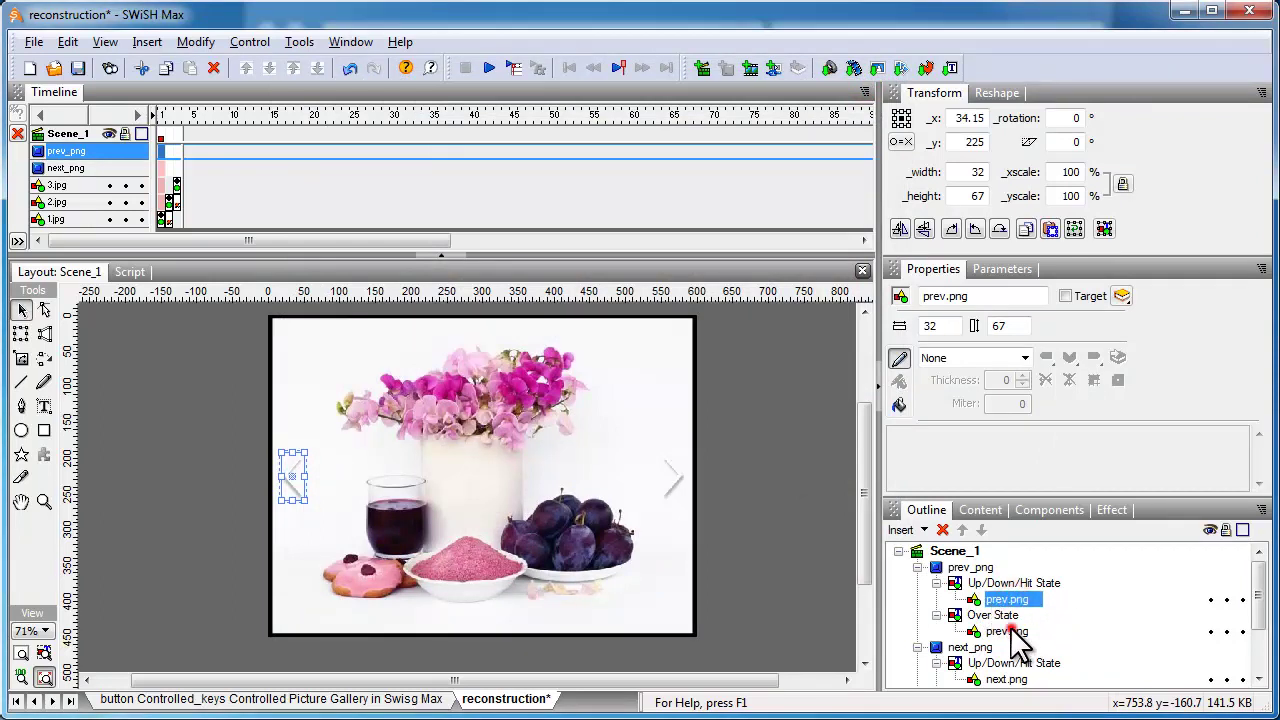
click(1009, 629)
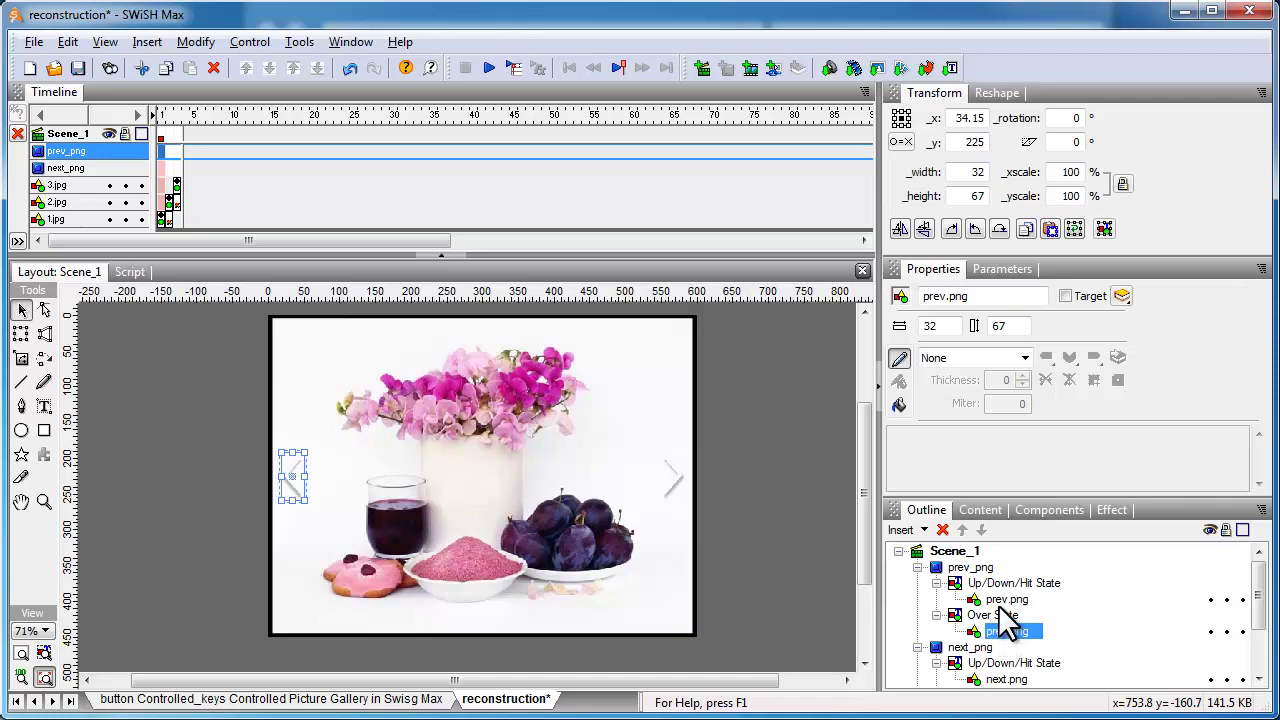
click(1002, 599)
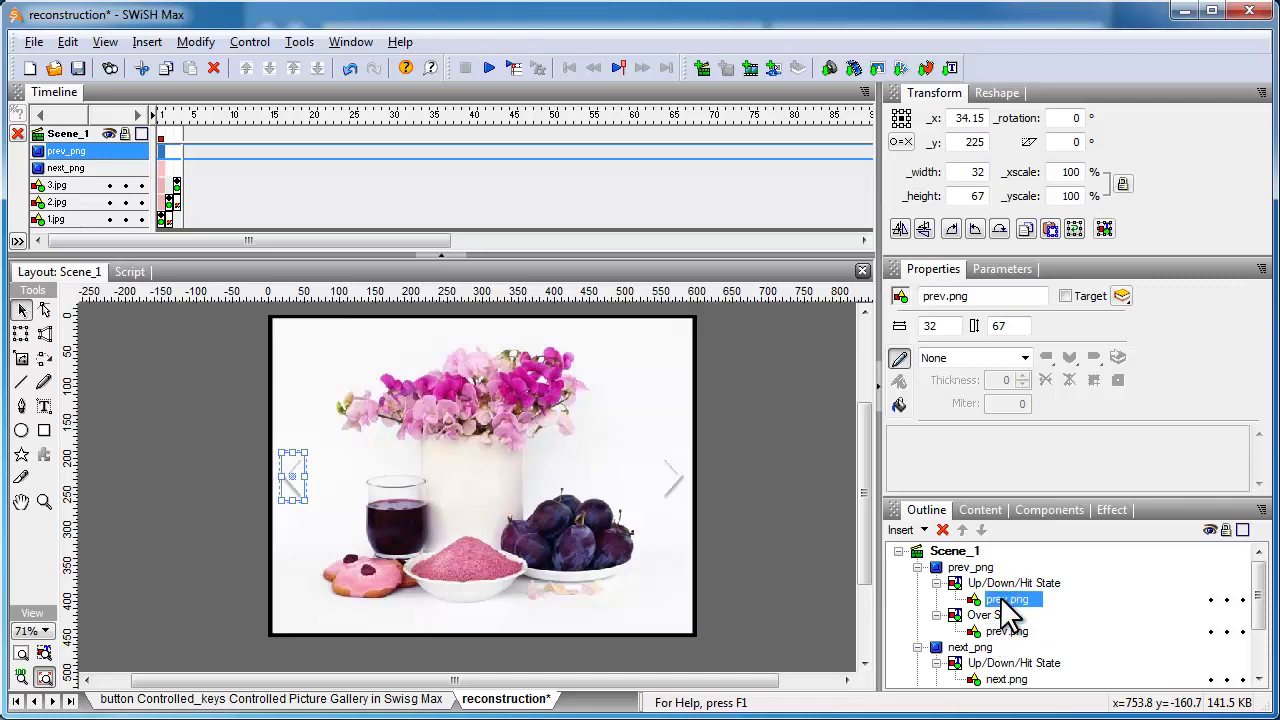
click(349, 40)
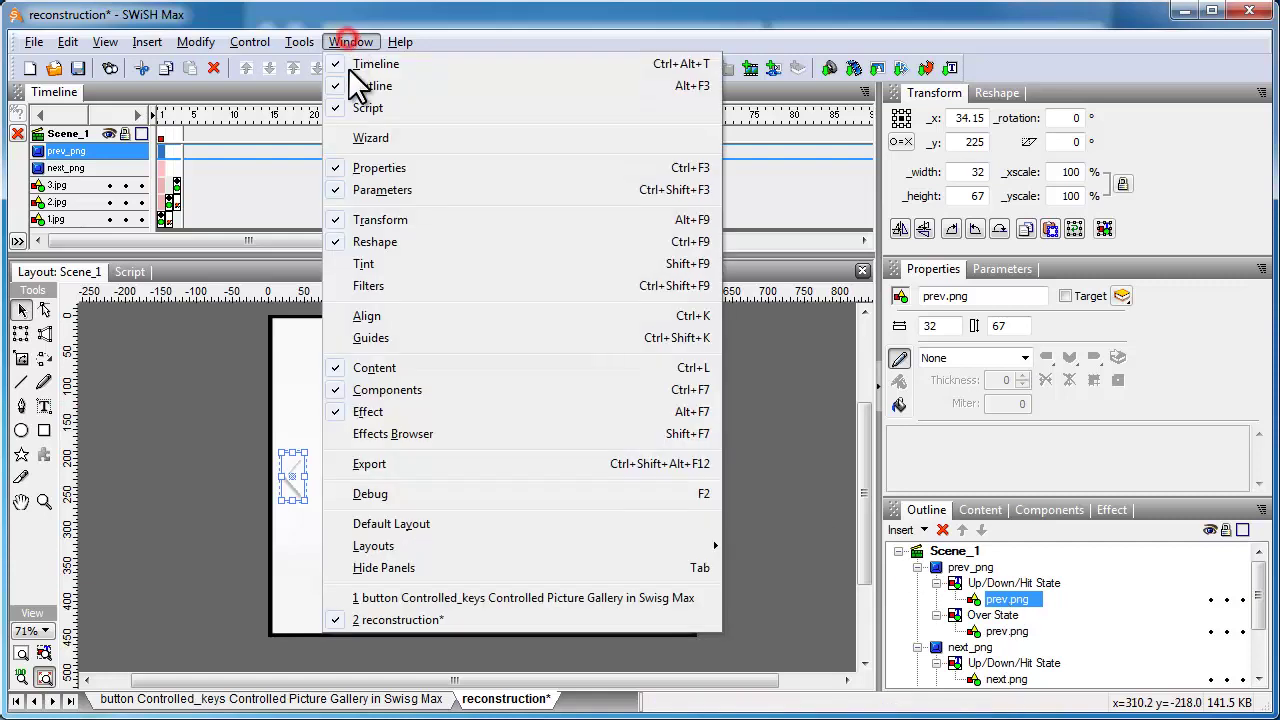
click(392, 263)
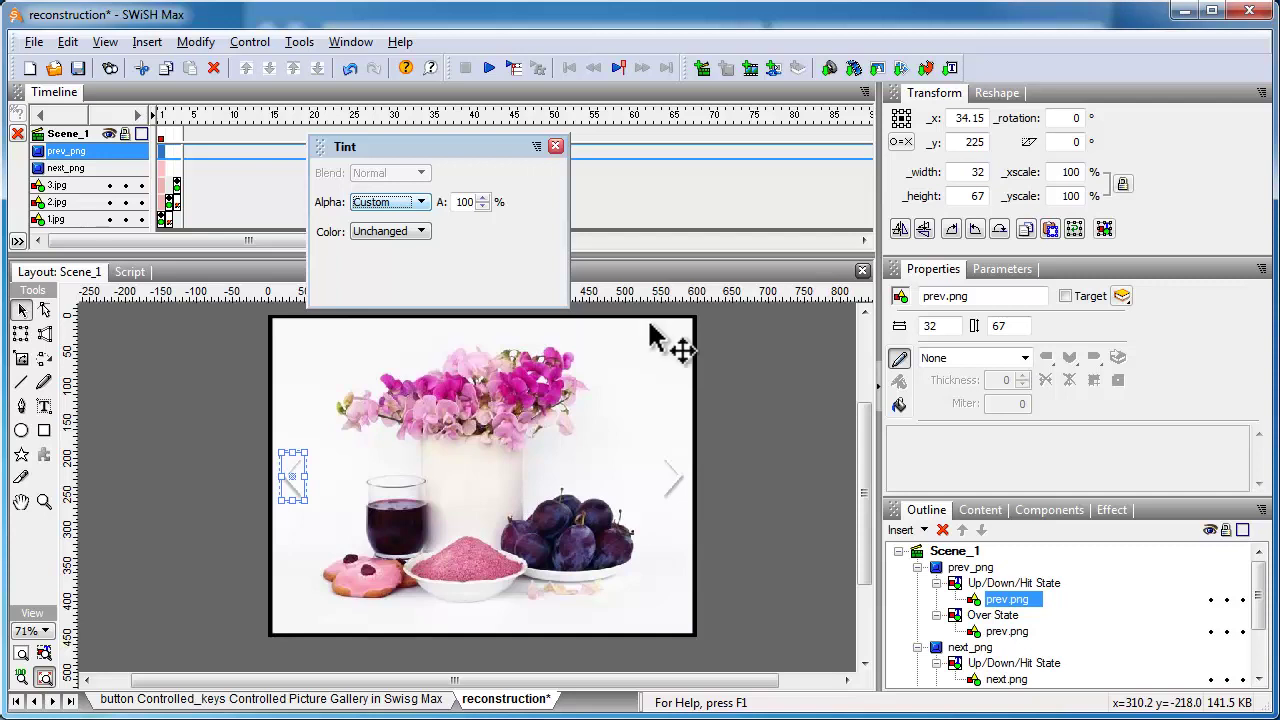
double_click(463, 201)
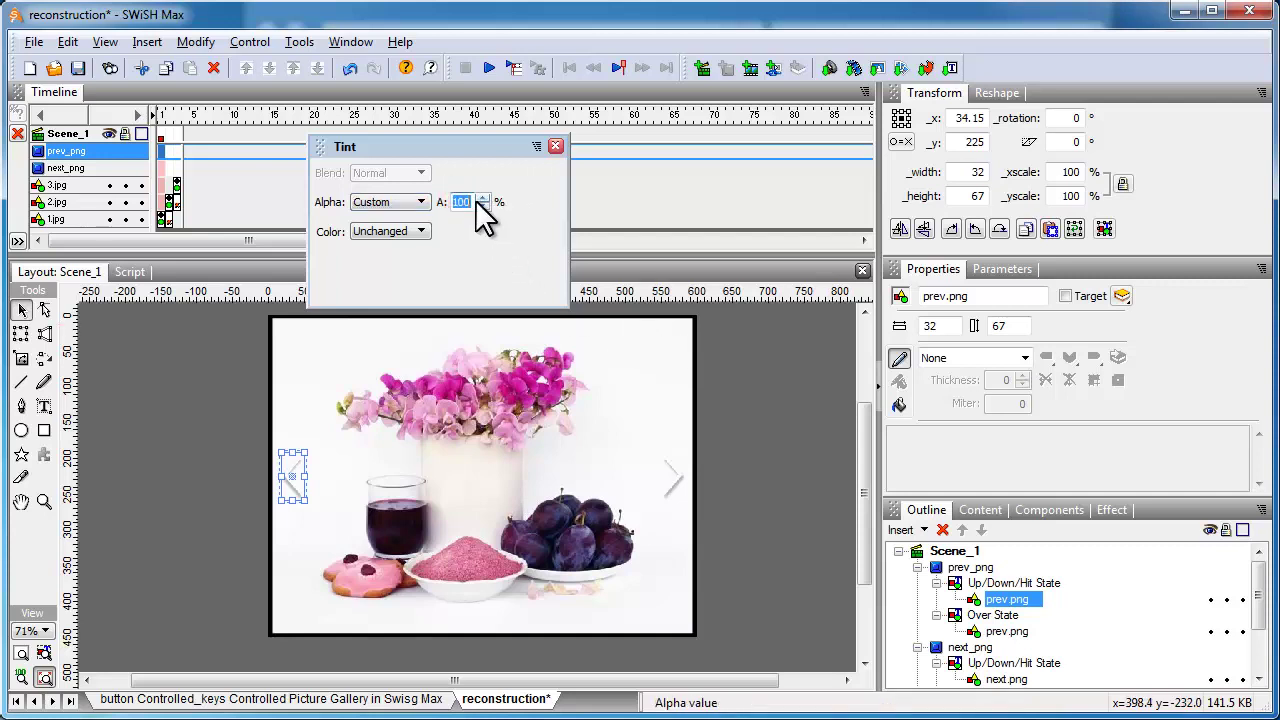
text(50)
click(1003, 631)
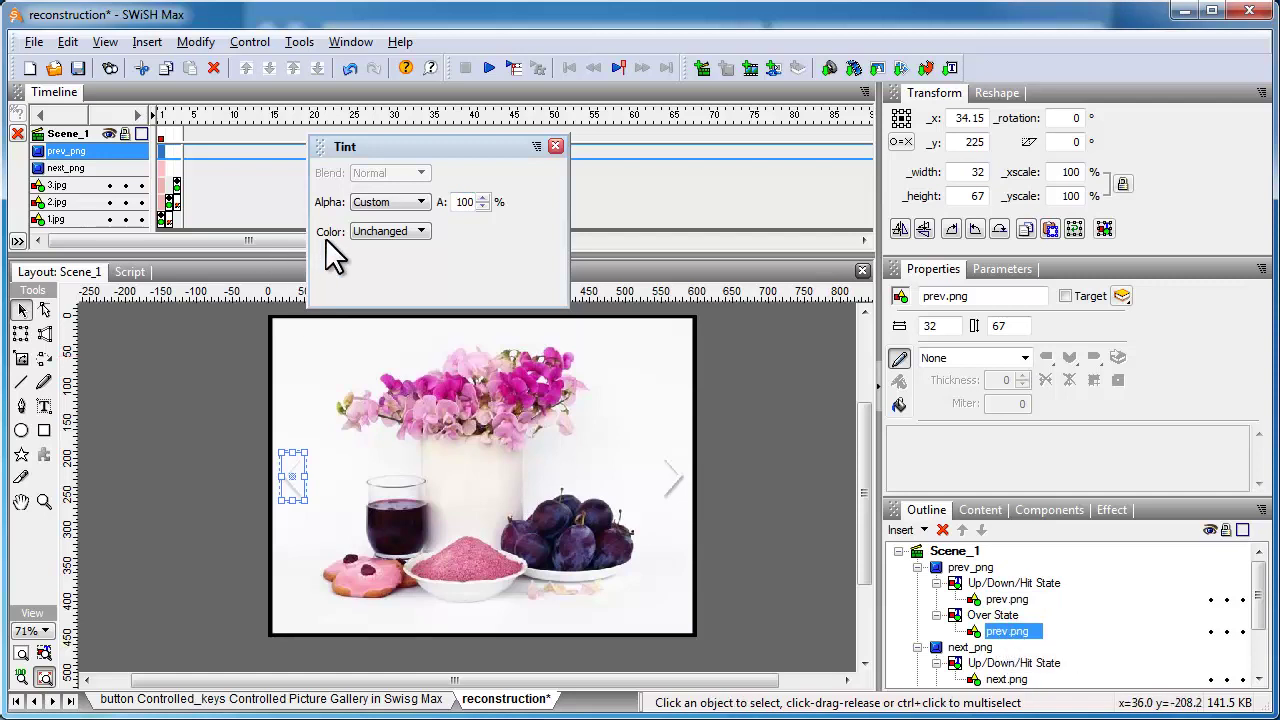
Close the tint settings, save the movie and check the previous arrow's semi-transparent and over states in Flash Player, then deselect the image
click(555, 146)
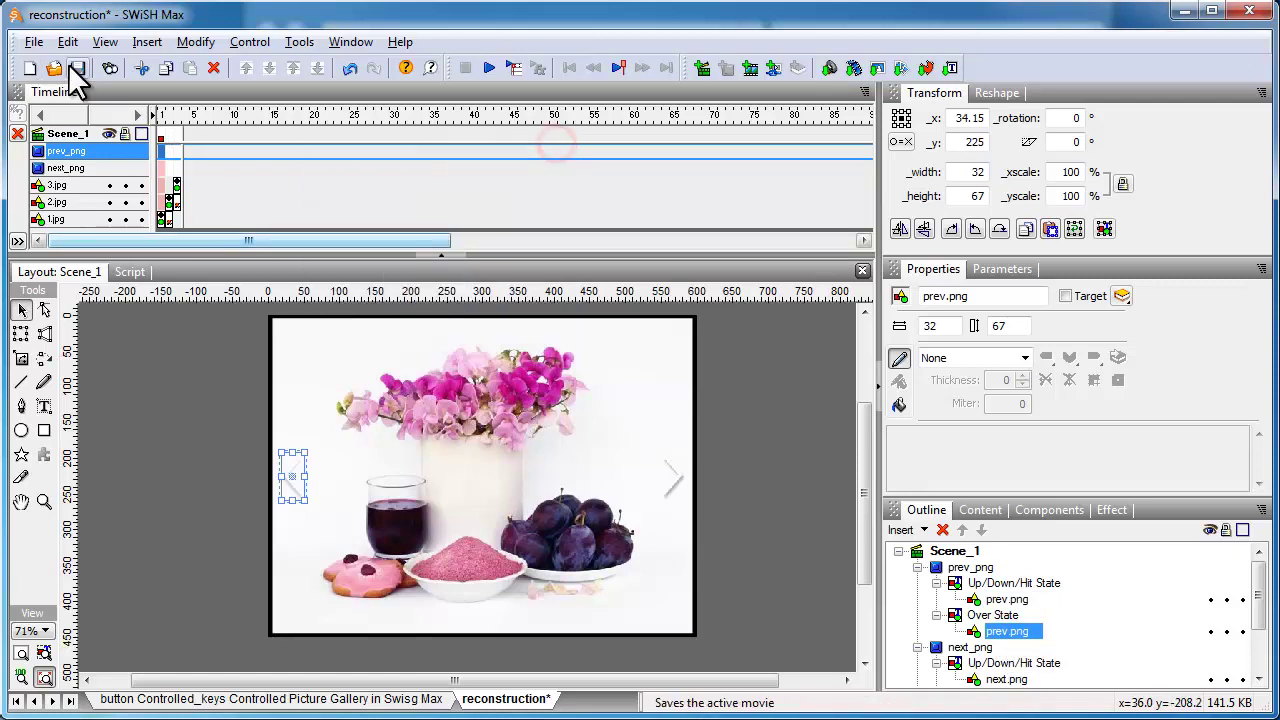
click(74, 68)
click(33, 41)
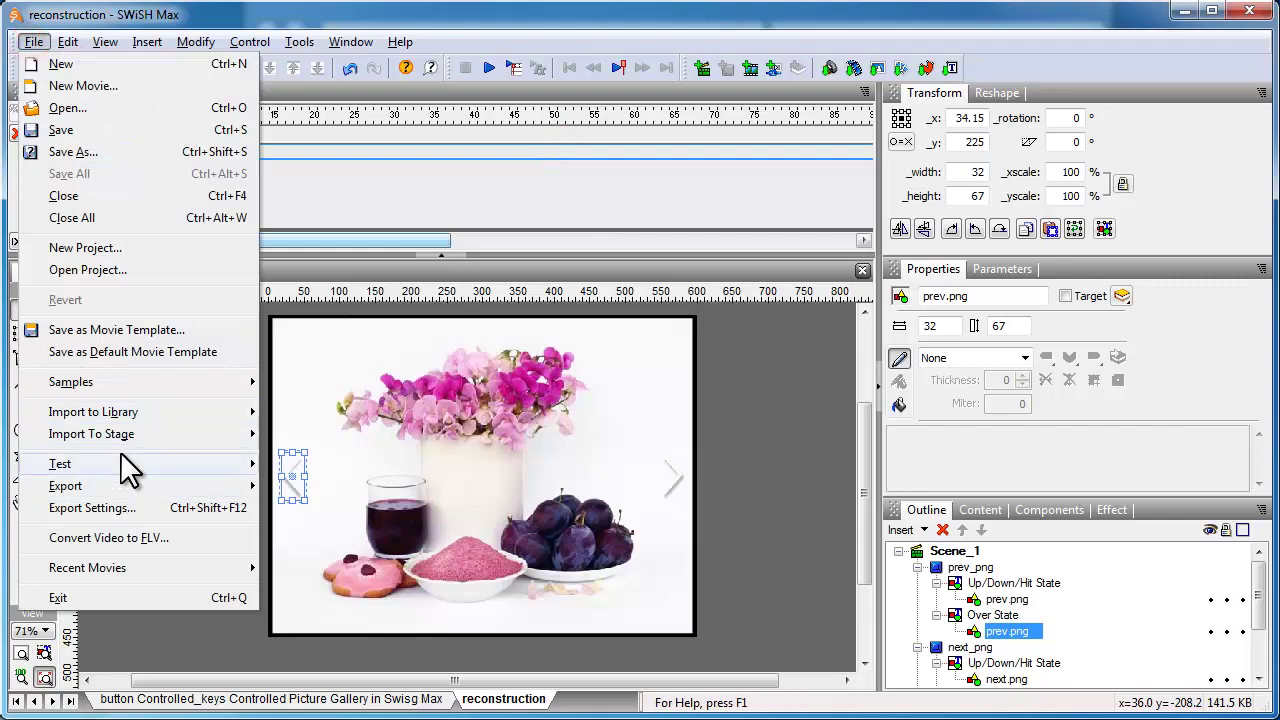
mouse_move(122, 460)
click(335, 463)
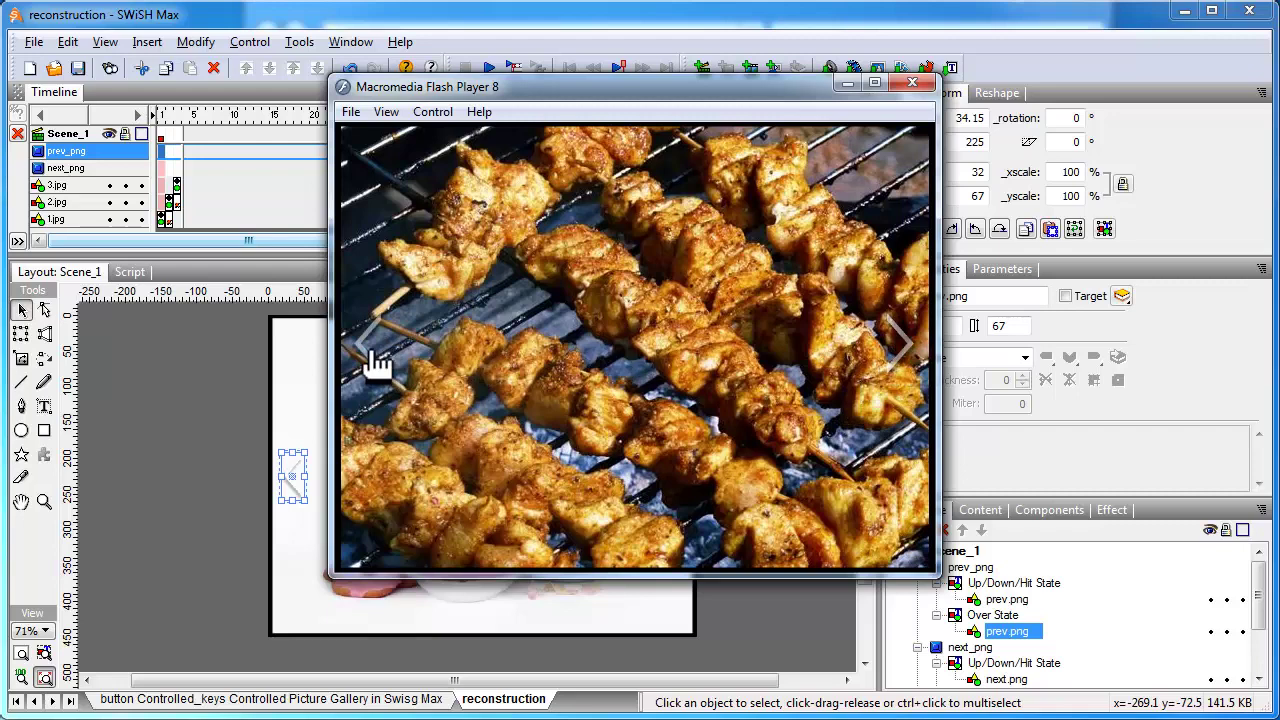
click(912, 83)
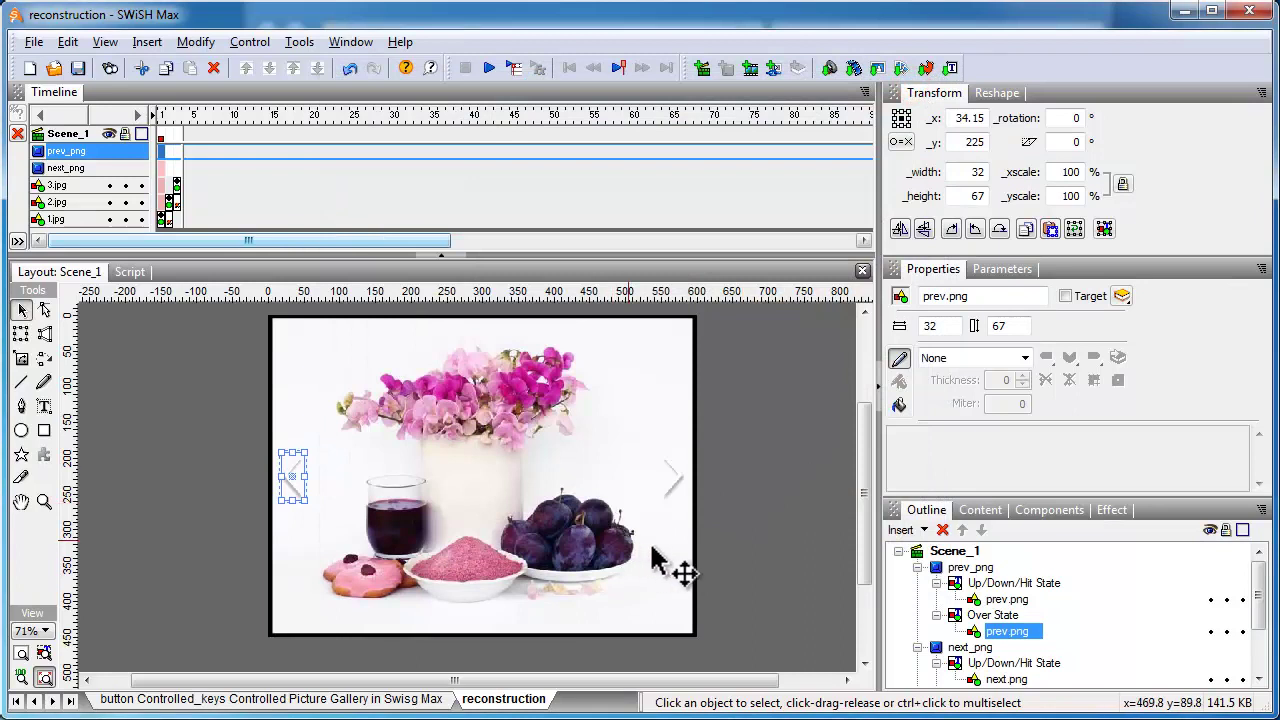
click(760, 532)
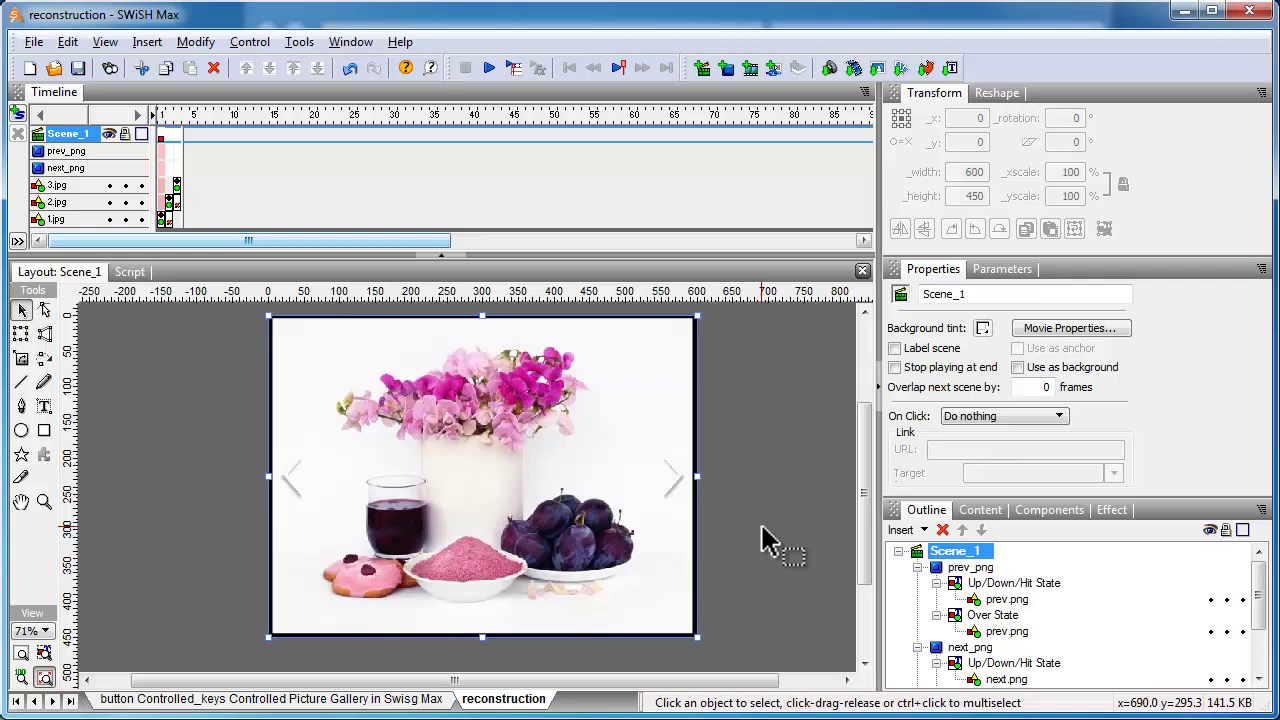
Open the finished button Controlled_keys gallery movie from the sm4 folder and close it, keeping only reconstruction open
click(1188, 14)
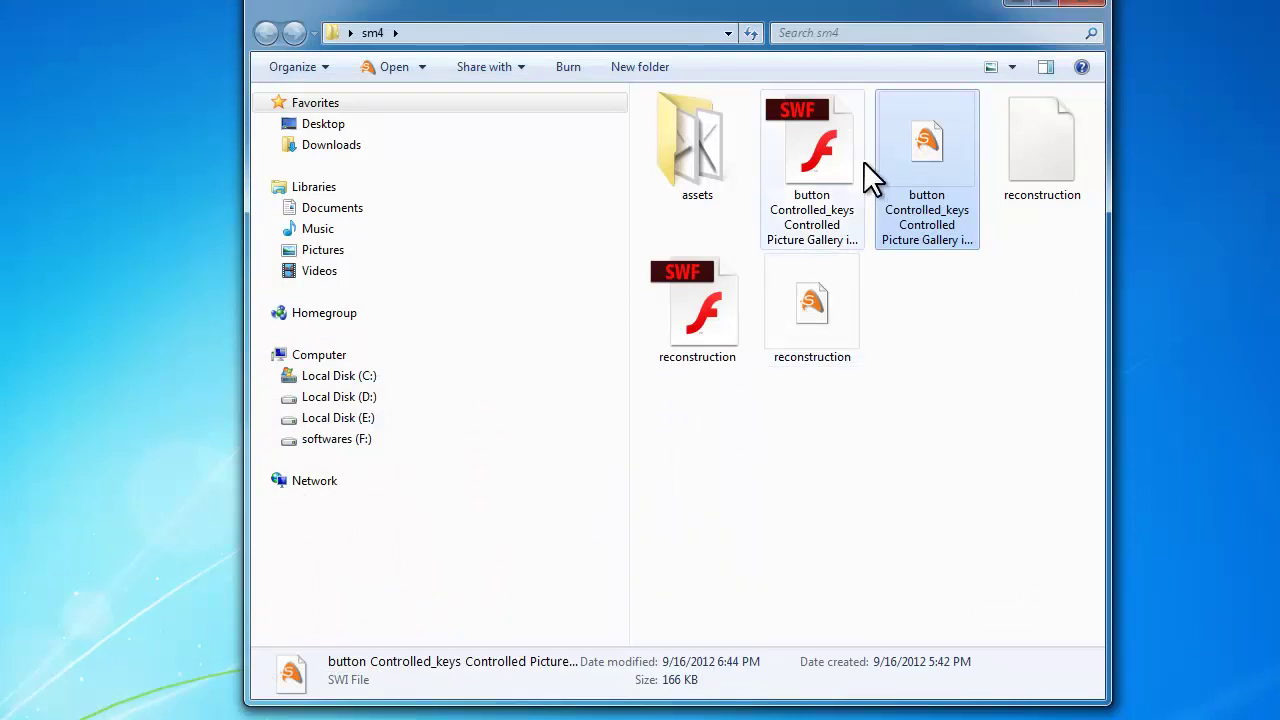
click(844, 160)
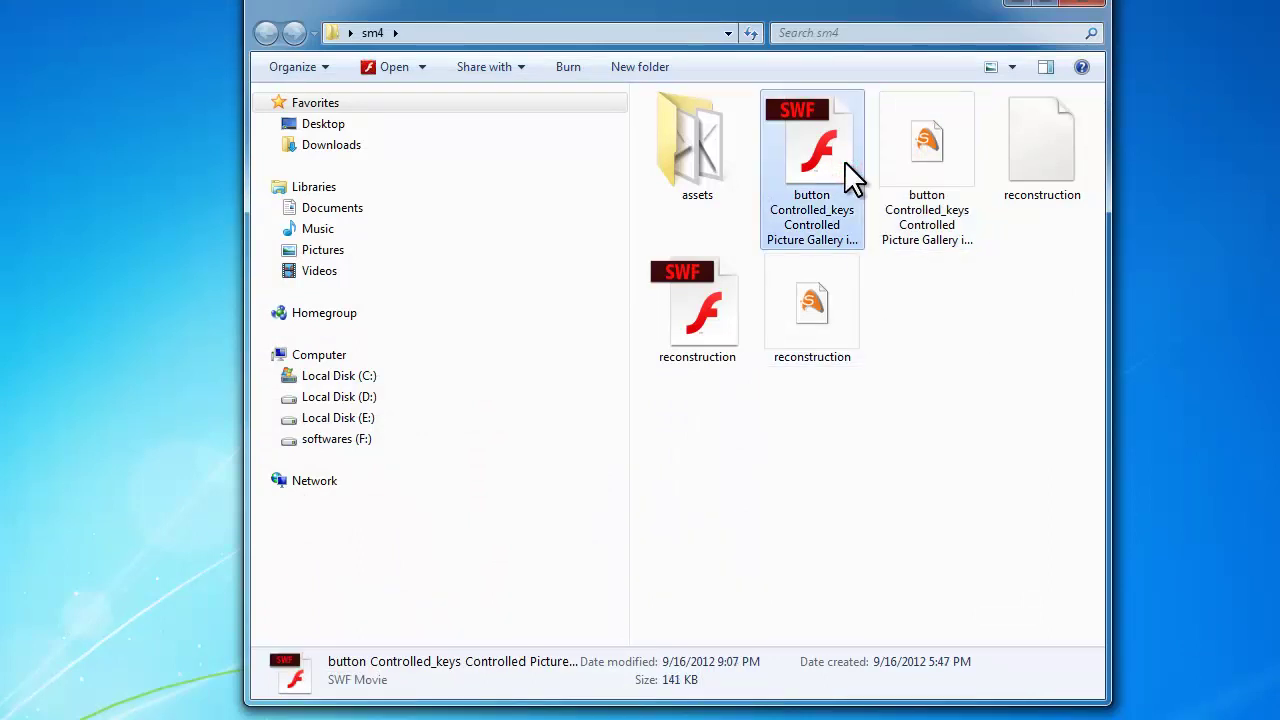
double_click(911, 180)
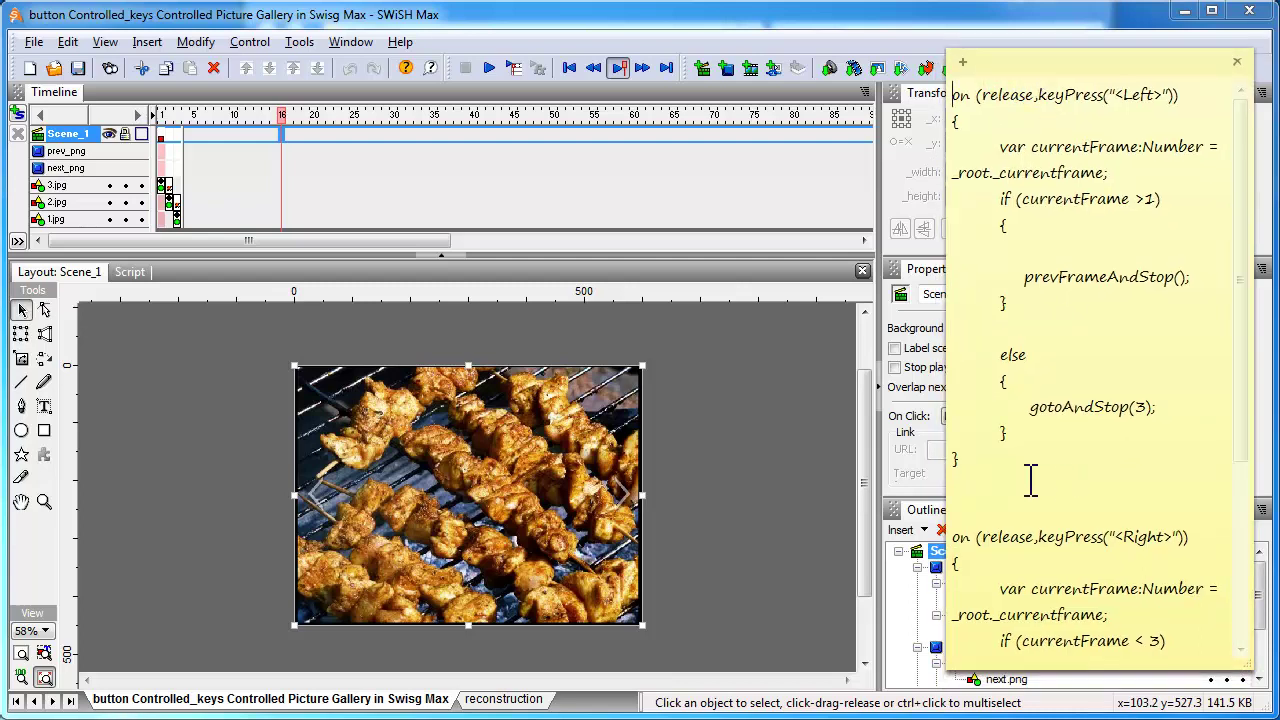
click(33, 42)
click(60, 196)
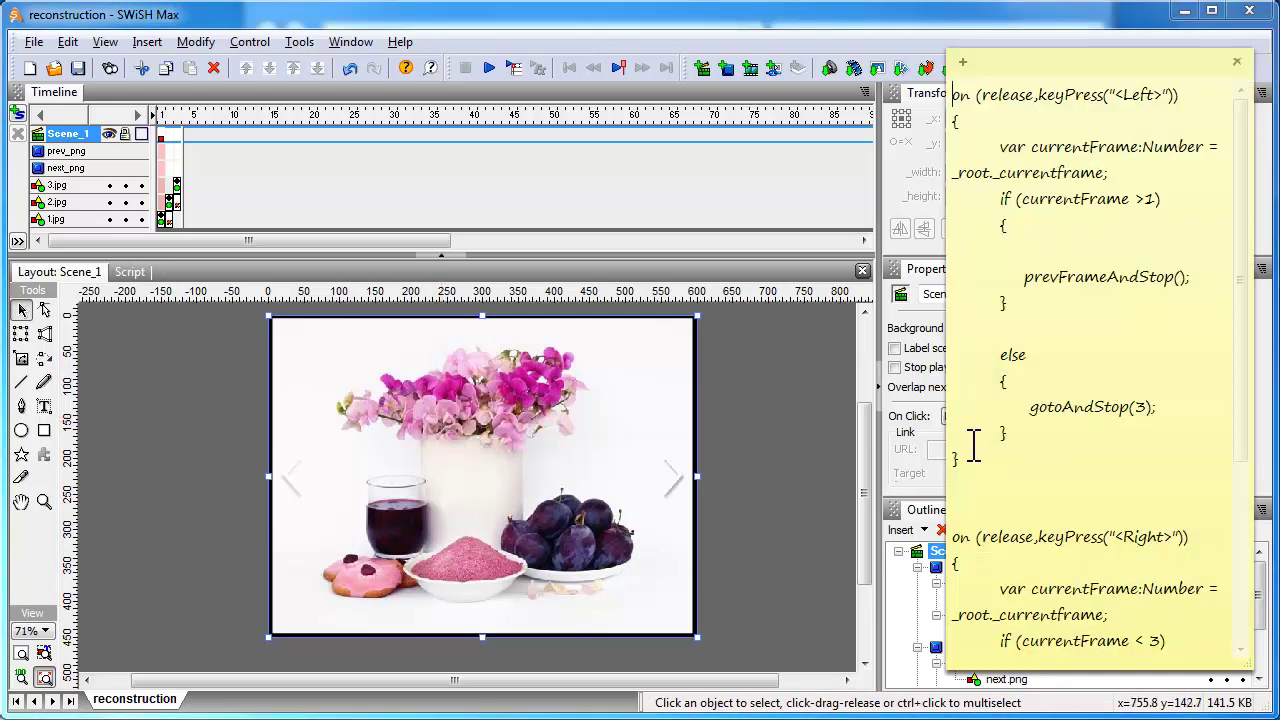
Copy the on (release,keyPress("<Left>")) code block from the sticky note into the prev_png button's script
drag(970, 460, 955, 95)
key(ctrl+c)
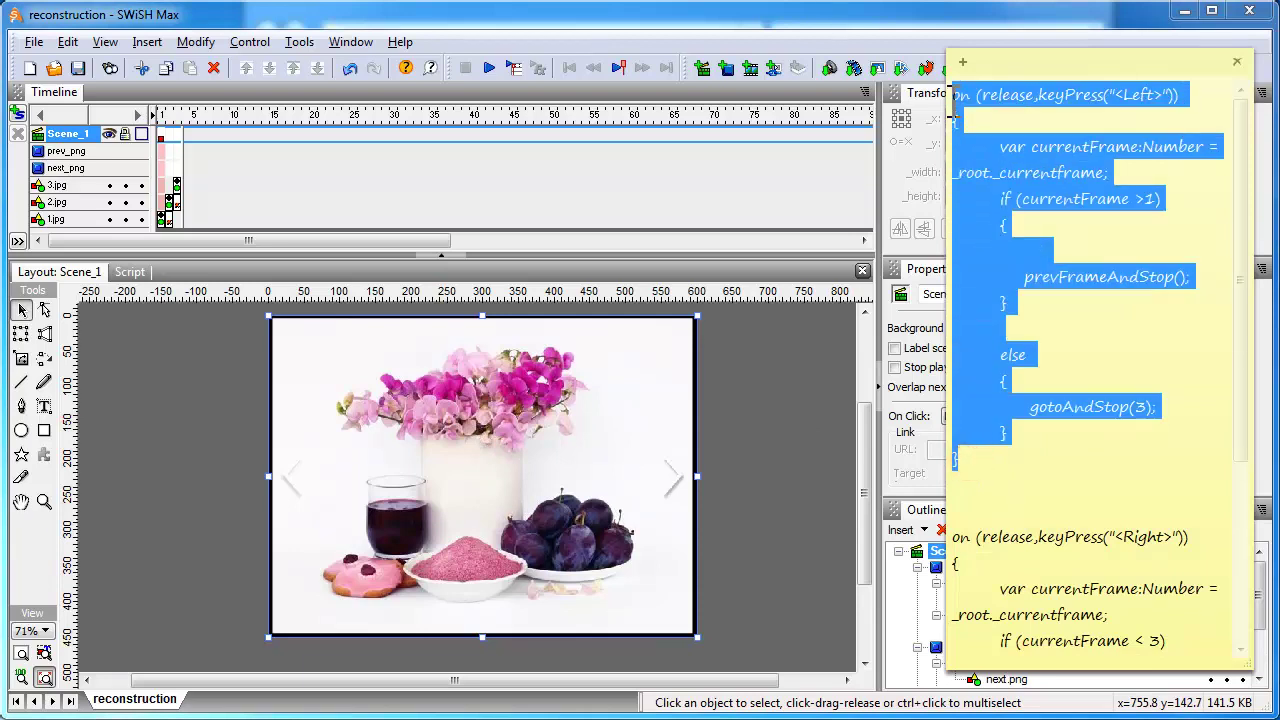
right_click(970, 173)
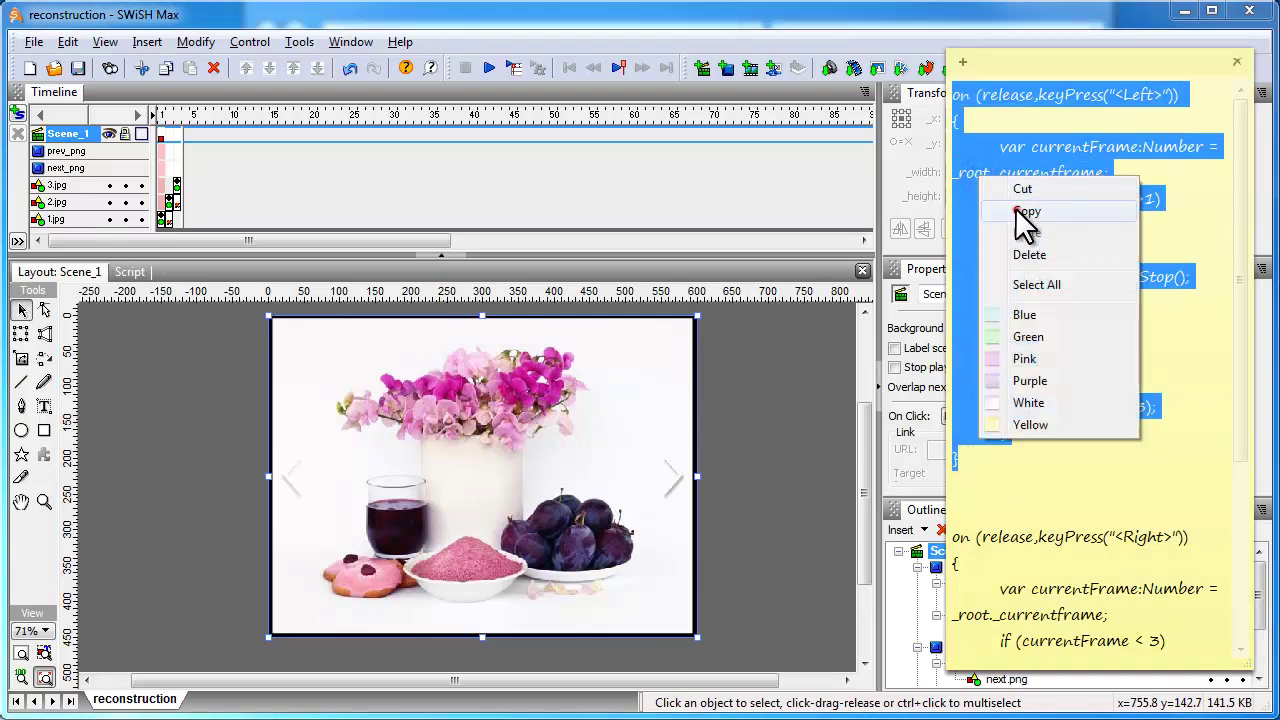
click(1015, 207)
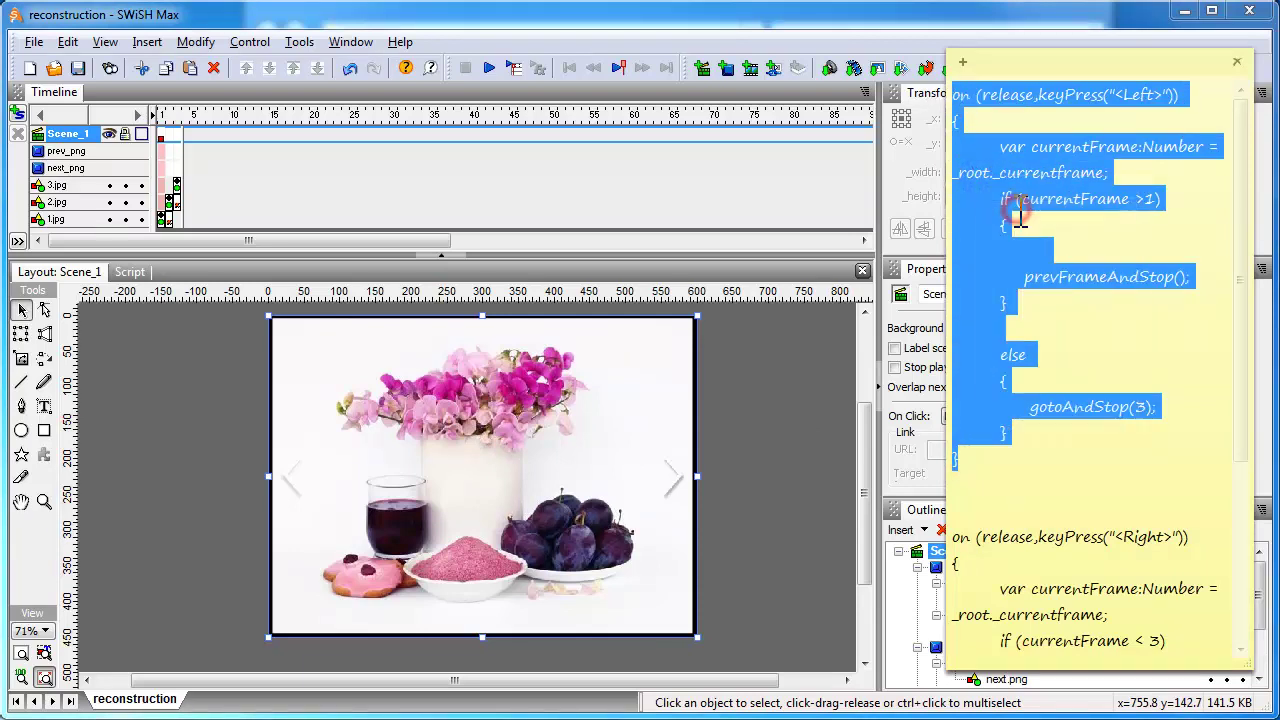
click(76, 151)
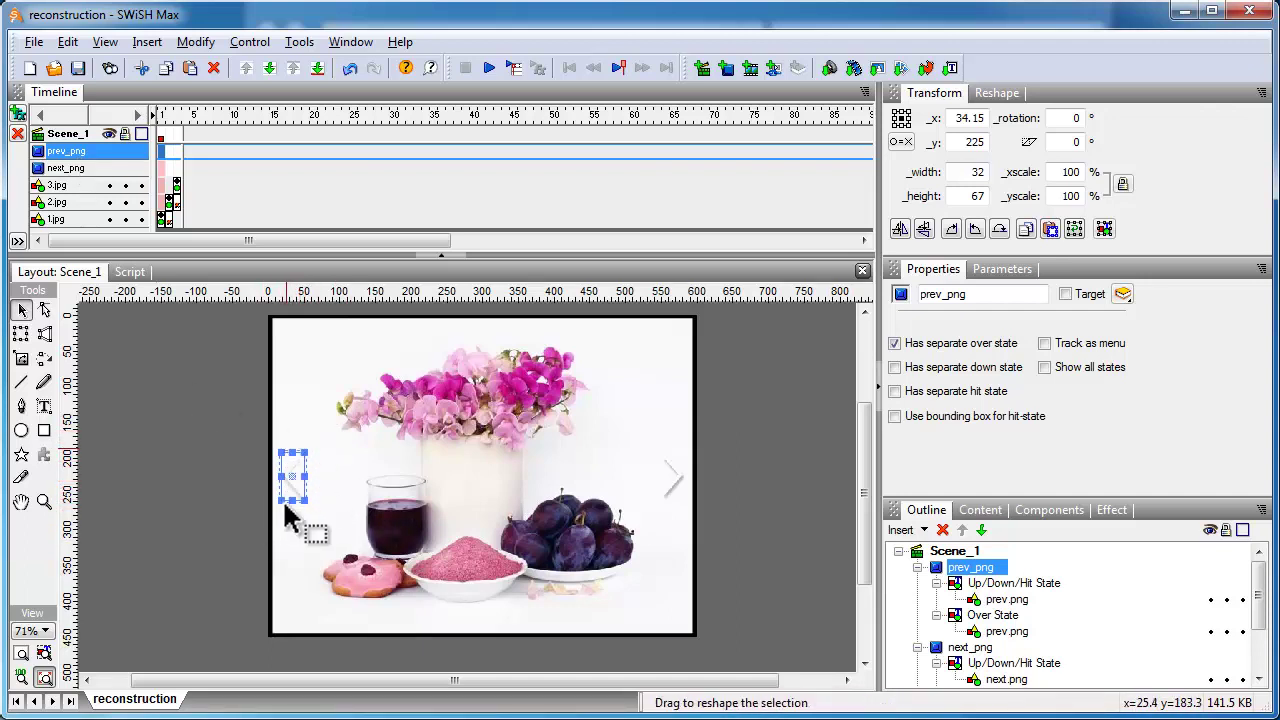
click(131, 272)
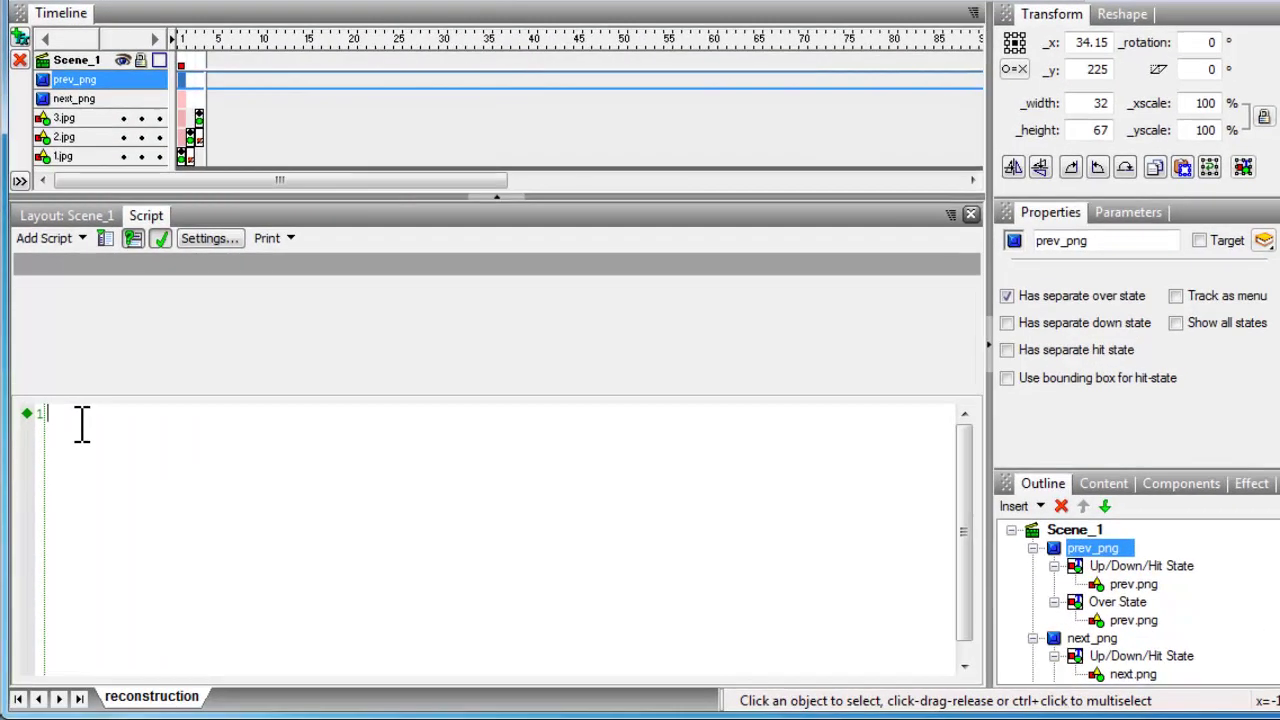
right_click(70, 456)
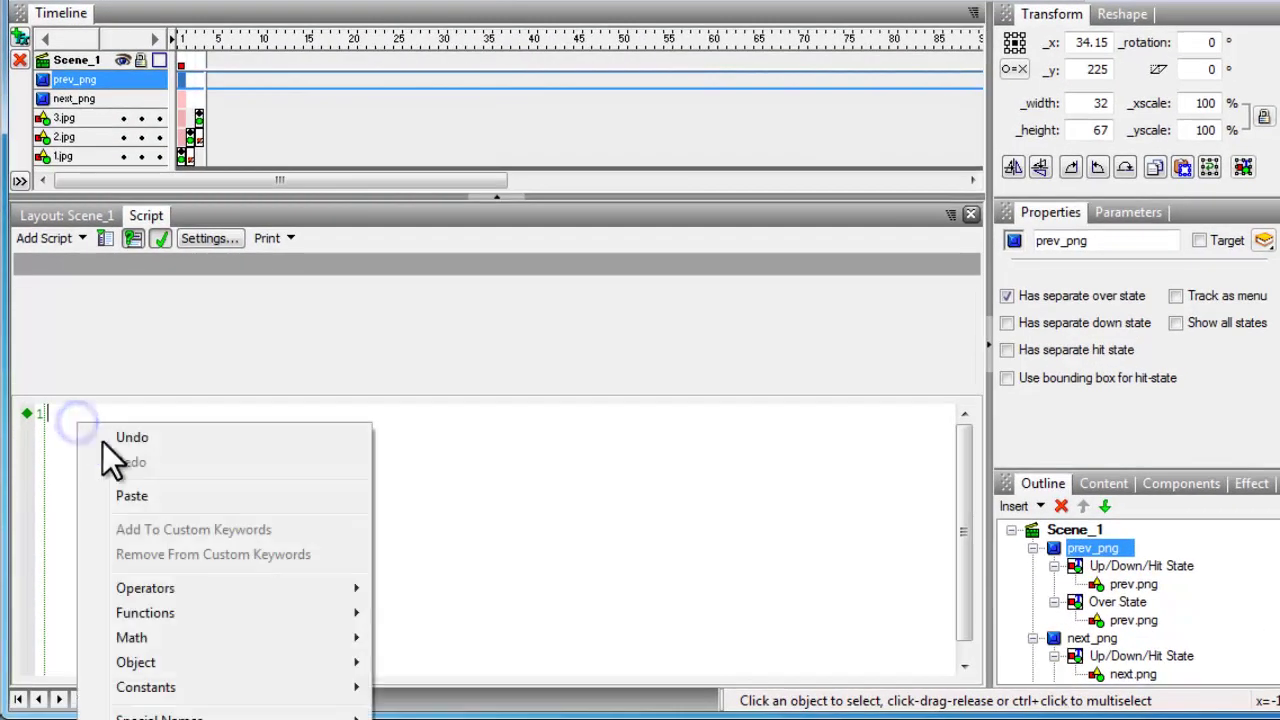
click(131, 496)
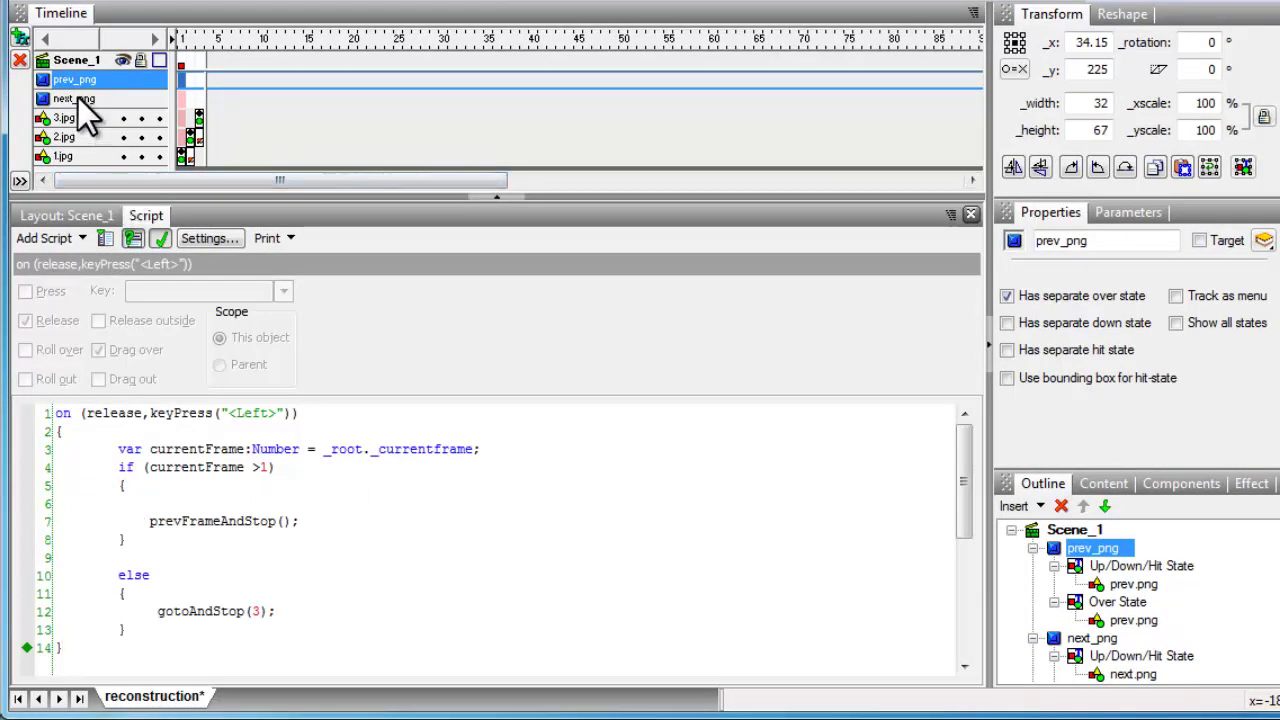
Copy the on (release,keyPress("<Right>")) code block from the sticky note into the next_png button's script
click(58, 215)
click(80, 98)
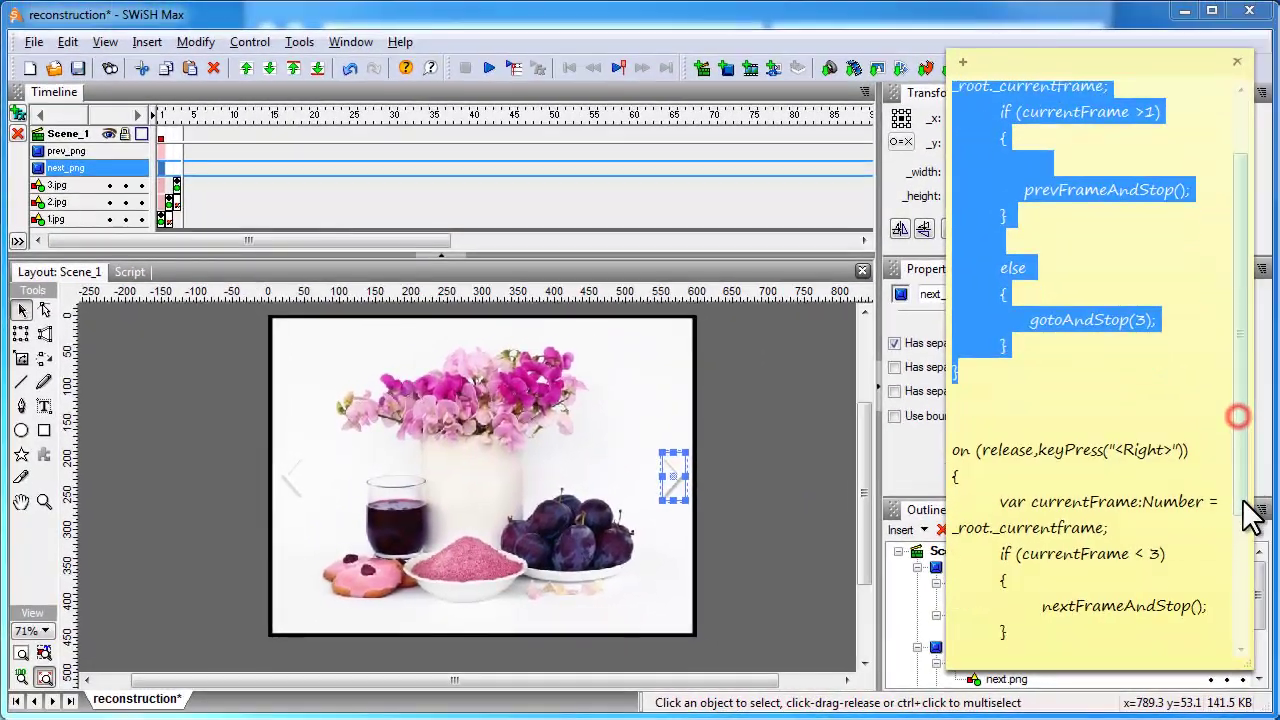
drag(1279, 491, 1279, 593)
drag(959, 604, 928, 258)
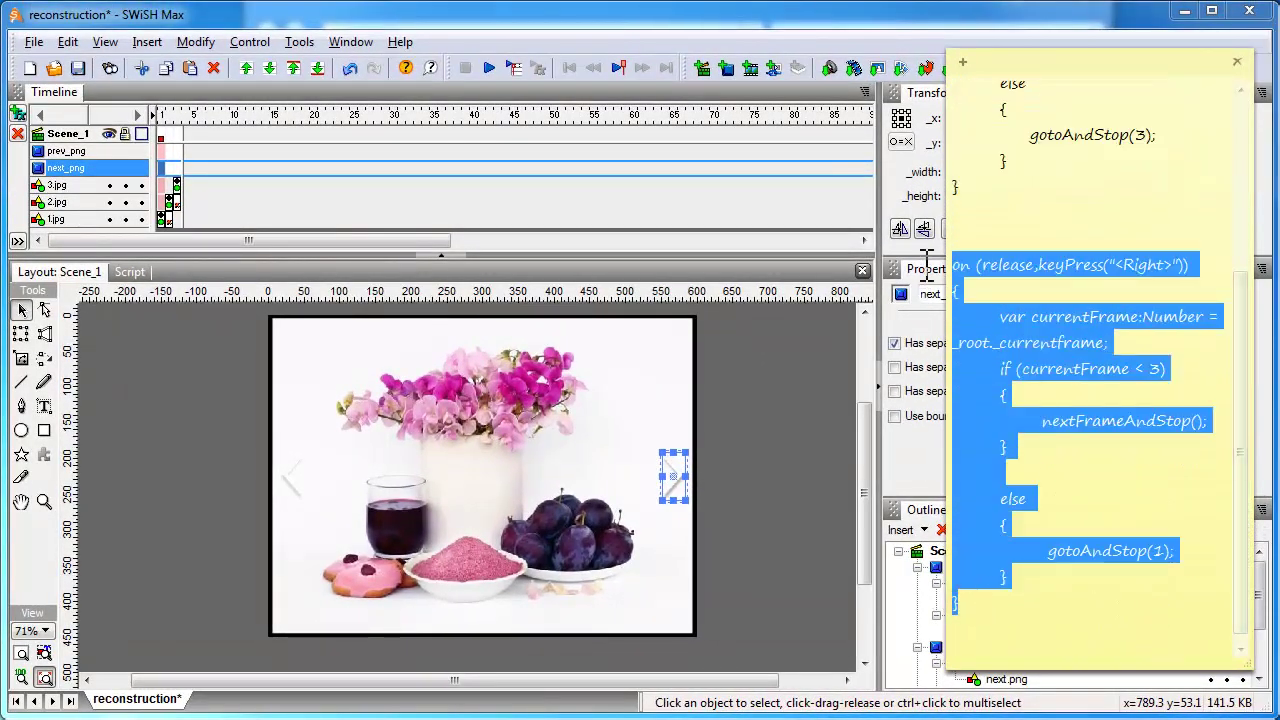
right_click(982, 332)
click(1025, 360)
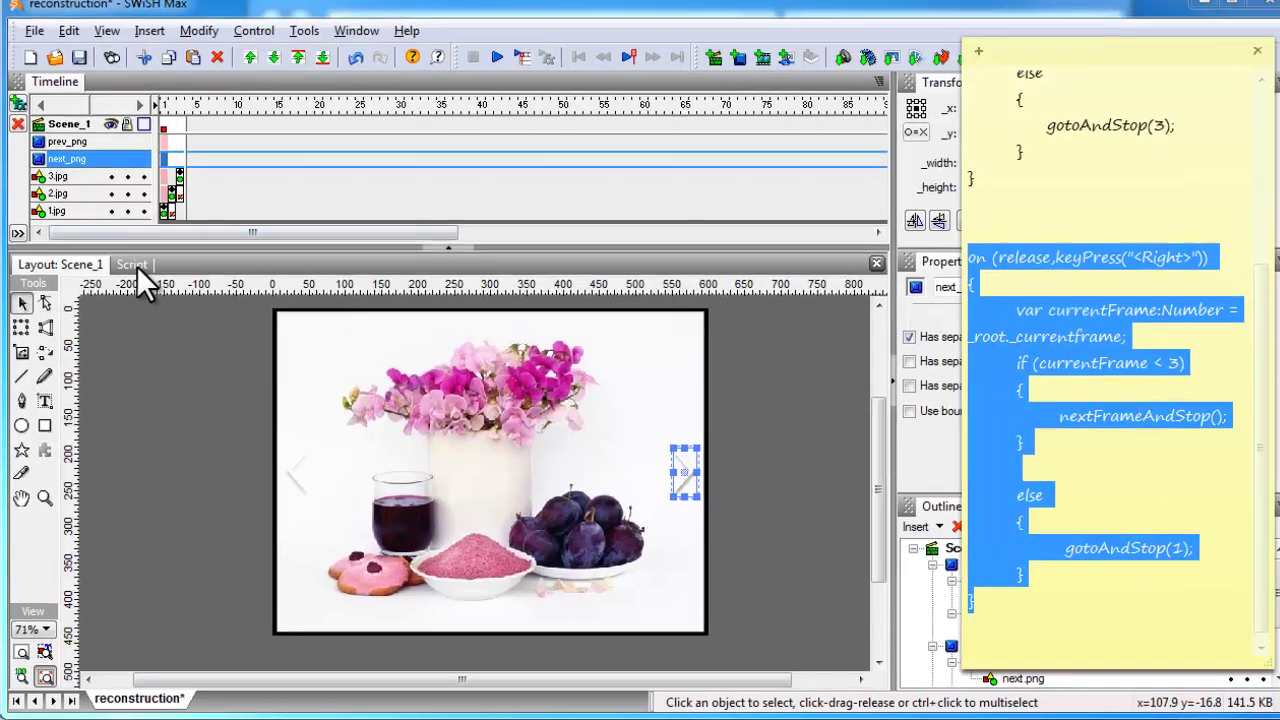
click(130, 271)
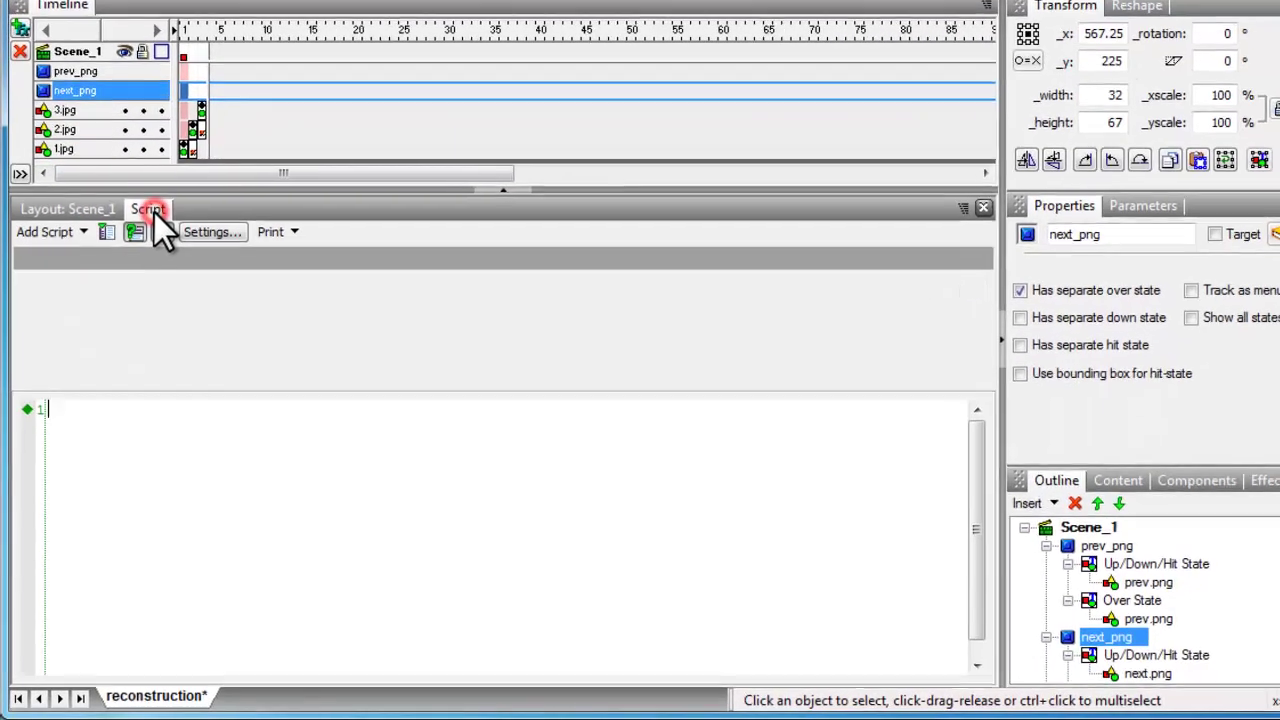
right_click(88, 385)
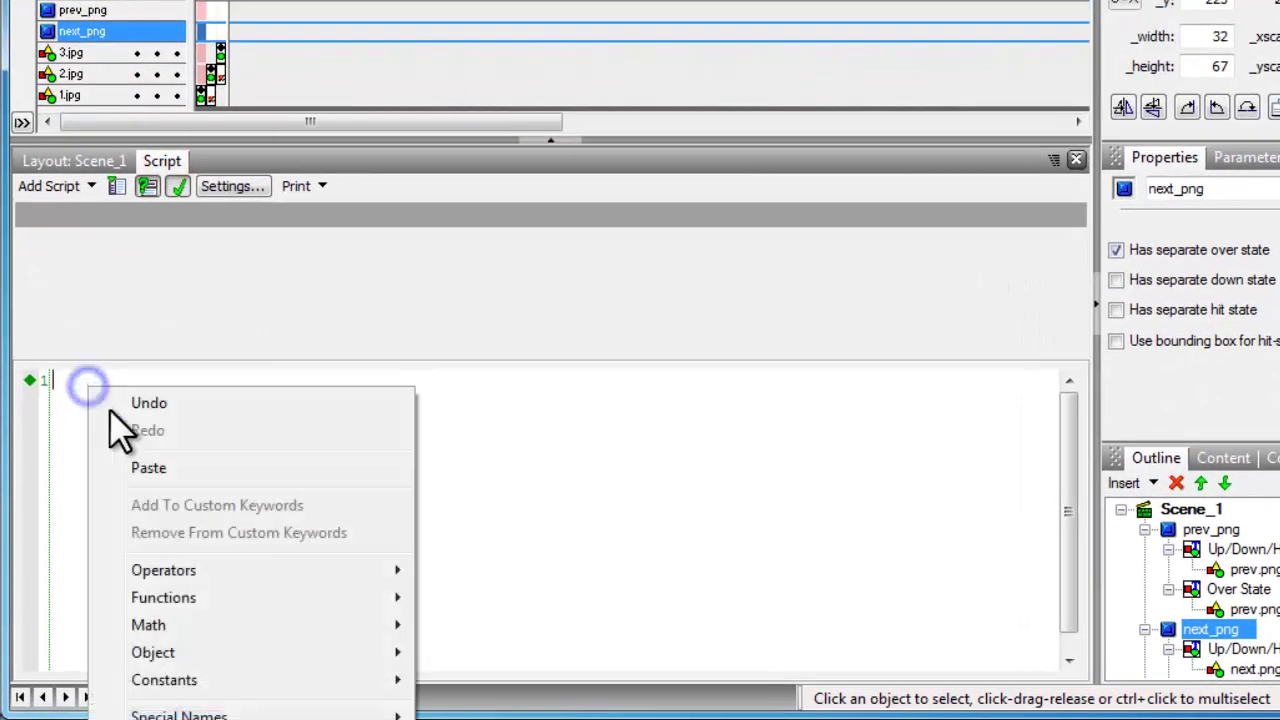
click(163, 477)
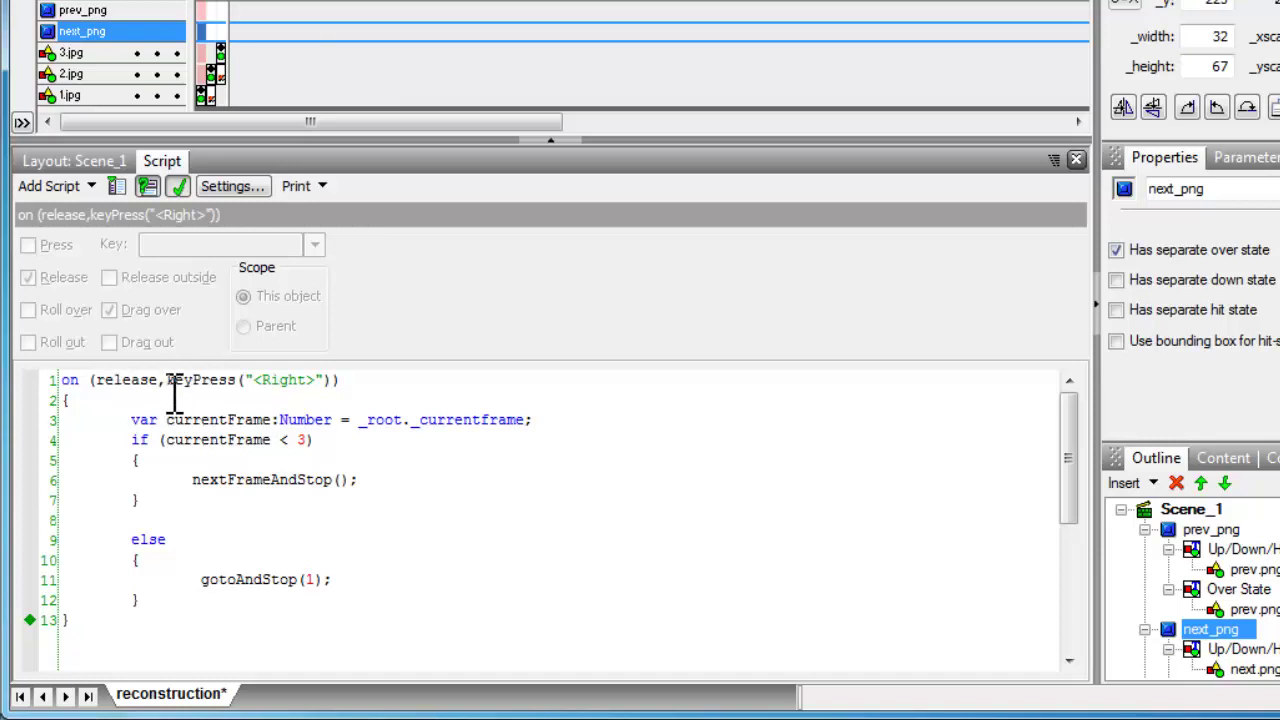
Look through the available key choices for the keyPress event in the next_png script
click(288, 380)
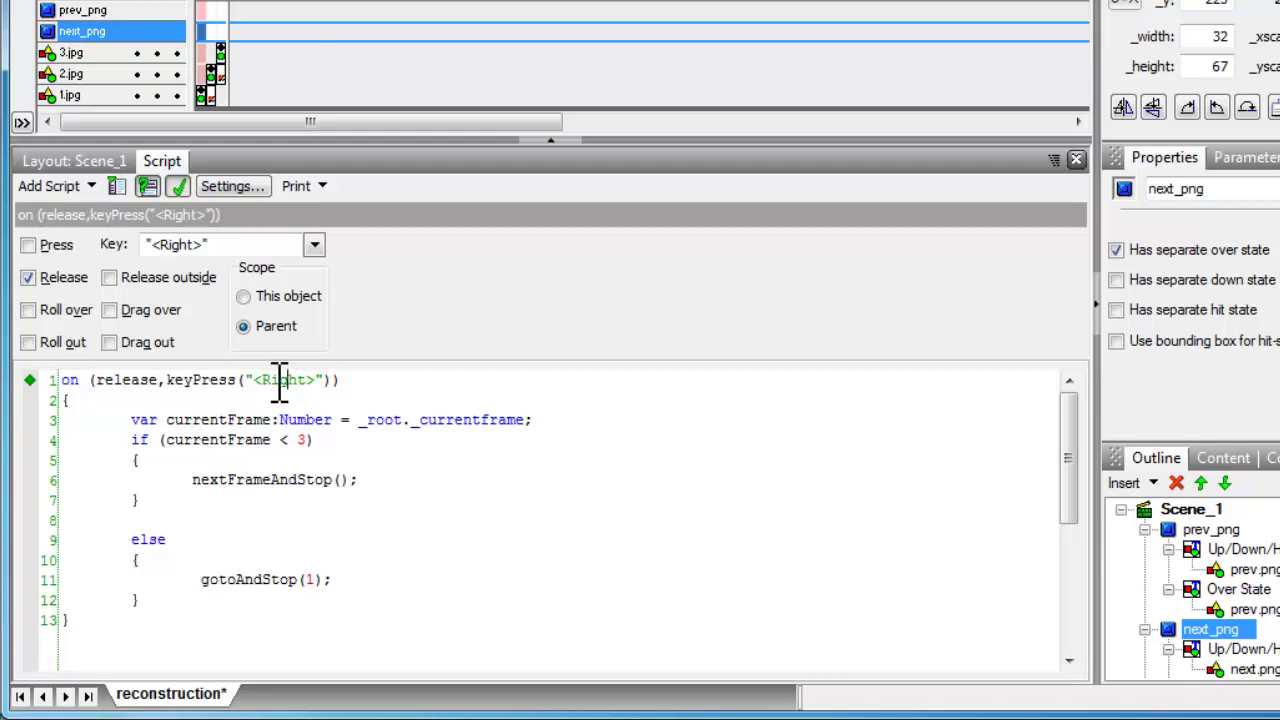
click(314, 245)
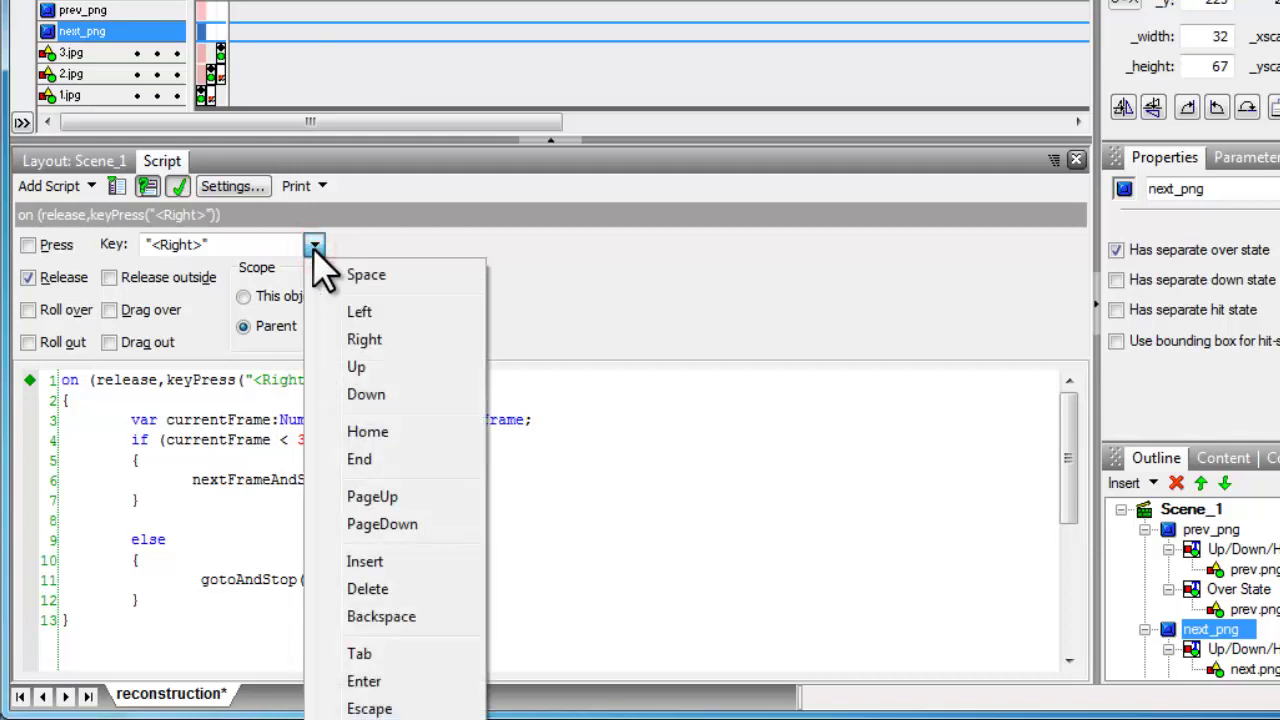
click(344, 248)
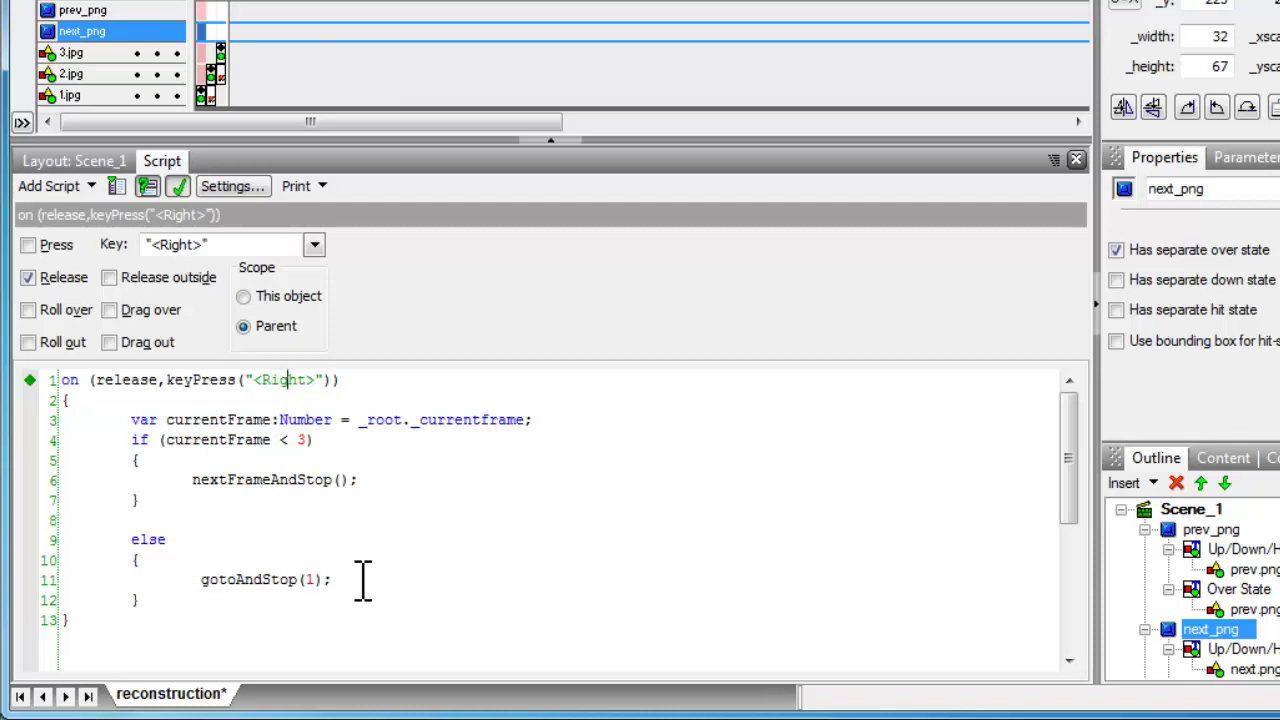
Examine the release and keyPress events and the currentFrame variable declaration in the prev_png script
click(83, 10)
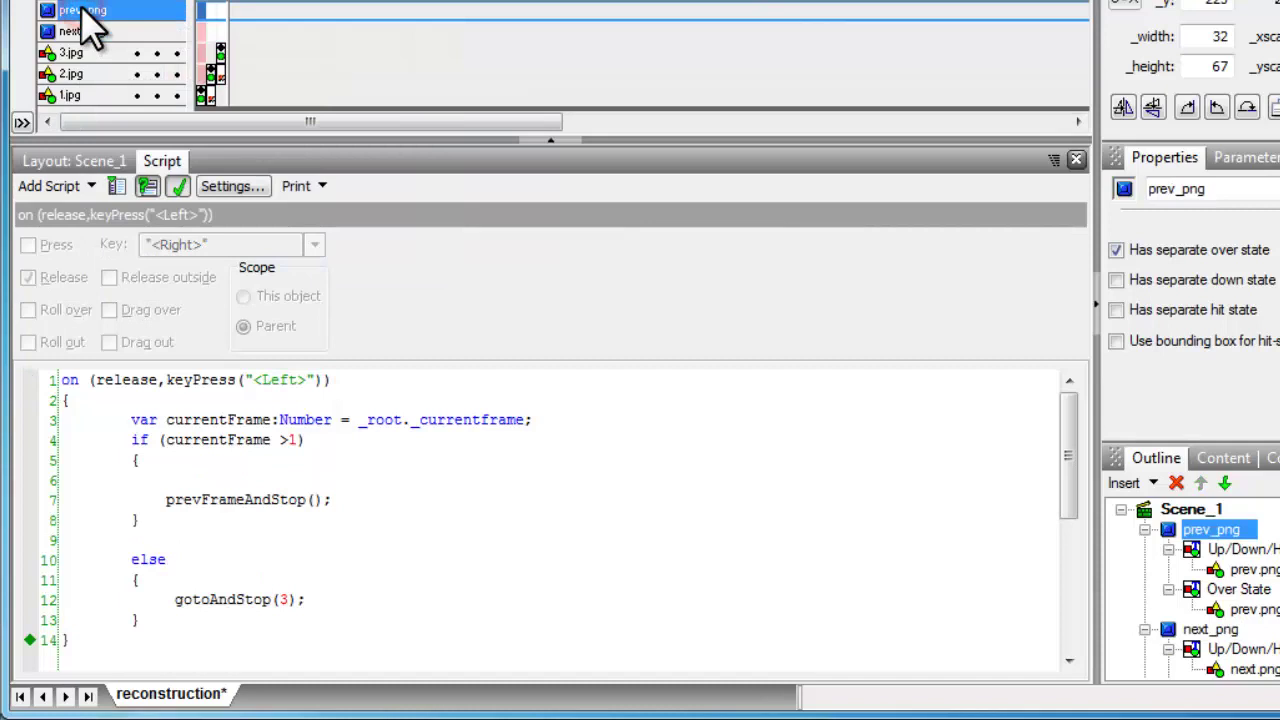
double_click(117, 380)
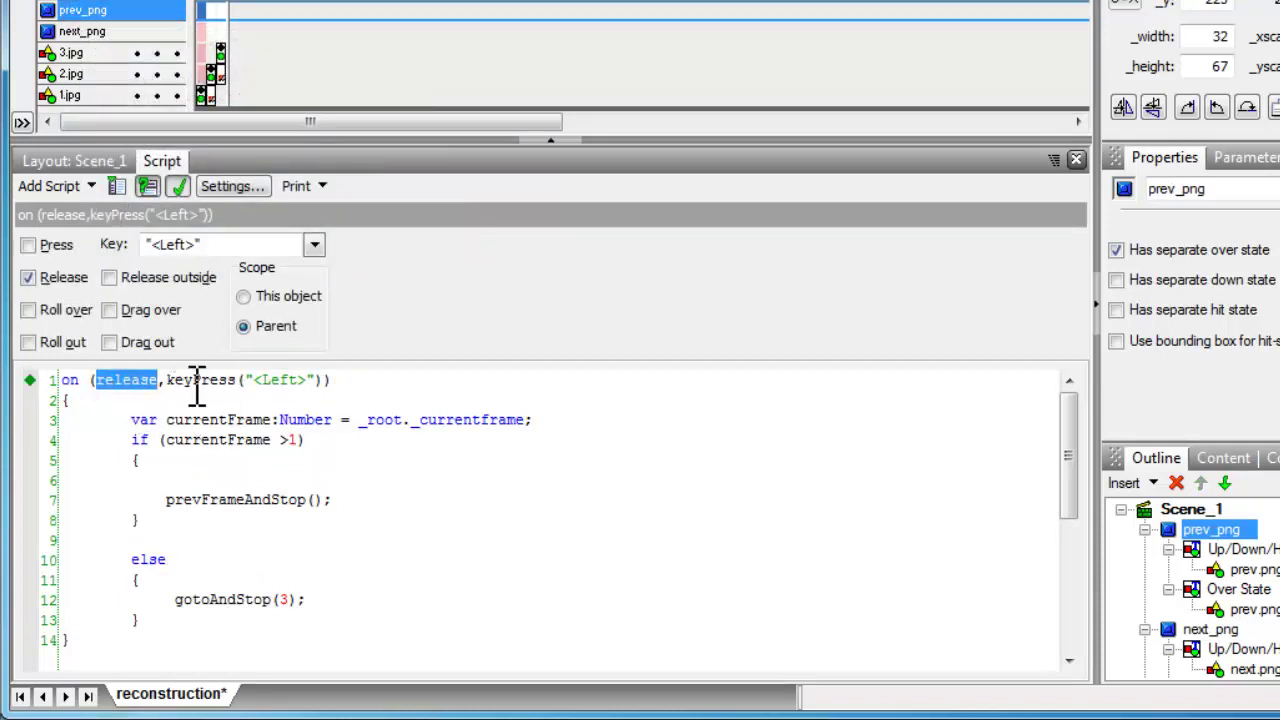
click(290, 380)
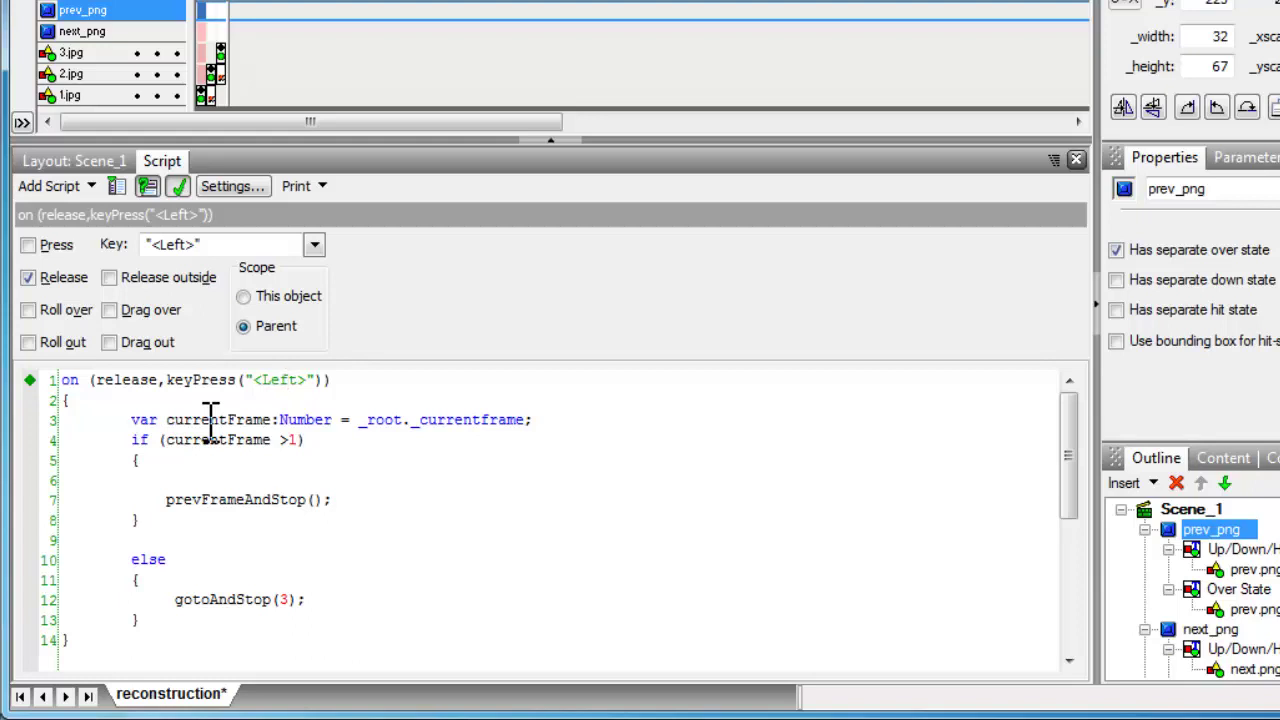
double_click(477, 420)
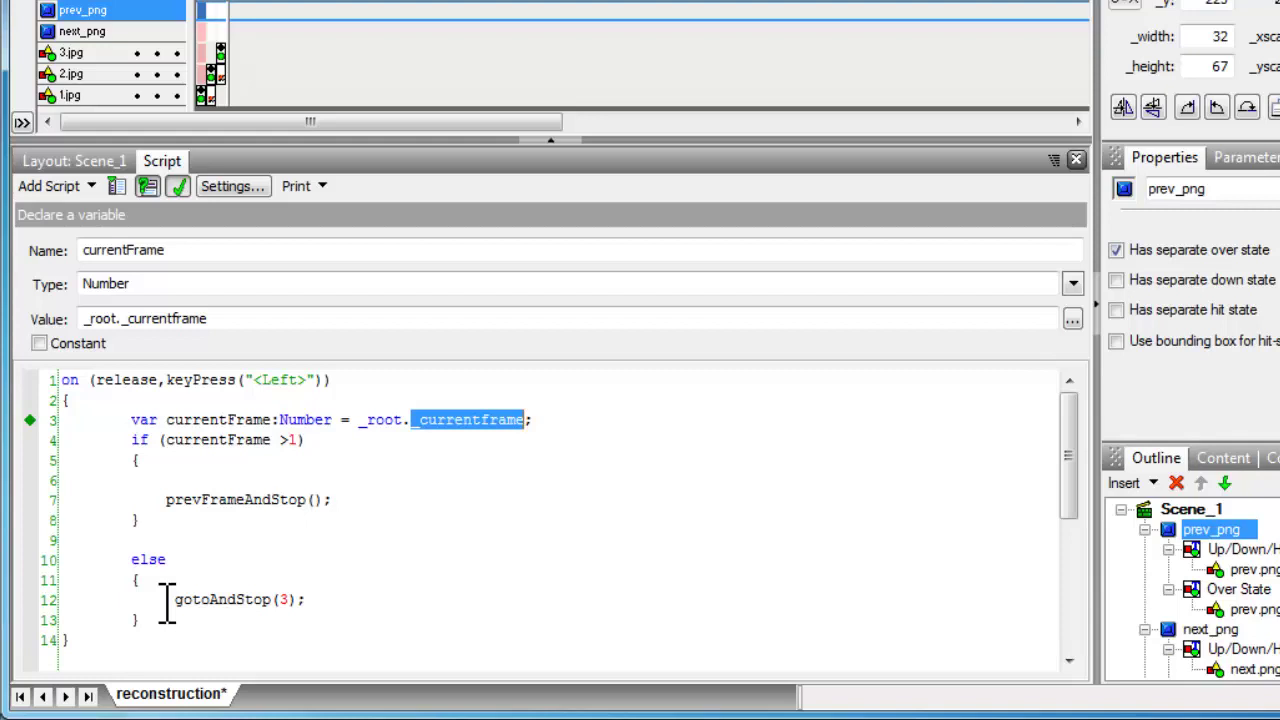
Save the movie, return to the scene layout and run it as SWF in Flash Player
key(ctrl+s)
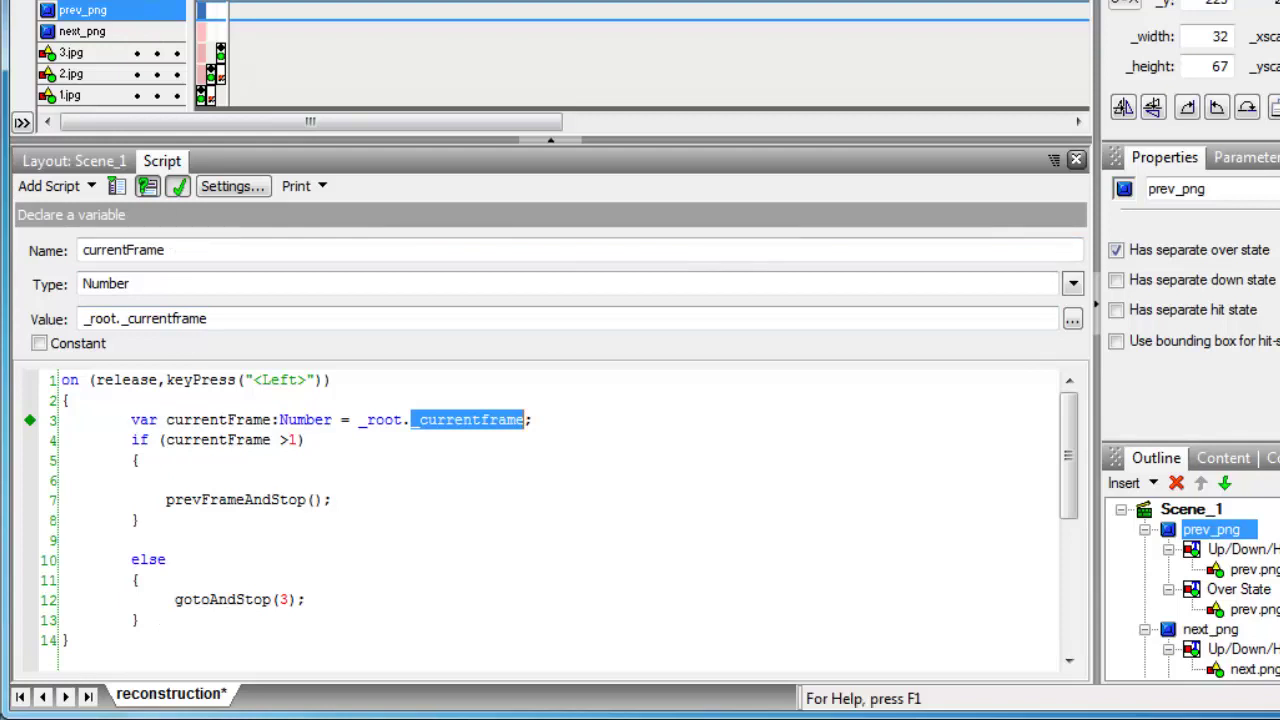
click(67, 160)
click(219, 328)
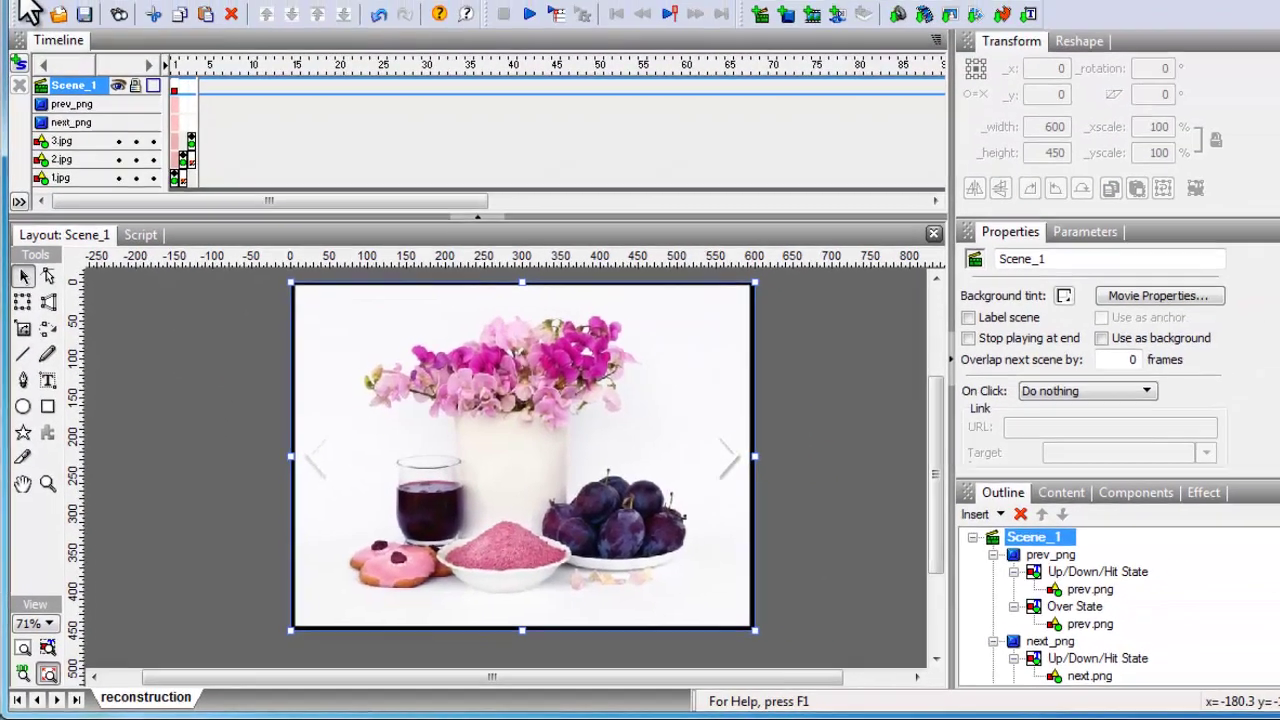
click(34, 41)
click(157, 465)
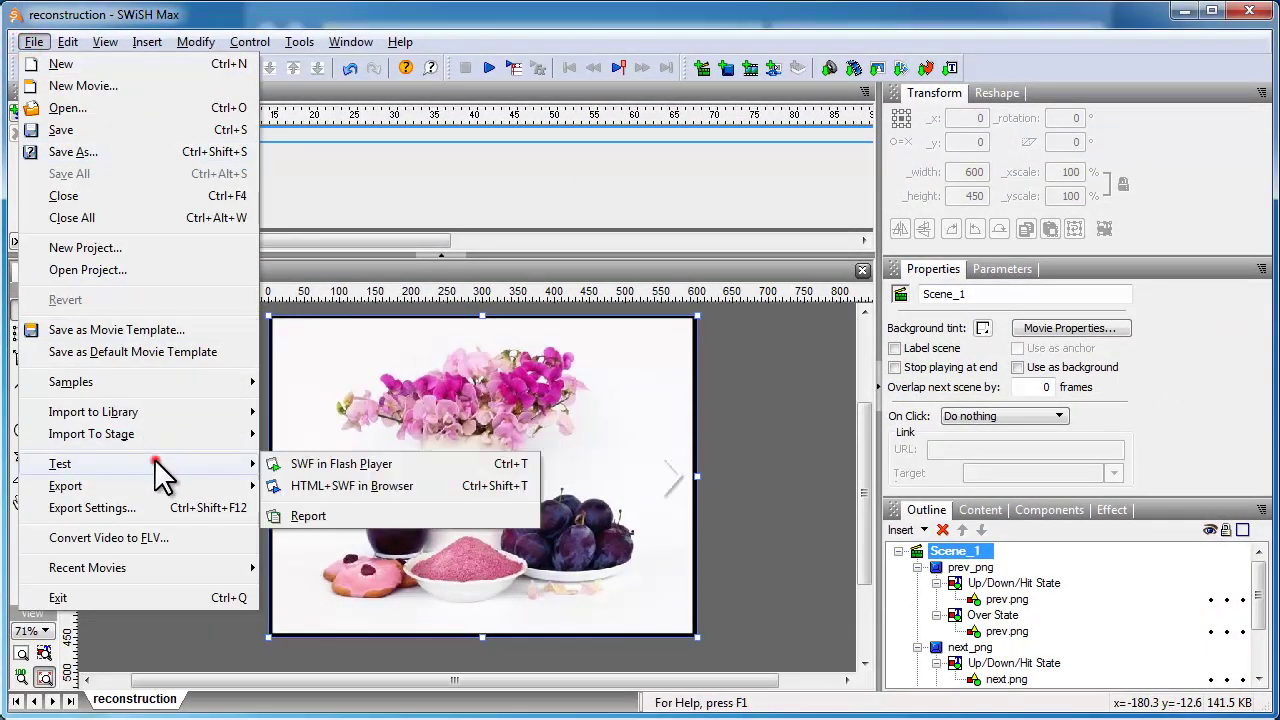
click(334, 466)
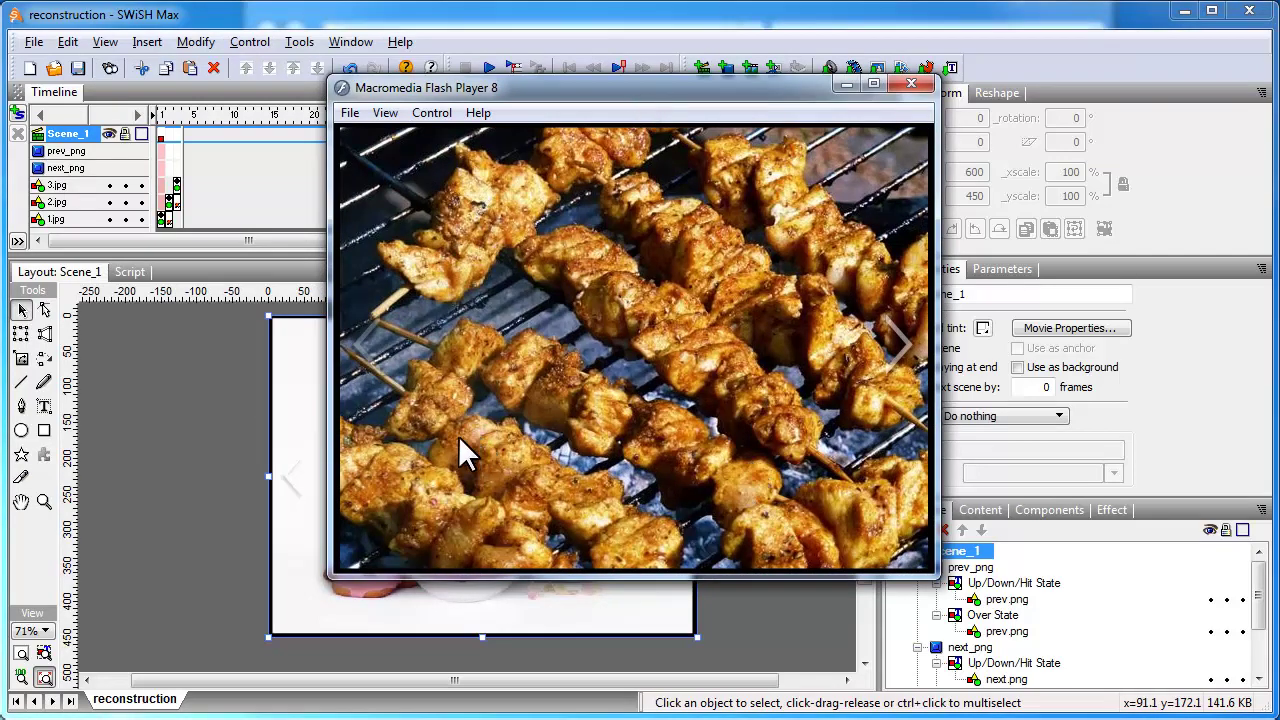
Test moving through the pictures with the previous and next buttons and with the keyboard's left and right arrows
click(371, 352)
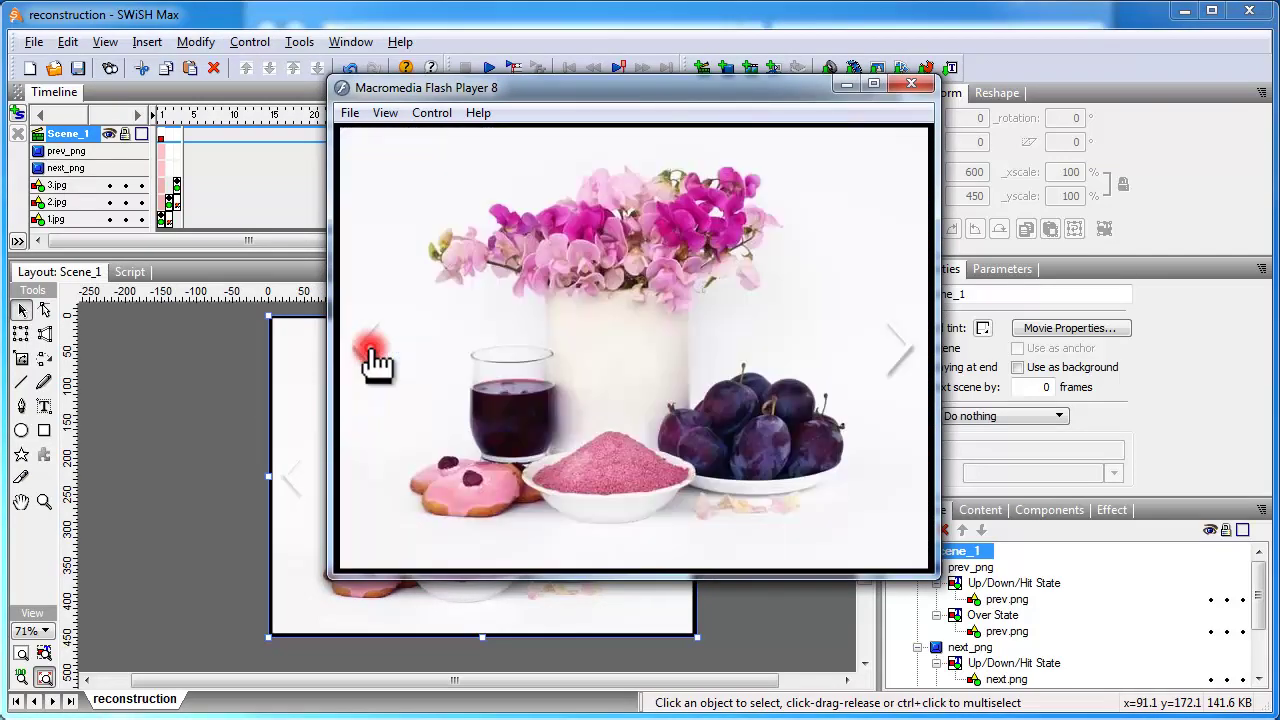
click(368, 354)
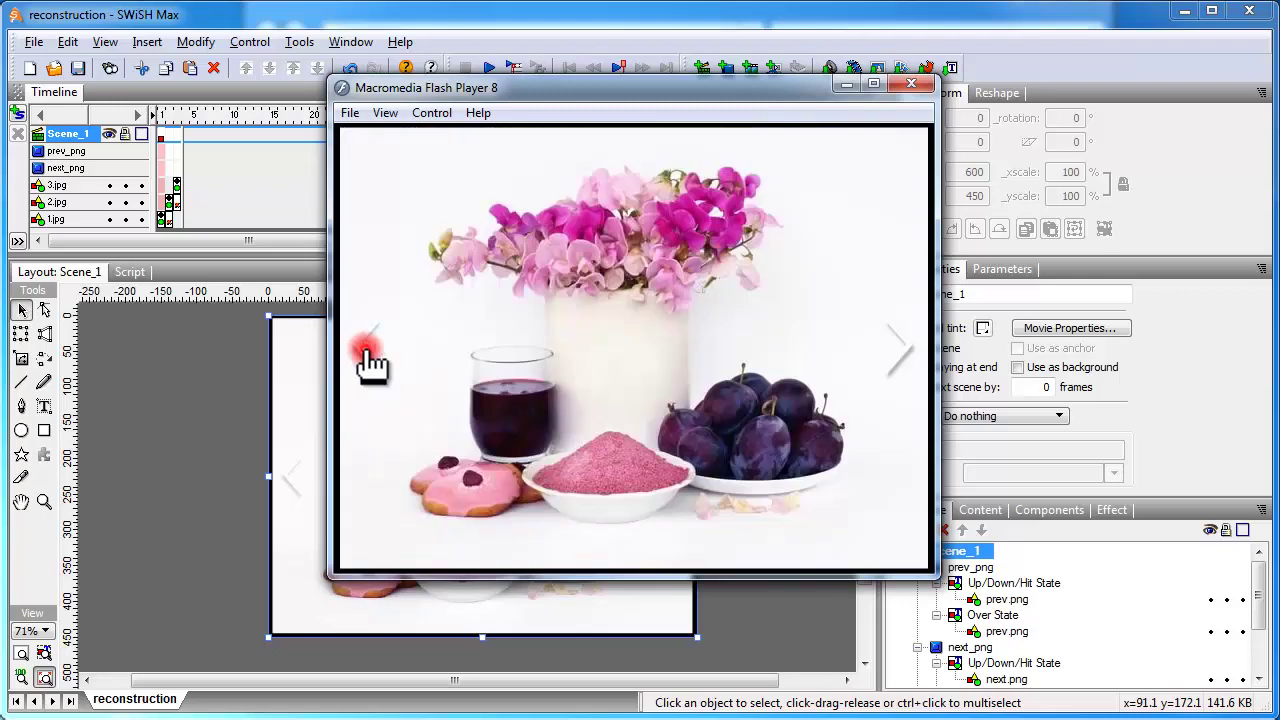
click(895, 353)
click(895, 355)
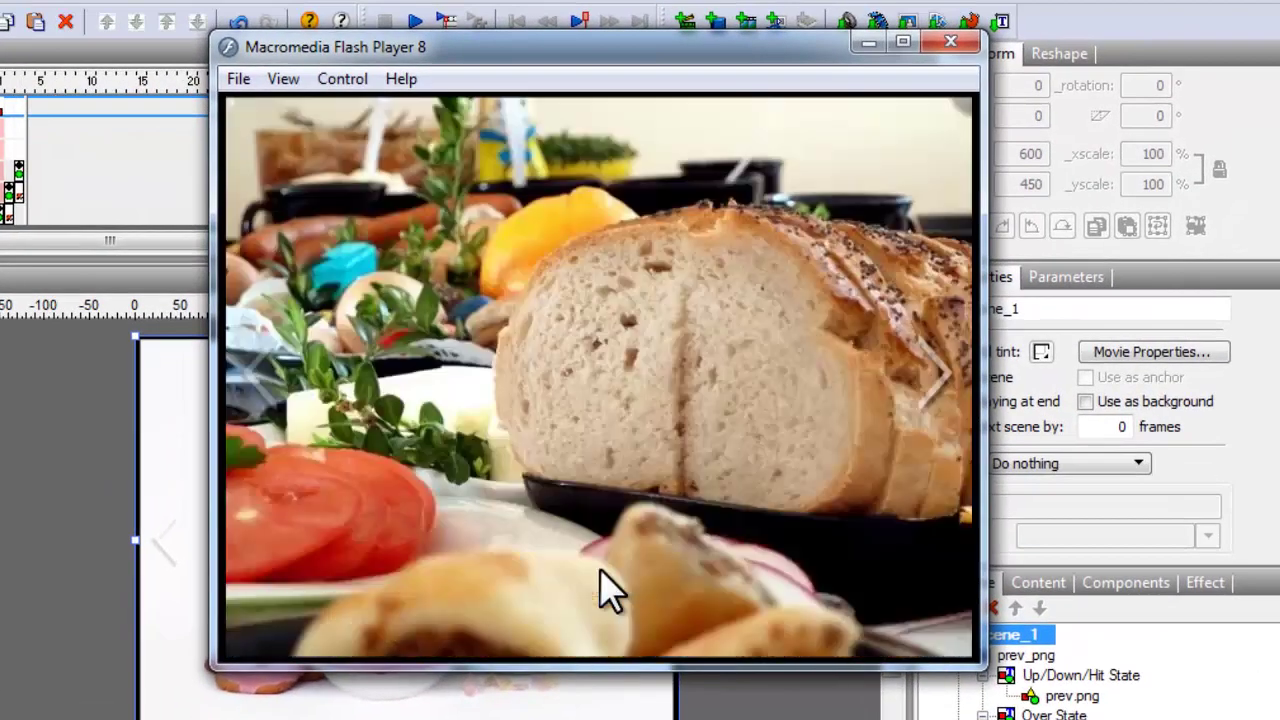
key(Right)
key(Right)
key(Left)
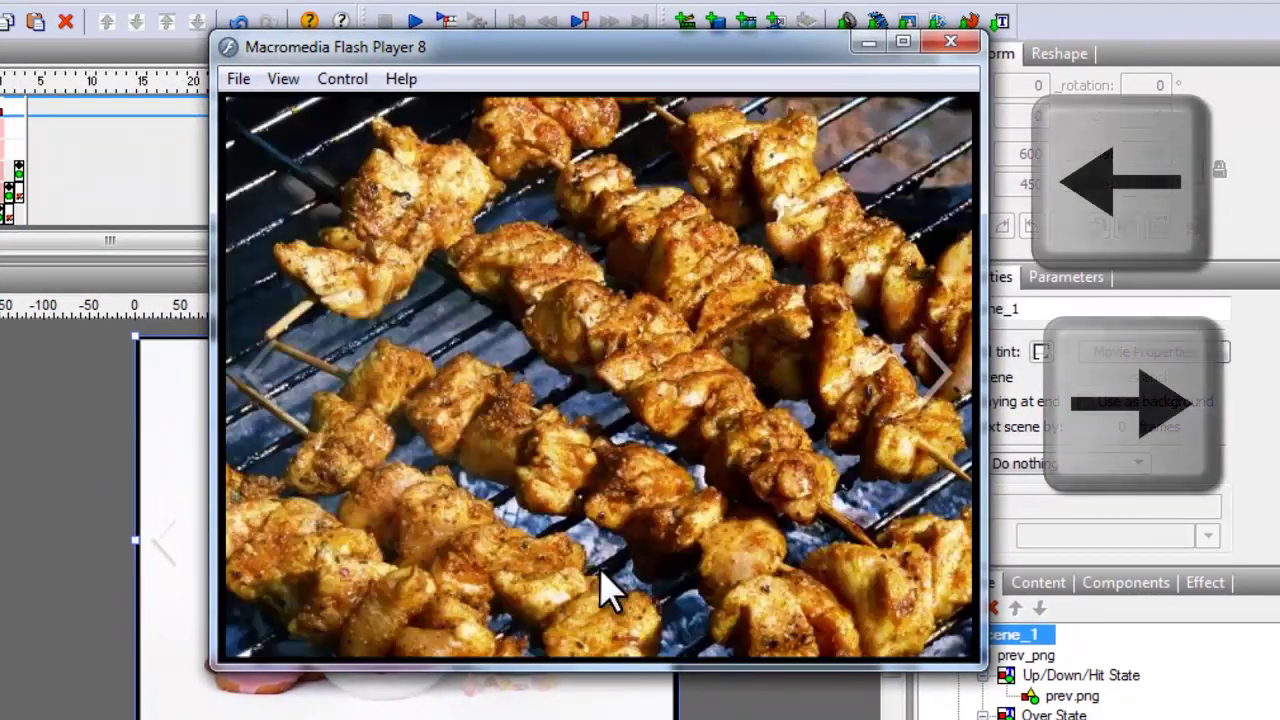
key(Right)
key(Right)
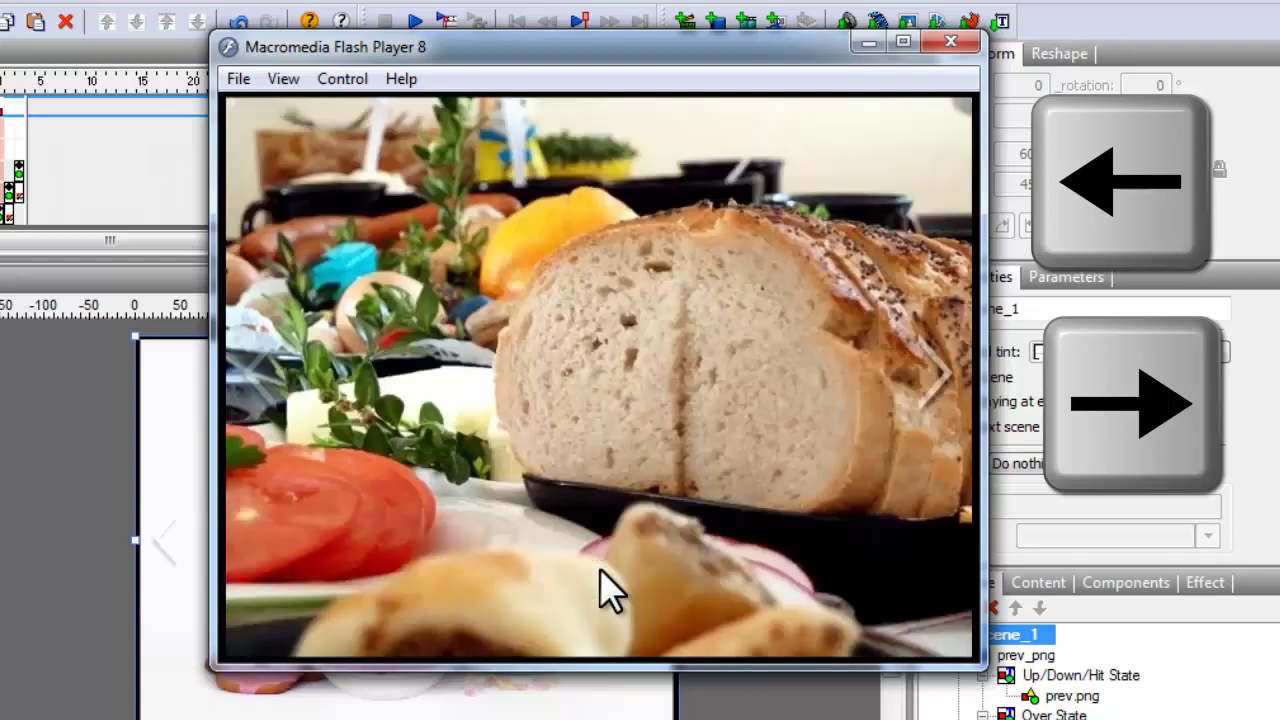
key(Left)
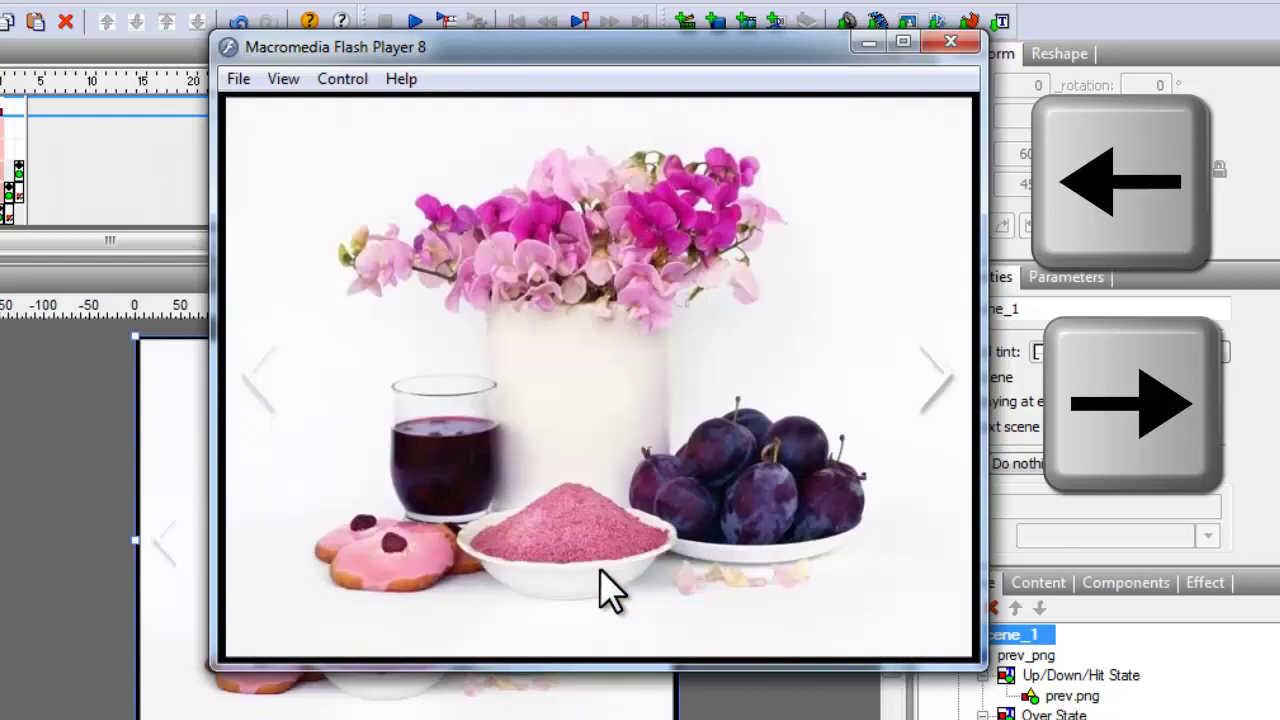